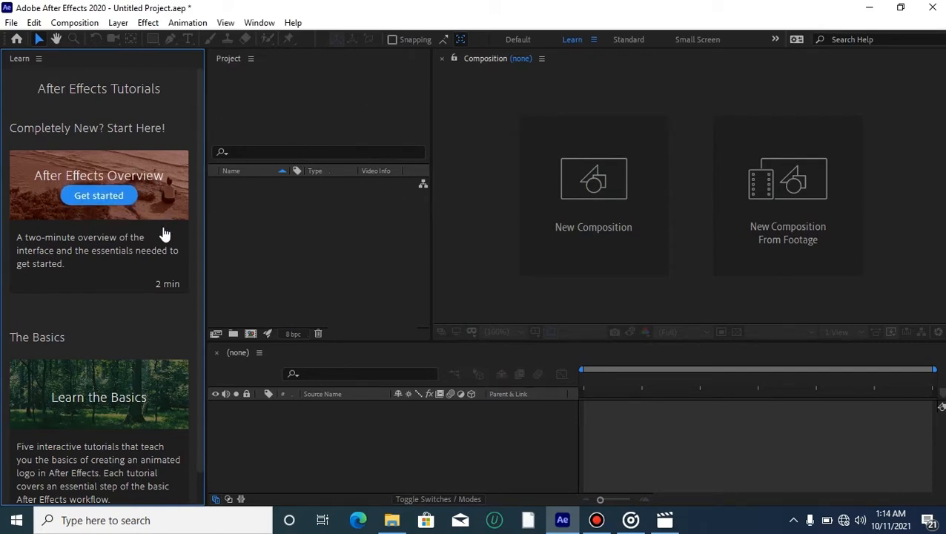
# Step: Look through the tutorial list and start the After Effects Overview tutorial
pyautogui.scroll(-1, 164, 254)
pyautogui.scroll(1, 163, 257)
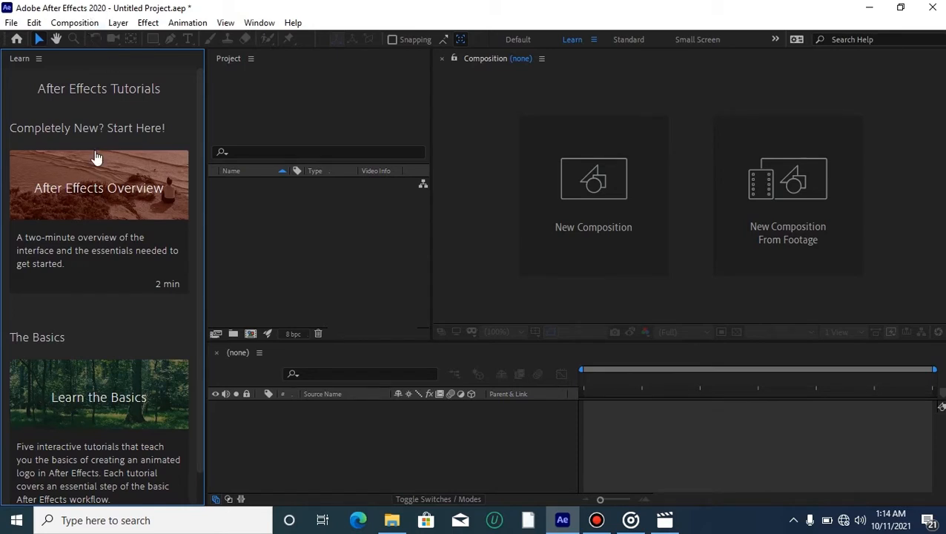
pyautogui.scroll(-1, 116, 245)
pyautogui.scroll(1, 116, 235)
pyautogui.scroll(-1, 130, 281)
pyautogui.scroll(1, 132, 280)
pyautogui.moveTo(97, 181)
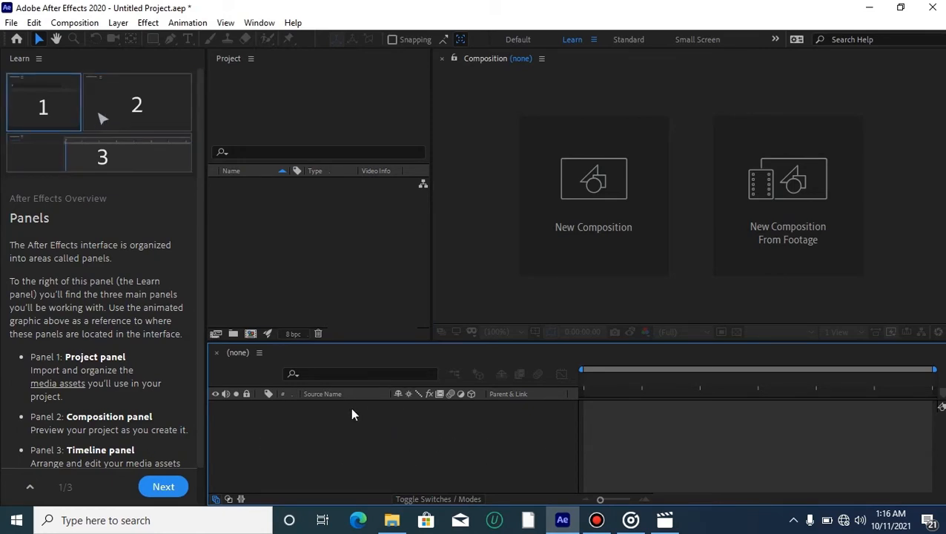
# Step: Read the overview's Panels page while activating the Project, Composition and Timeline panels in turn
pyautogui.scroll(-1, 151, 399)
pyautogui.click(274, 229)
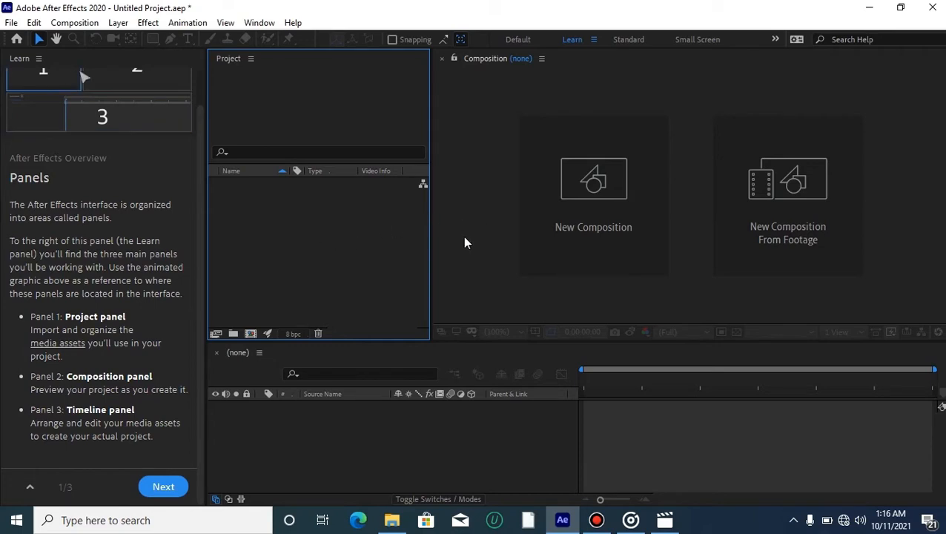
pyautogui.click(475, 260)
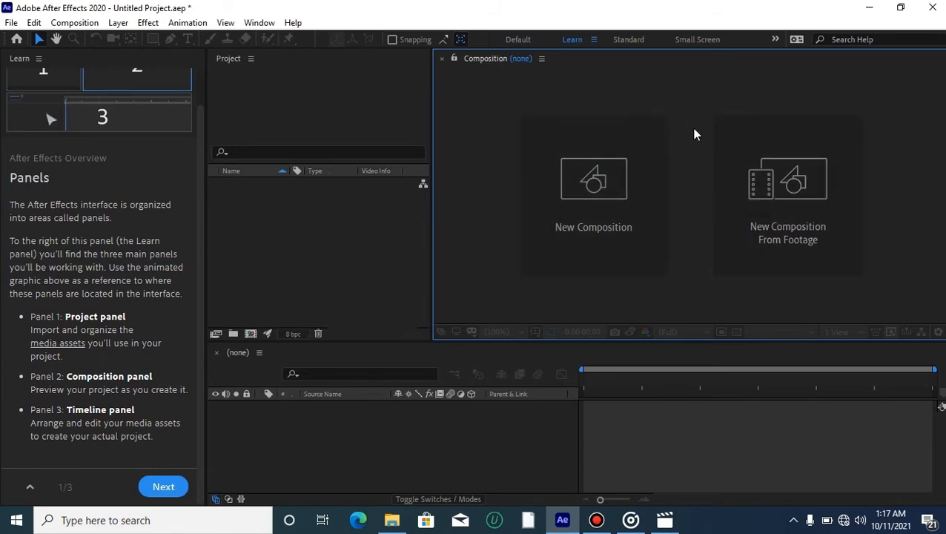
pyautogui.click(394, 466)
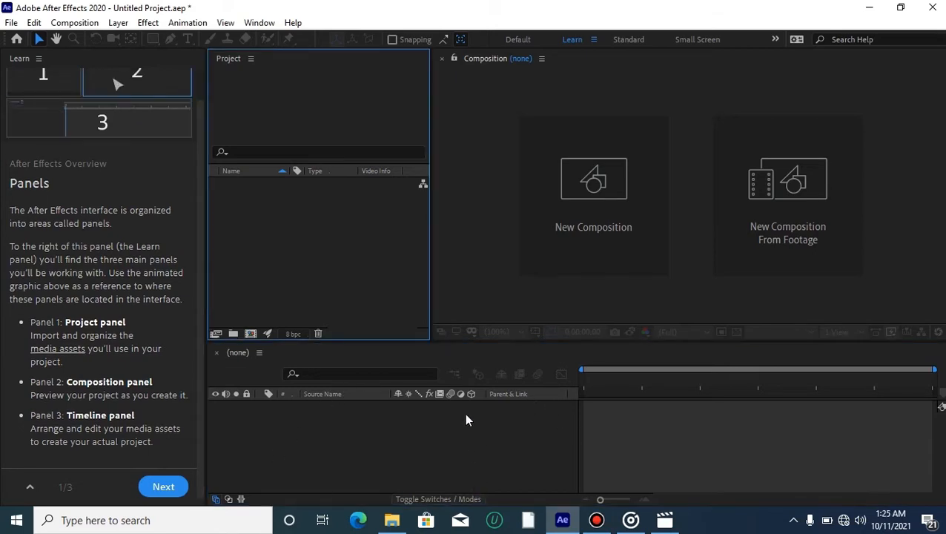
# Step: Advance the overview to the Adjust Panels page and activate the Composition, Timeline and Project panels in turn
pyautogui.click(165, 486)
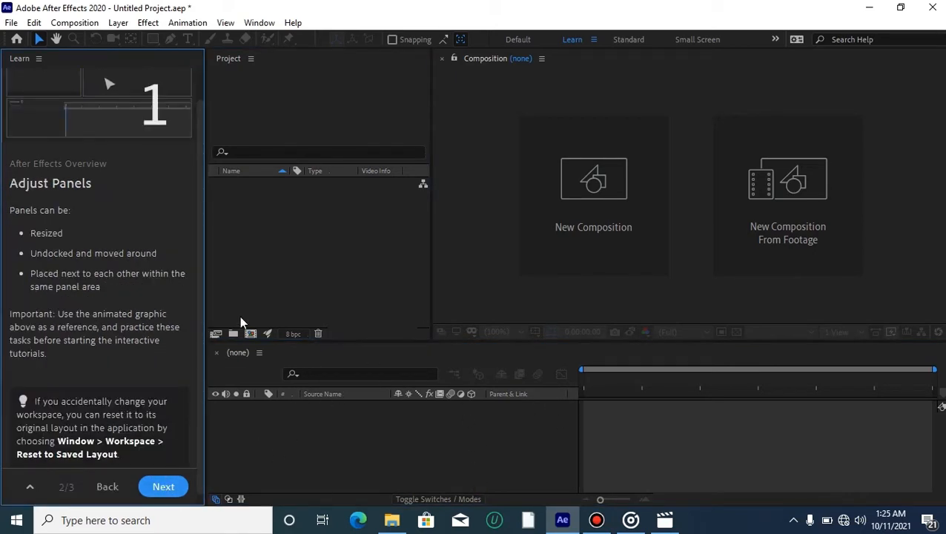
pyautogui.click(474, 250)
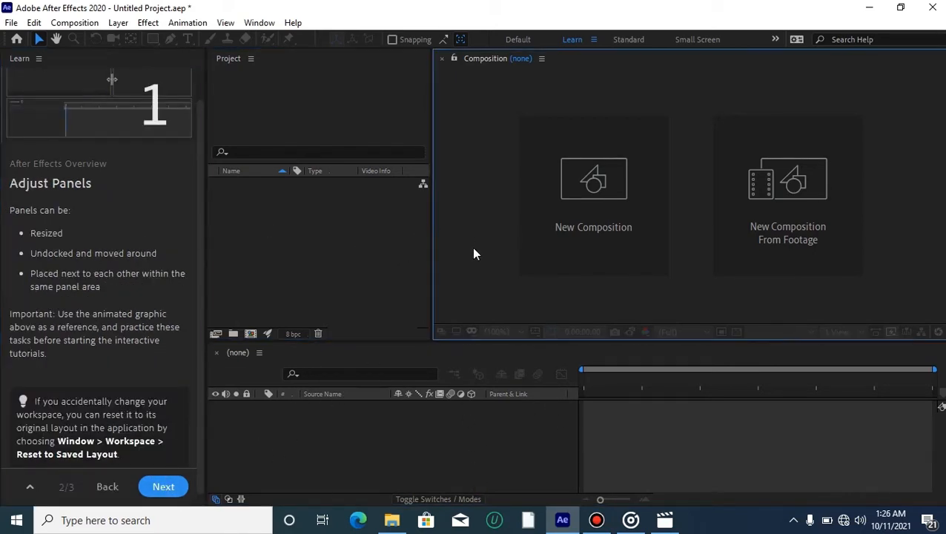
pyautogui.click(436, 422)
pyautogui.click(360, 237)
pyautogui.click(476, 260)
pyautogui.click(407, 441)
# Step: Group the Project panel with the Composition panel in one panel area and bring the Composition panel forward
pyautogui.click(223, 61)
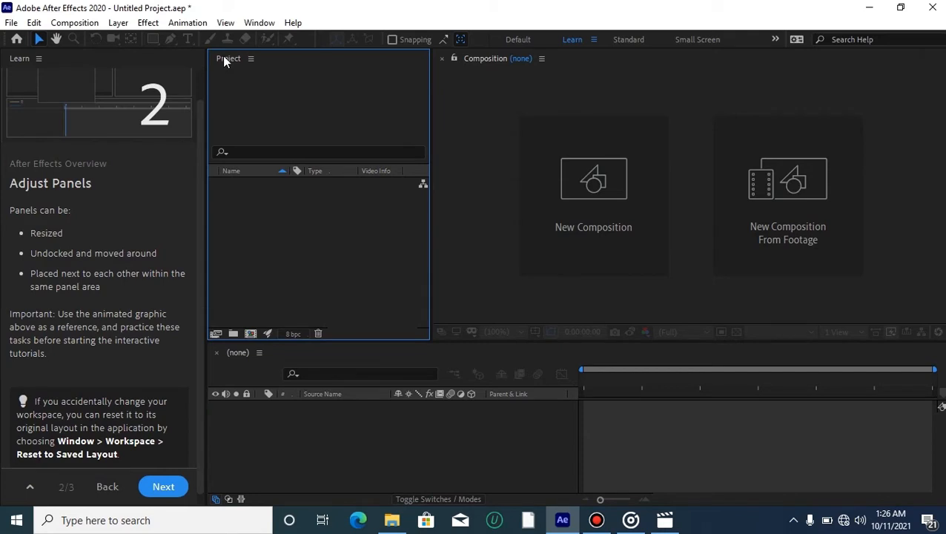
pyautogui.moveTo(226, 63); pyautogui.dragTo(589, 65)
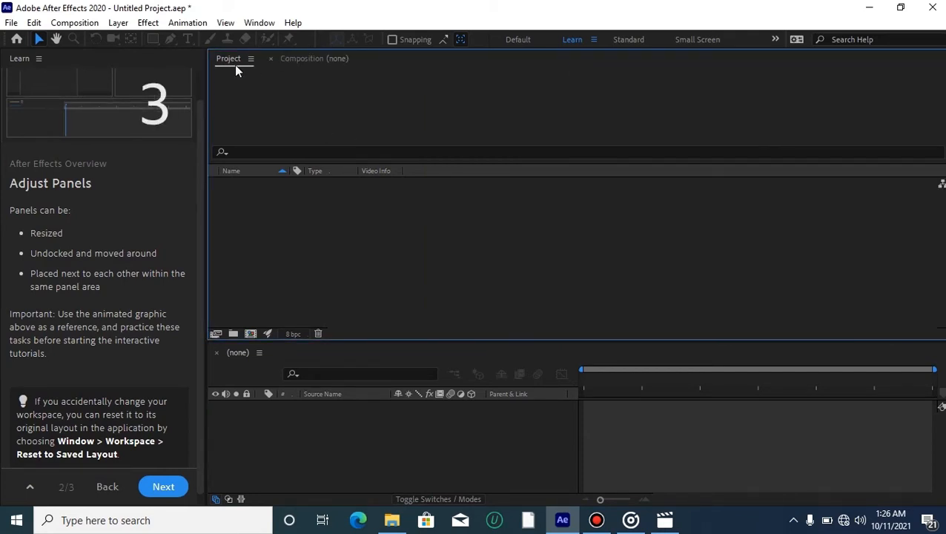
pyautogui.click(297, 59)
# Step: Dock the Timeline panel into the same group as Project and Composition, and show each of the three panels in turn
pyautogui.click(249, 367)
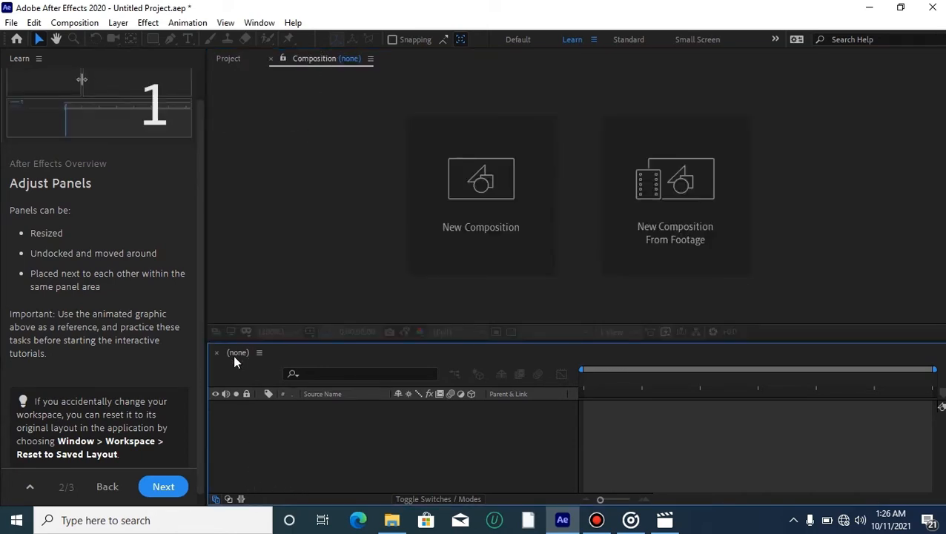
pyautogui.moveTo(227, 352); pyautogui.dragTo(414, 64)
pyautogui.click(392, 59)
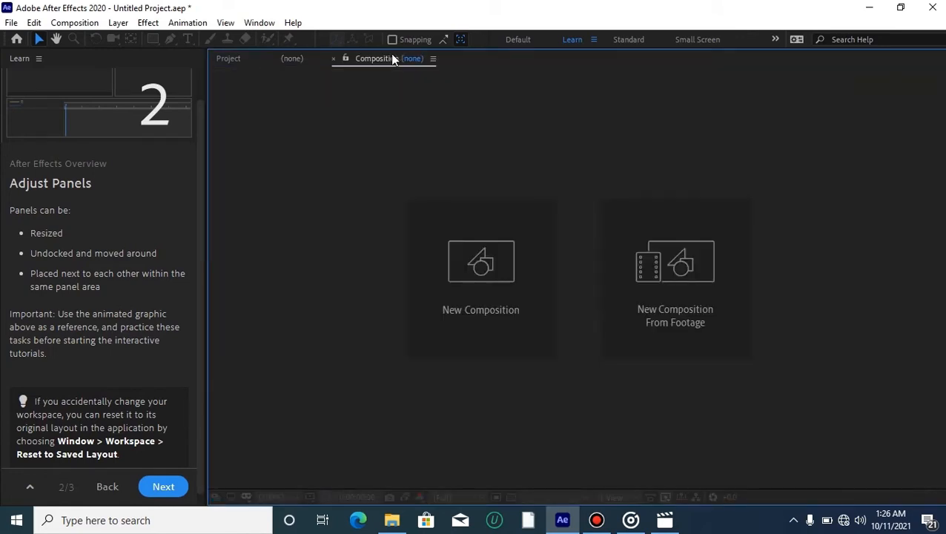
pyautogui.click(294, 58)
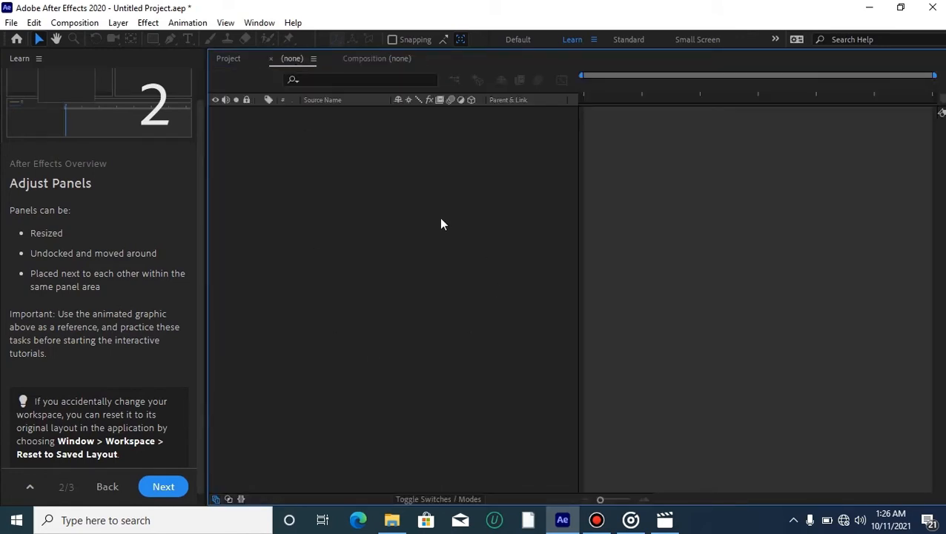
pyautogui.click(228, 57)
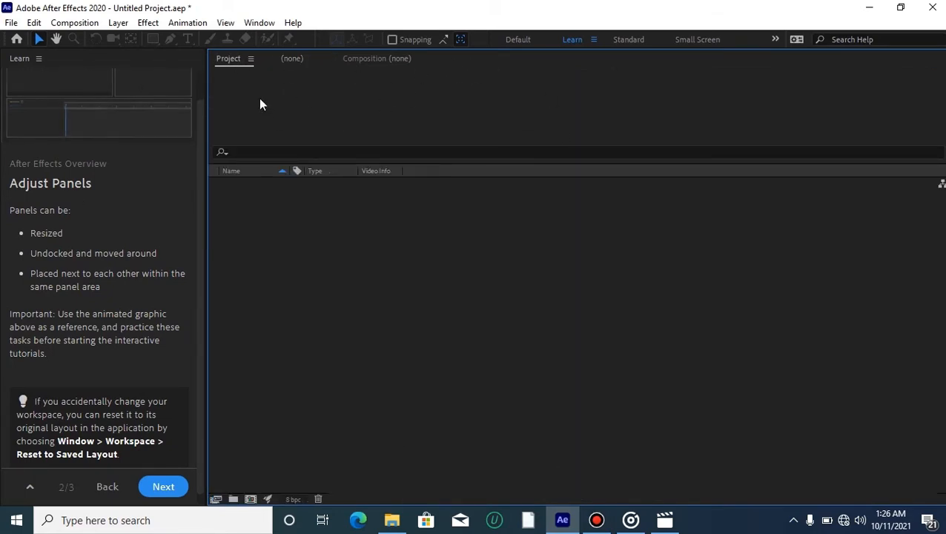
# Step: Reset the Learn workspace to its saved layout
pyautogui.click(259, 23)
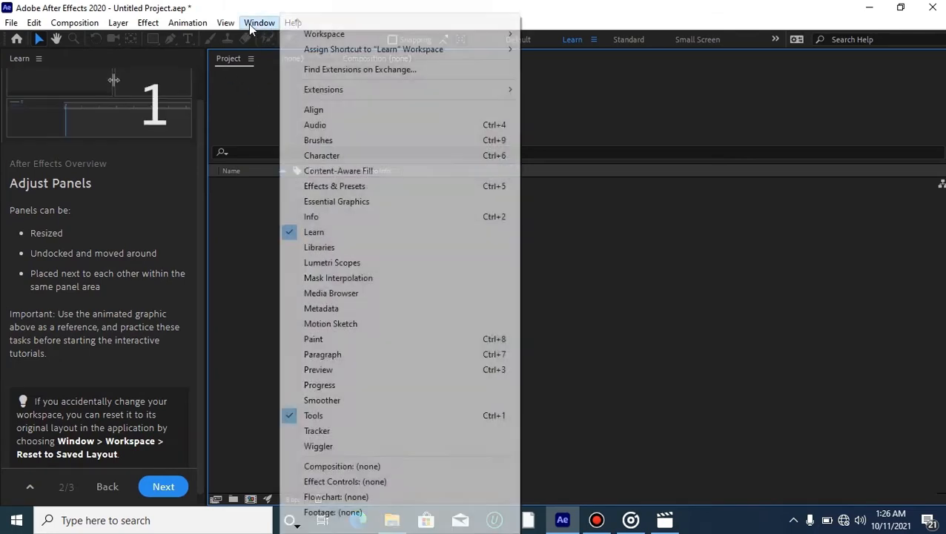
pyautogui.moveTo(468, 36)
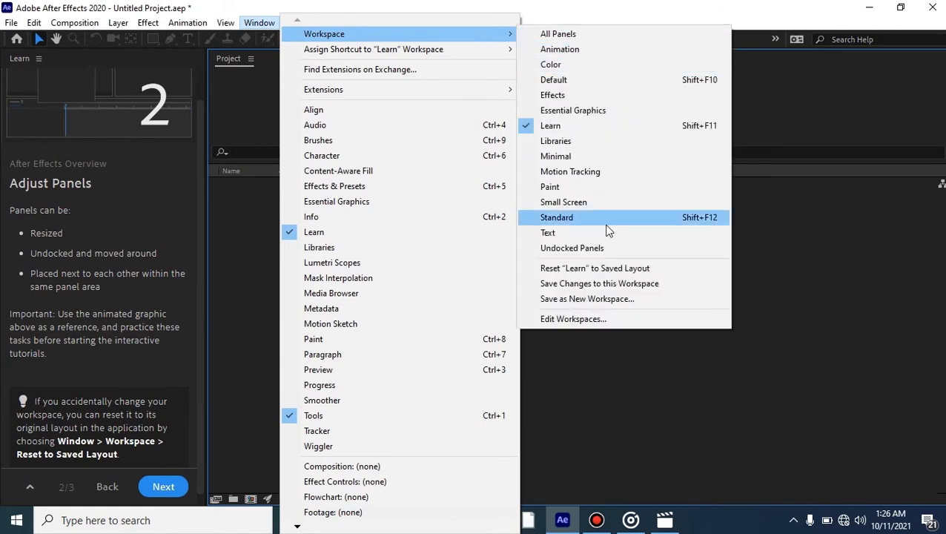
pyautogui.click(602, 269)
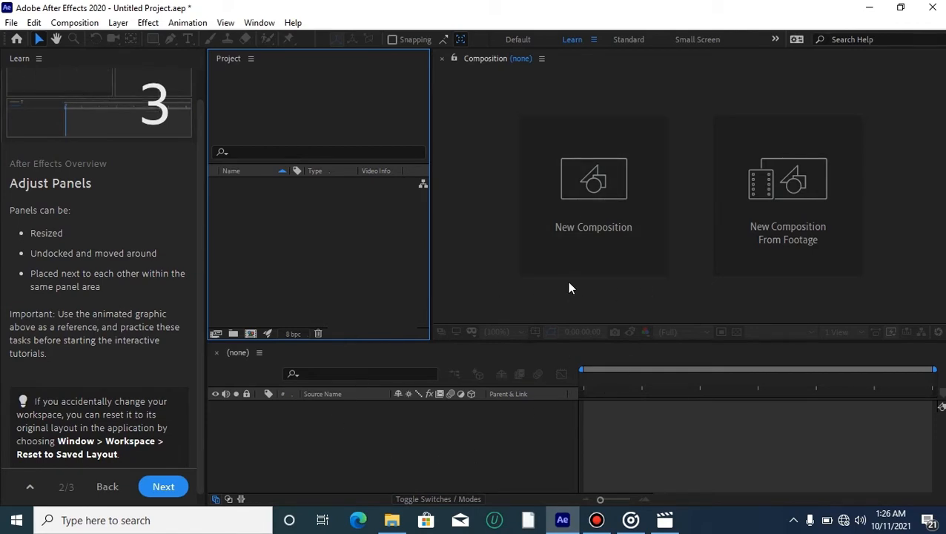
# Step: Finish the After Effects Overview and continue to the Learn the Basics tutorial series
pyautogui.click(166, 489)
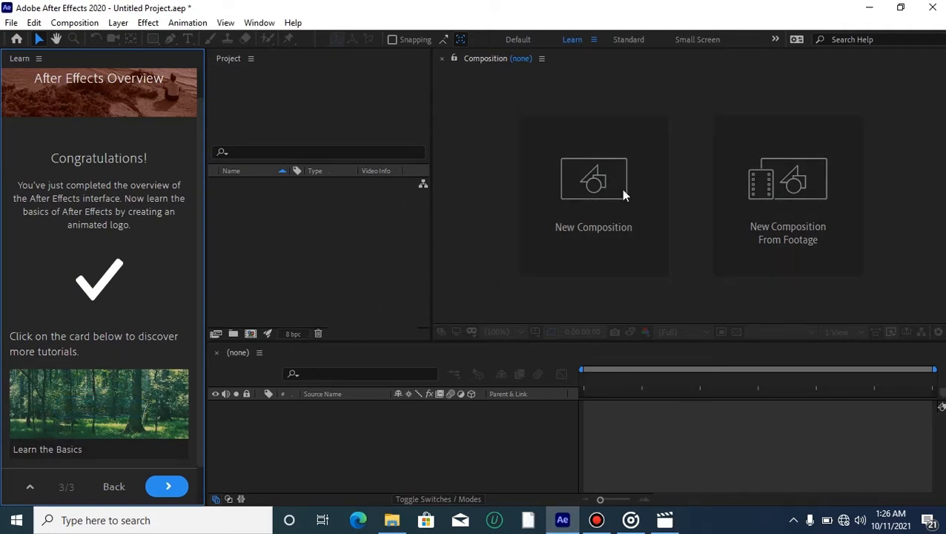
pyautogui.click(371, 270)
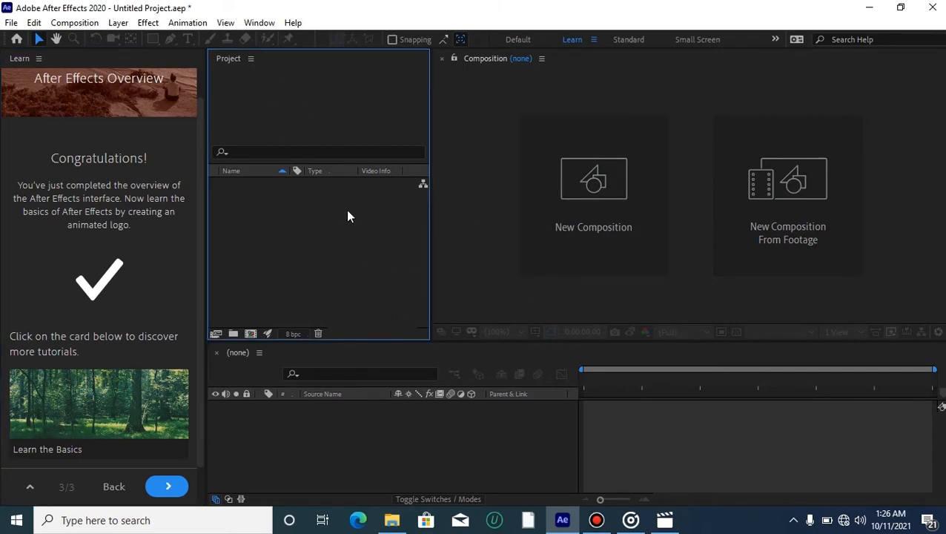
pyautogui.click(656, 84)
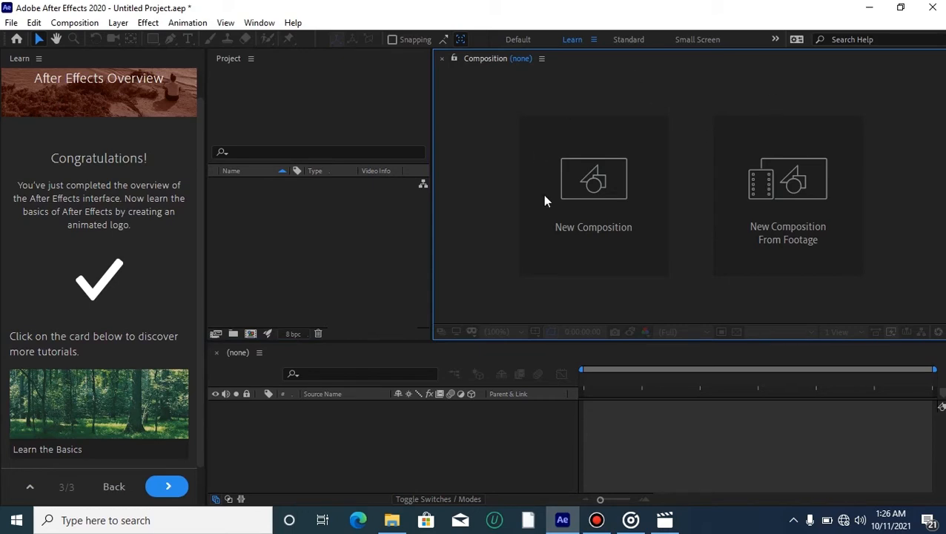
pyautogui.click(456, 459)
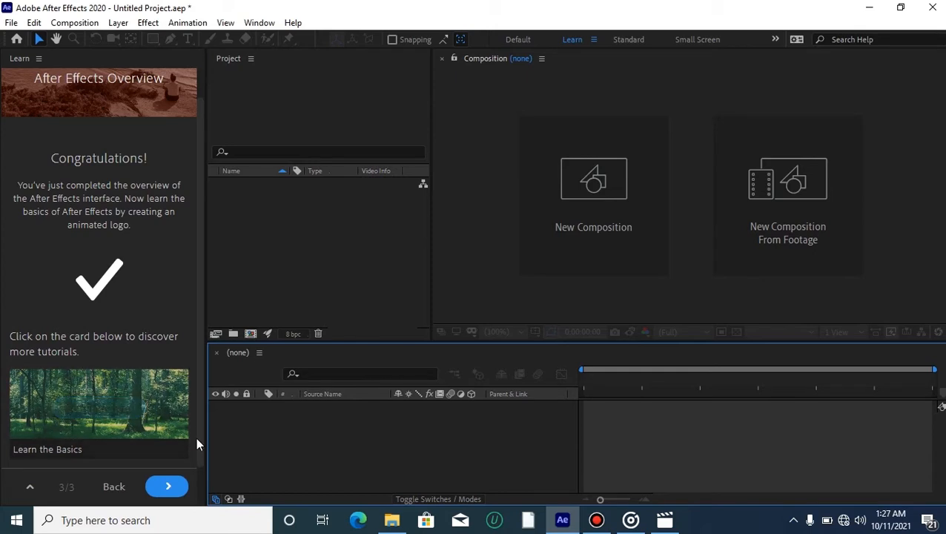
pyautogui.click(180, 475)
pyautogui.click(167, 487)
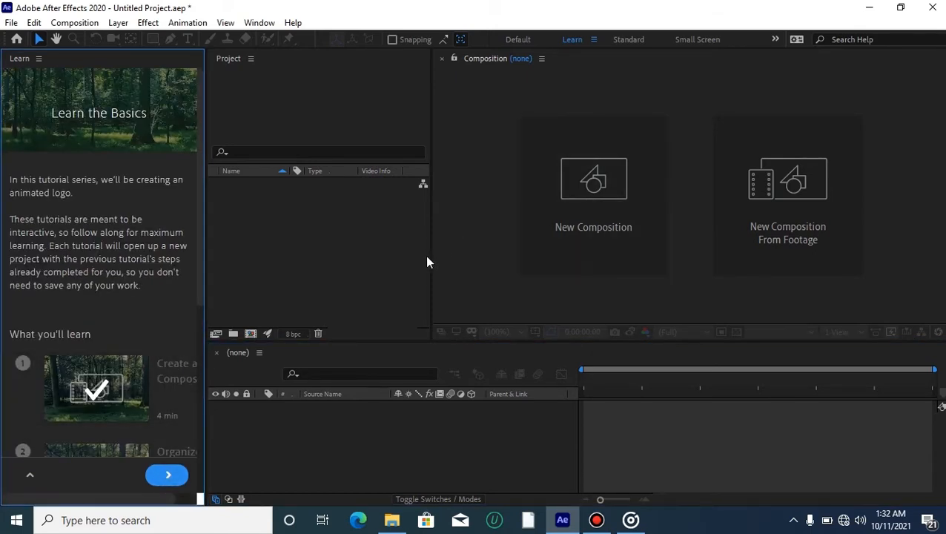
# Step: Start the Create a Composition tutorial from the Learn the Basics series without saving the changes to Untitled Project.aep
pyautogui.scroll(-5, 140, 292)
pyautogui.scroll(5, 139, 293)
pyautogui.scroll(-3, 93, 297)
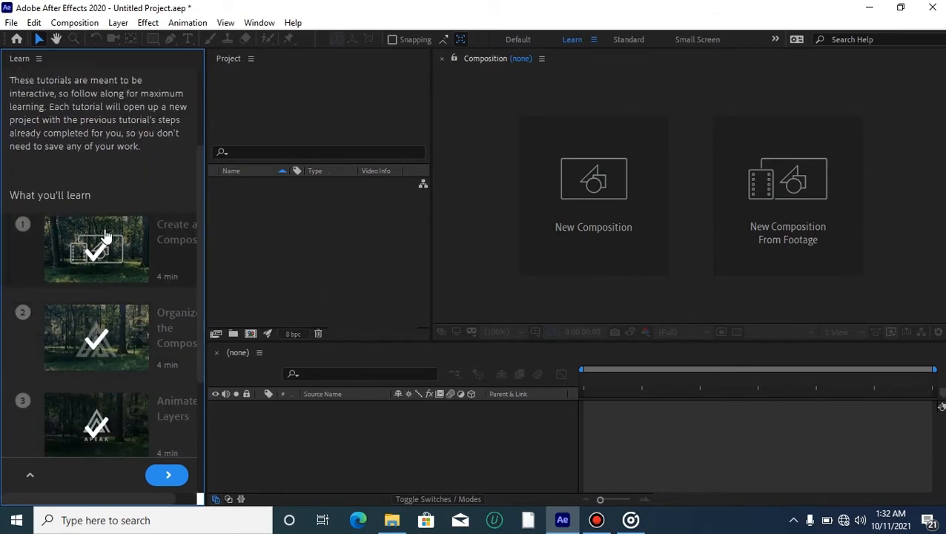
pyautogui.click(89, 250)
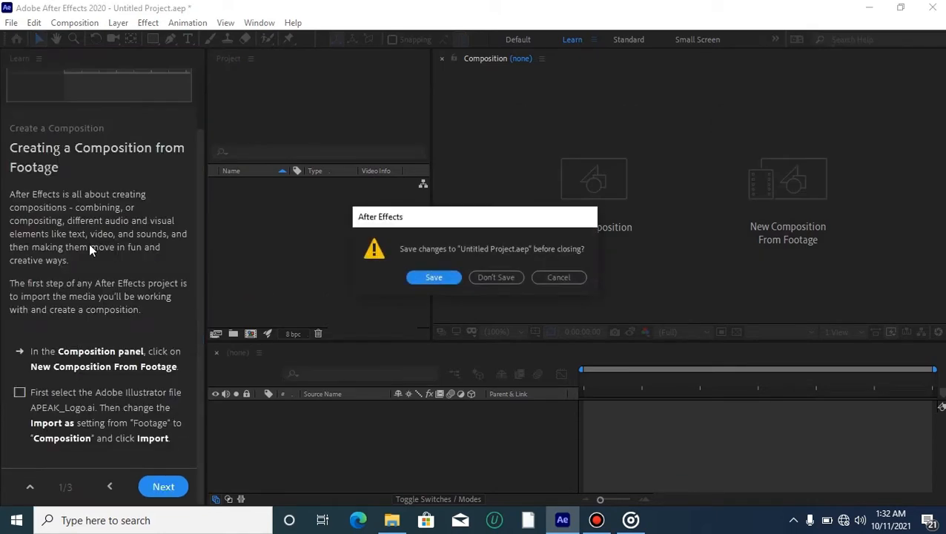
pyautogui.click(503, 281)
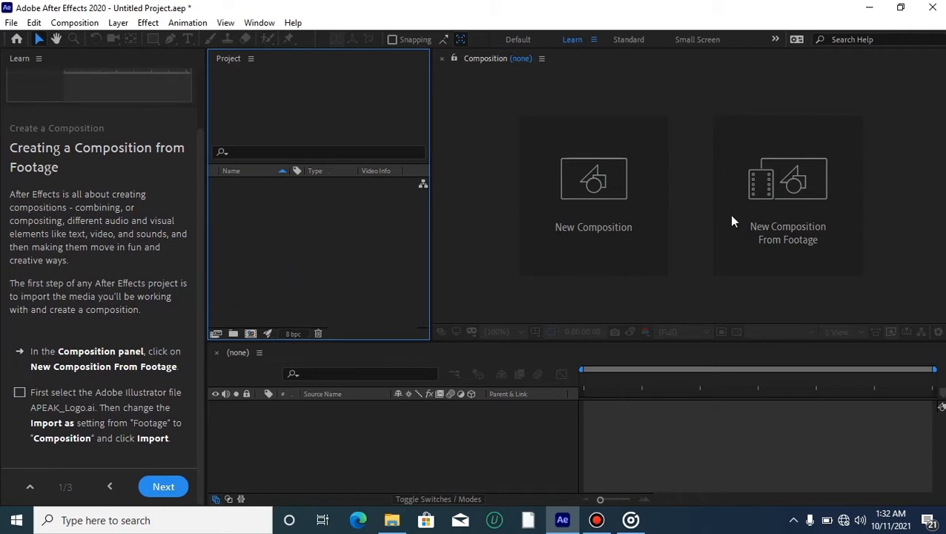
# Step: Create a new composition from footage by importing the APEAK_Logo Illustrator file as Composition
pyautogui.click(806, 185)
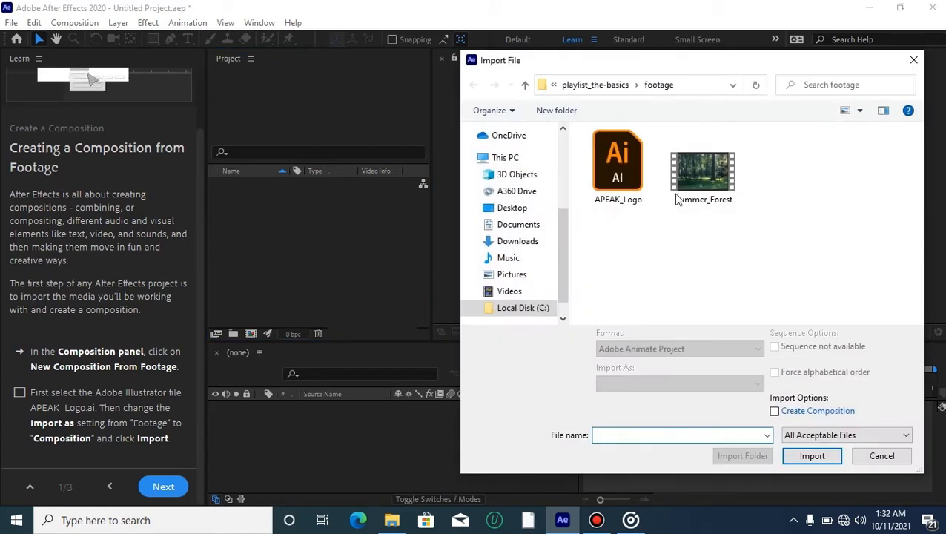
pyautogui.click(632, 187)
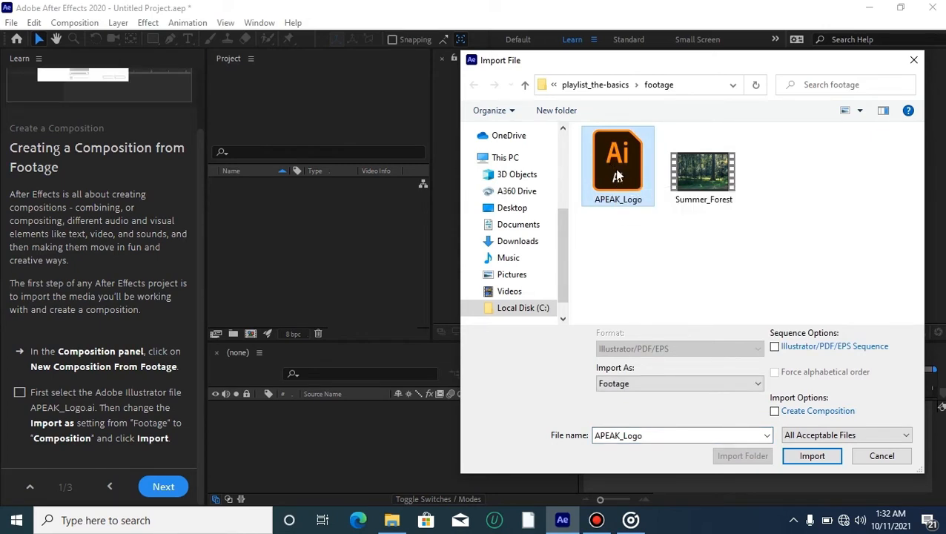
pyautogui.click(706, 384)
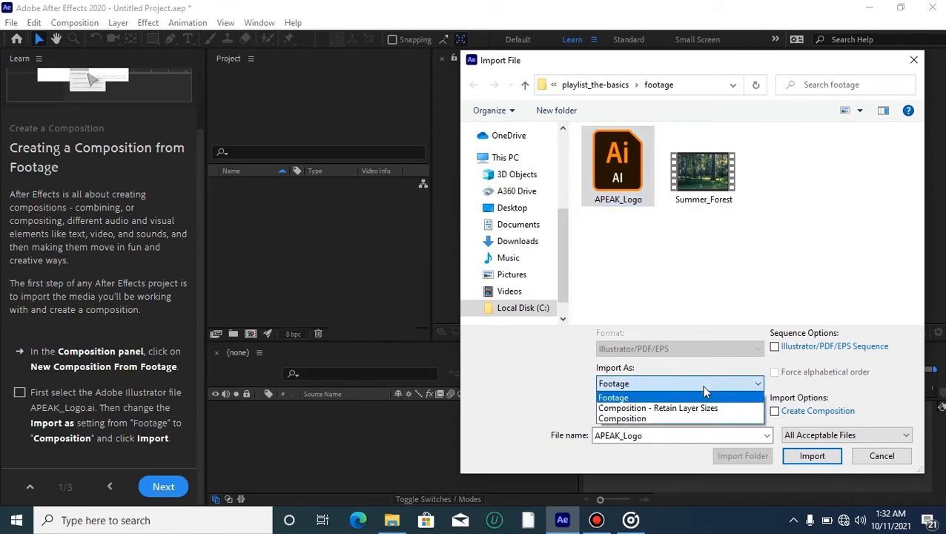
pyautogui.click(697, 420)
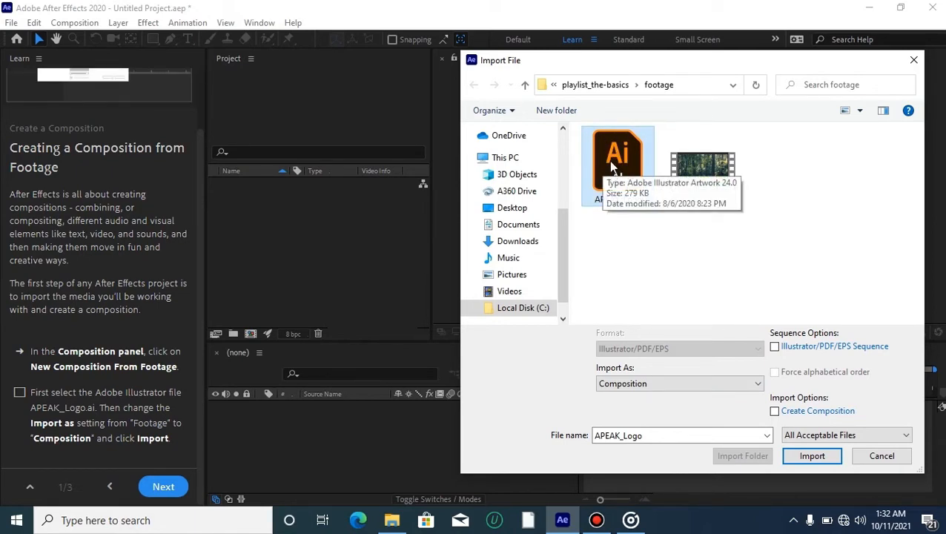
pyautogui.click(812, 457)
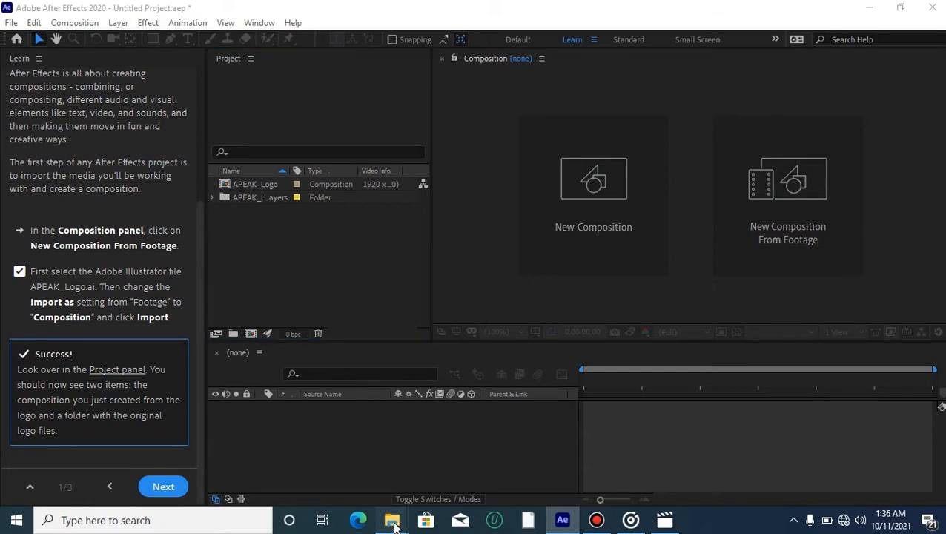
# Step: Bring APEAK_Logo from the footage folder in File Explorer into the After Effects project, importing it with the Composition import kind
pyautogui.click(522, 481)
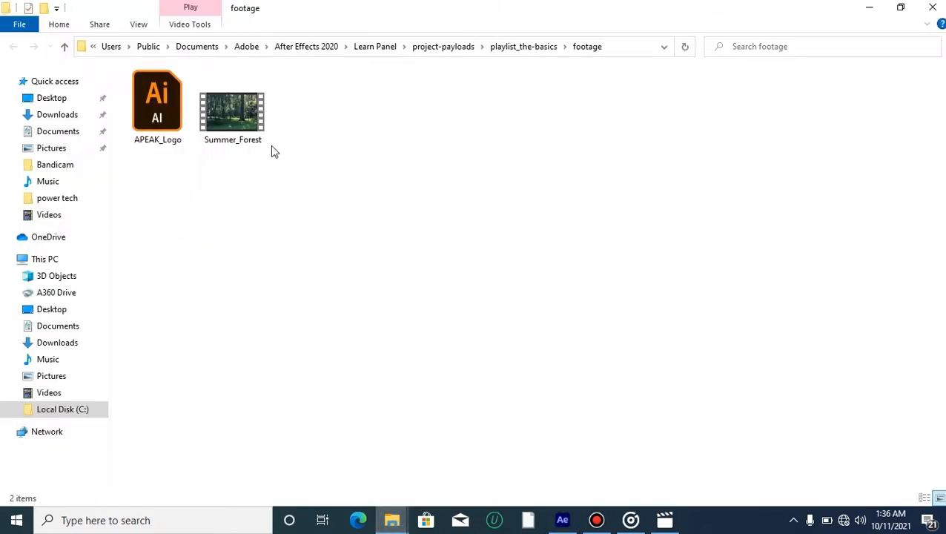
pyautogui.click(178, 144)
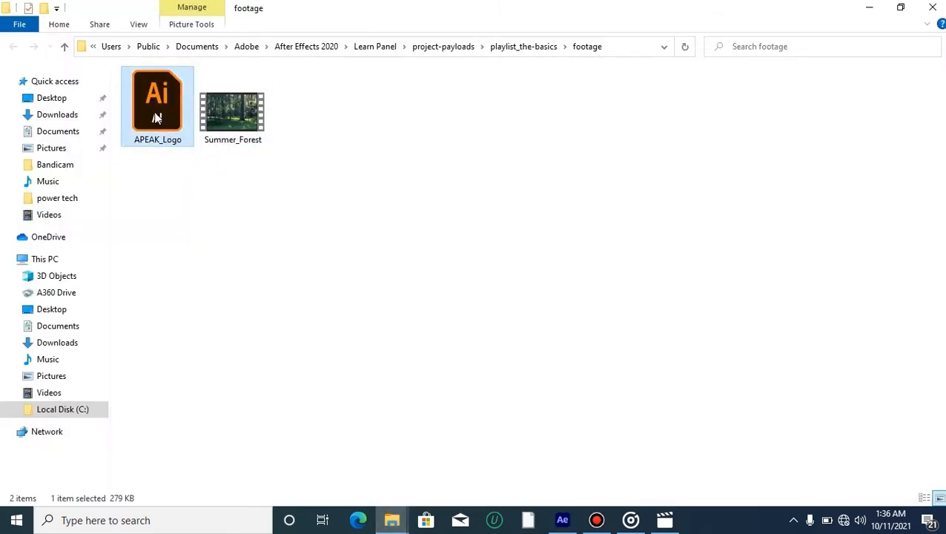
pyautogui.moveTo(169, 141); pyautogui.dragTo(329, 274)
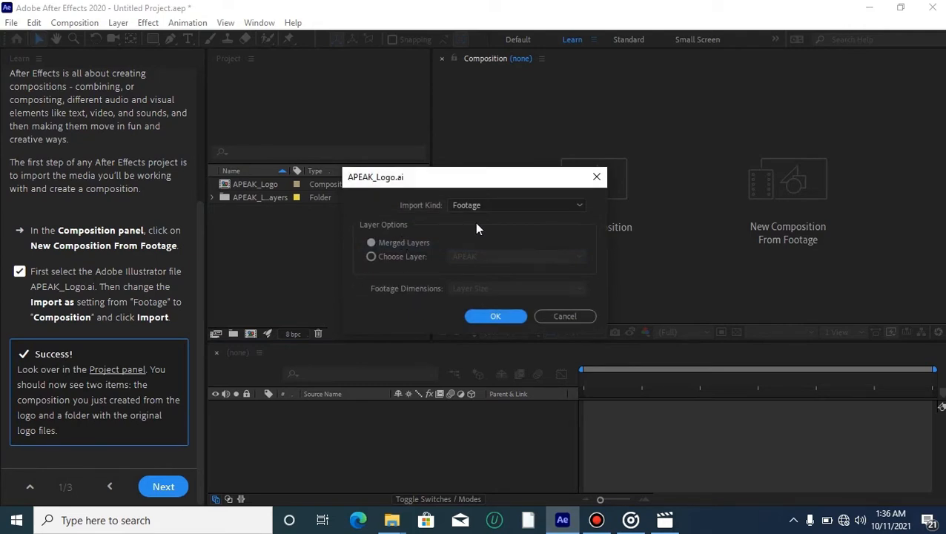
pyautogui.click(500, 210)
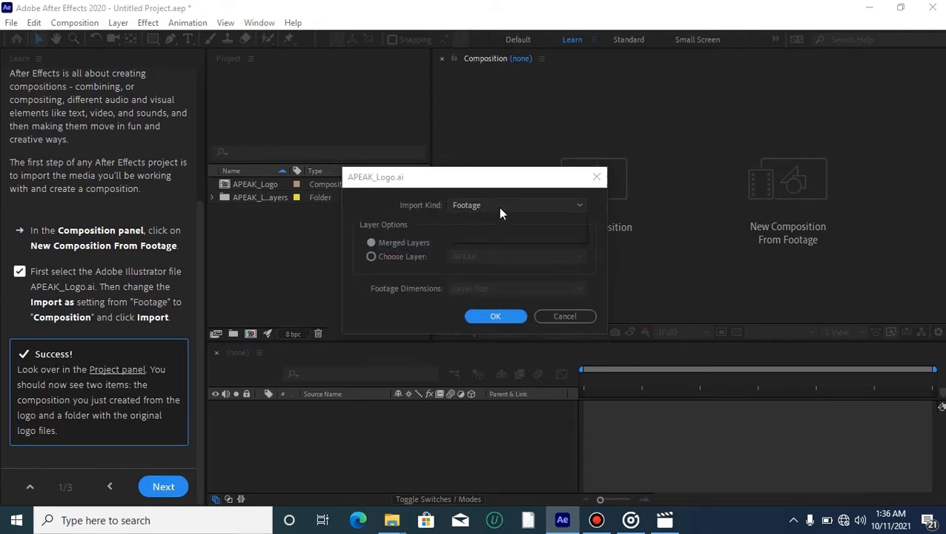
pyautogui.click(504, 235)
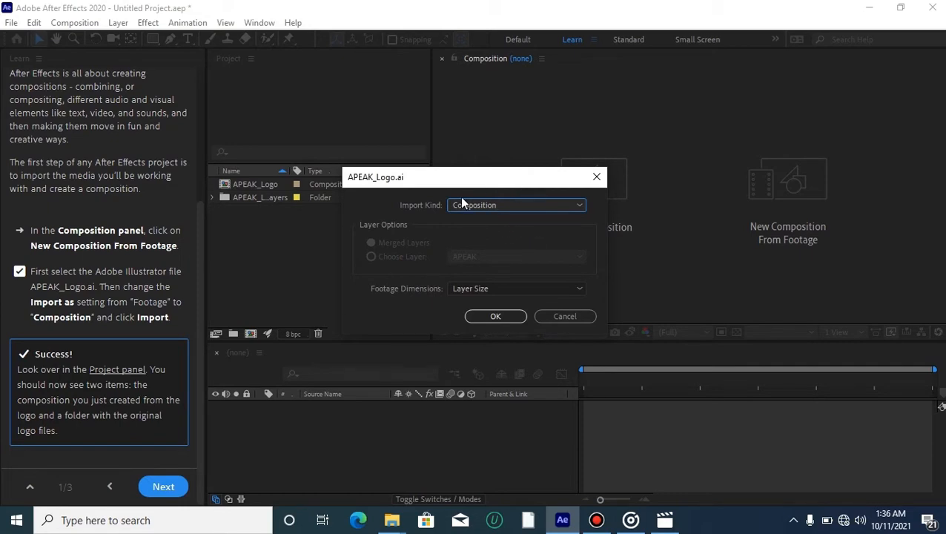
pyautogui.click(501, 319)
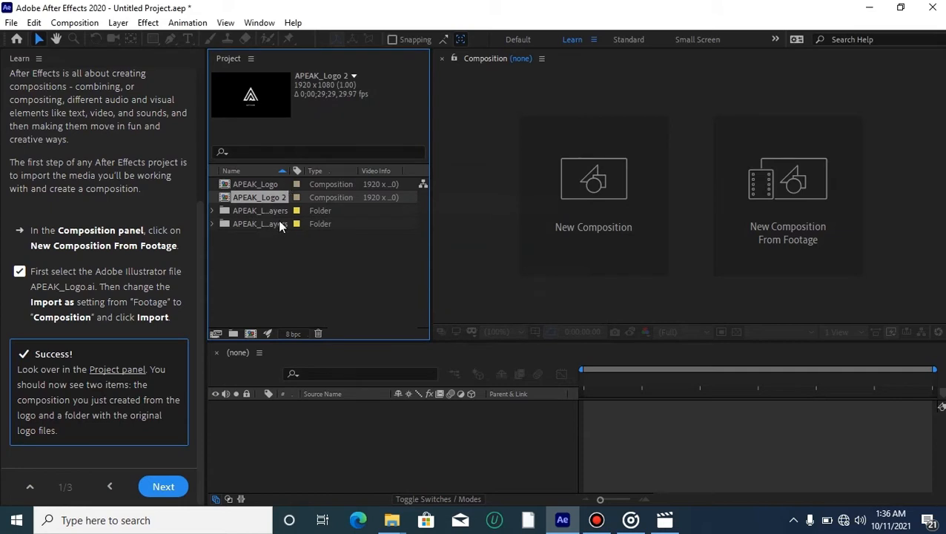
# Step: Delete the duplicate APEAK_Logo composition and the second APEAK_Logo Layers folder, including its contents, from the project
pyautogui.click(265, 184)
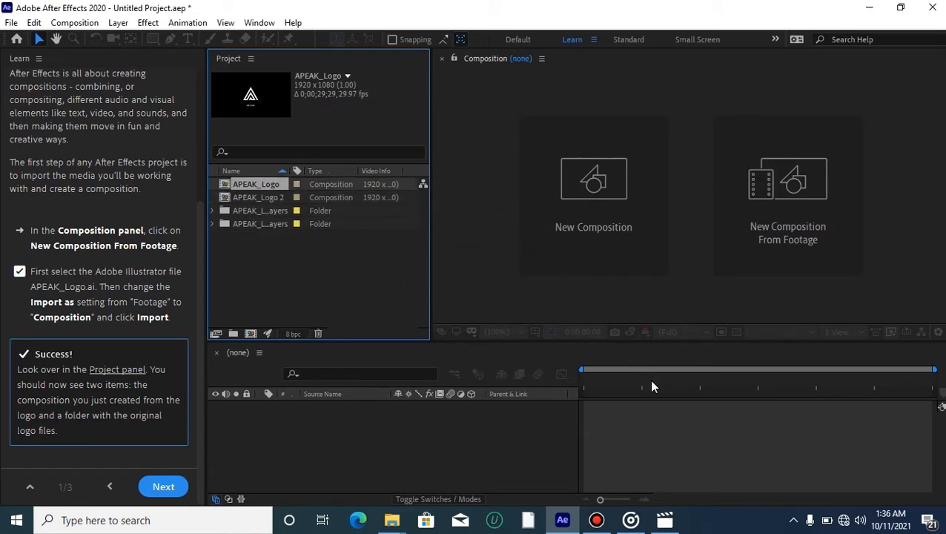
pyautogui.press('Delete')
pyautogui.click(499, 276)
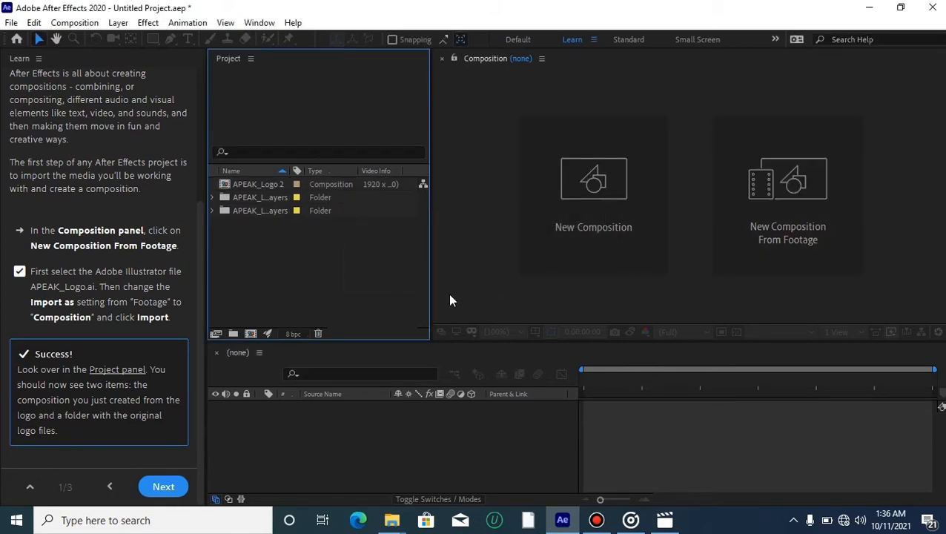
pyautogui.click(260, 211)
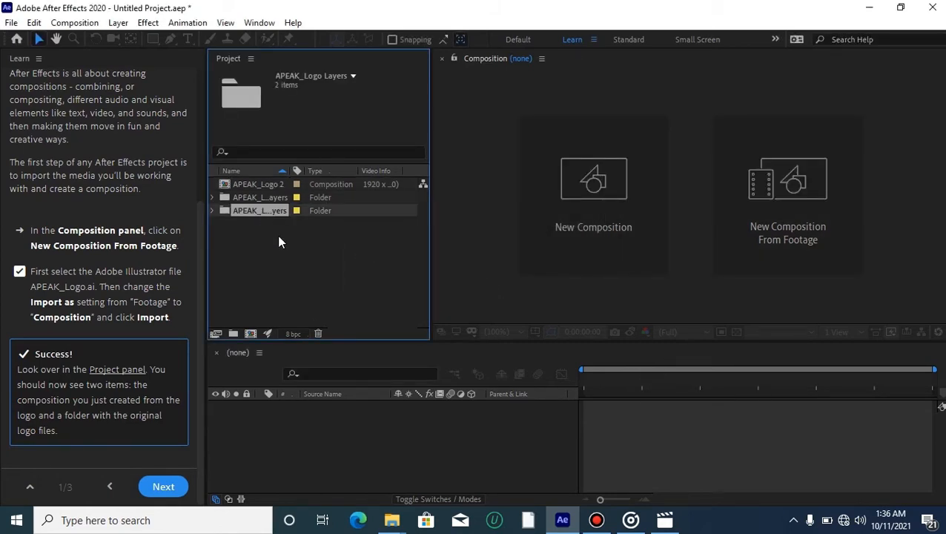
pyautogui.press('Delete')
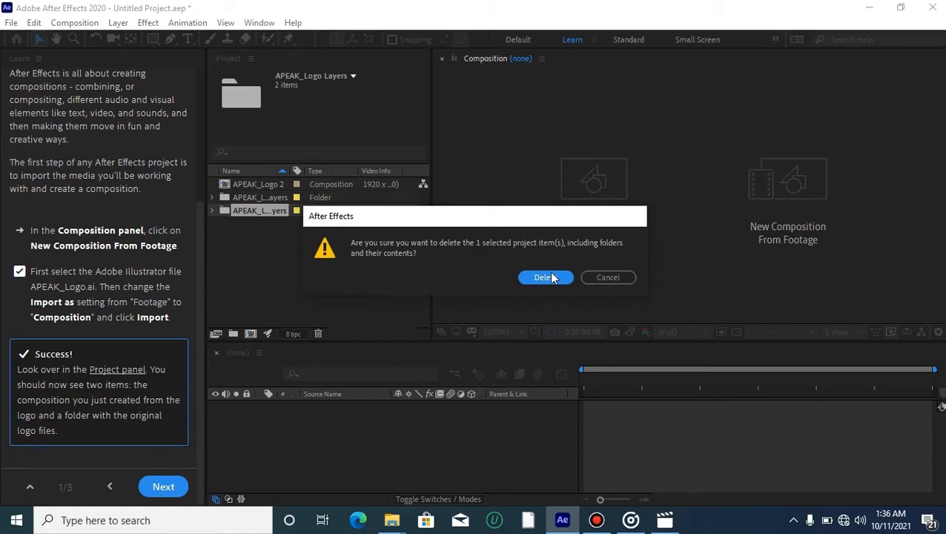
pyautogui.click(546, 277)
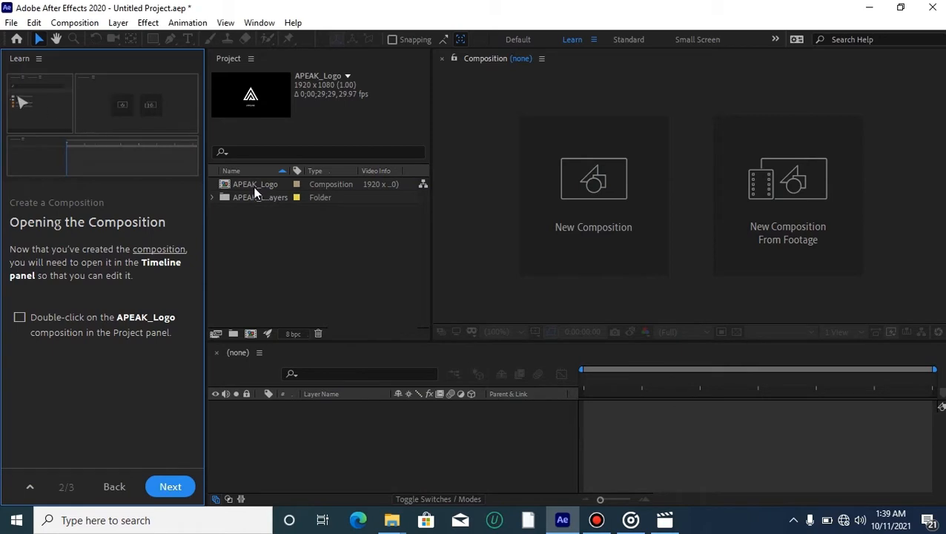
# Step: Open the APEAK_Logo composition in the timeline and finish the Create a Composition tutorial
pyautogui.doubleClick(246, 183)
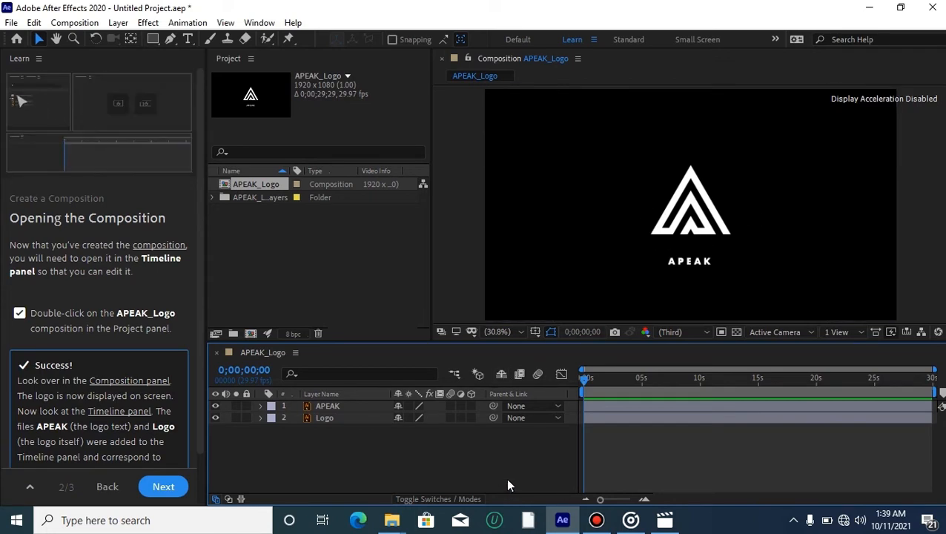
pyautogui.click(164, 487)
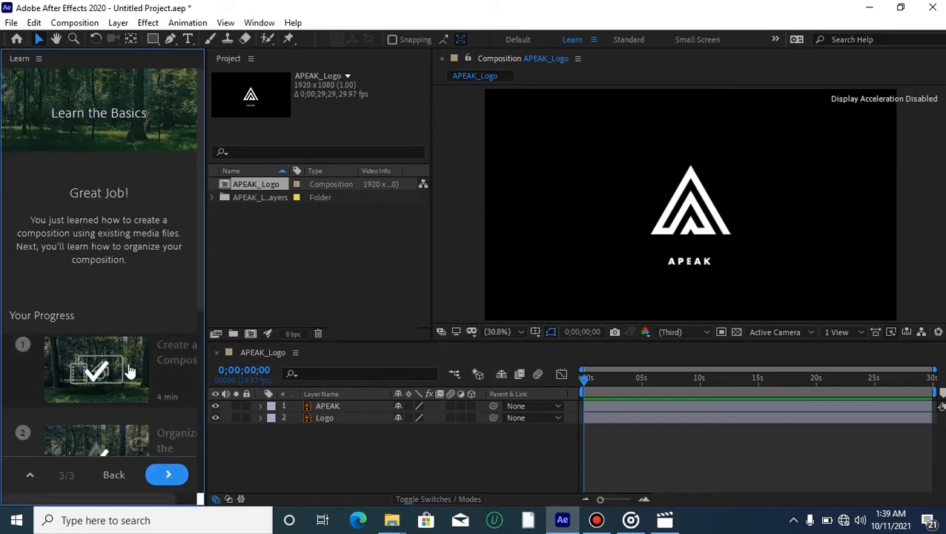
# Step: Start the Organize the Composition tutorial without saving the changes to Untitled Project.aep
pyautogui.scroll(-2, 128, 371)
pyautogui.click(169, 479)
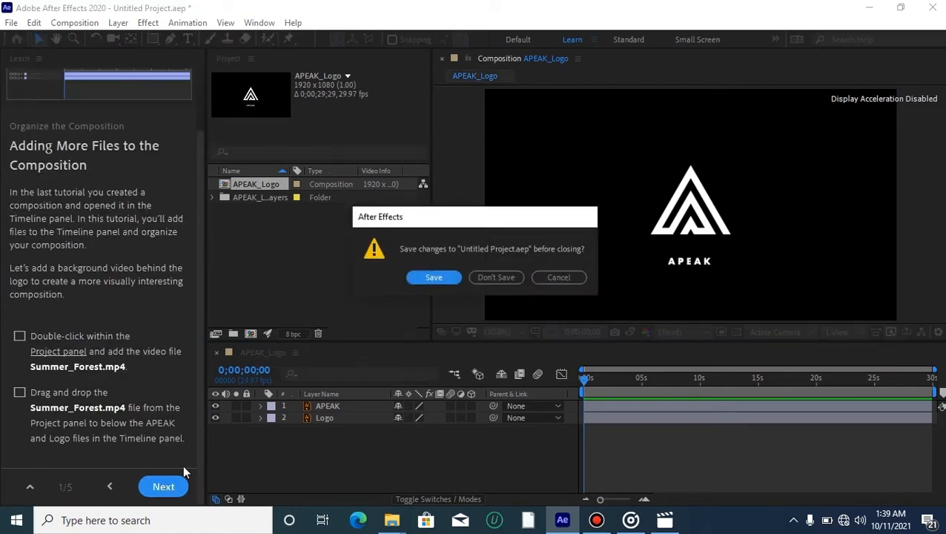
pyautogui.click(497, 277)
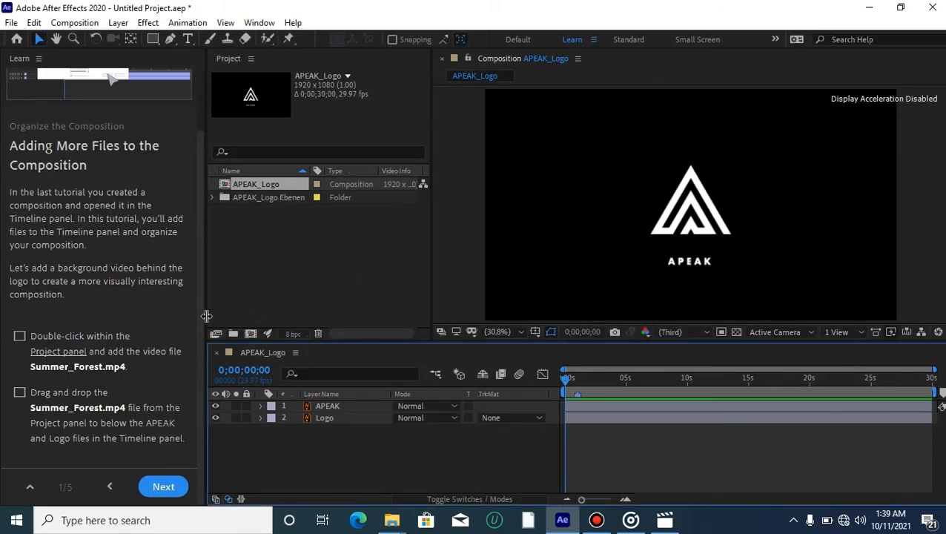
# Step: Import the Summer_Forest video from the footage folder into the project as Footage
pyautogui.scroll(2, 182, 317)
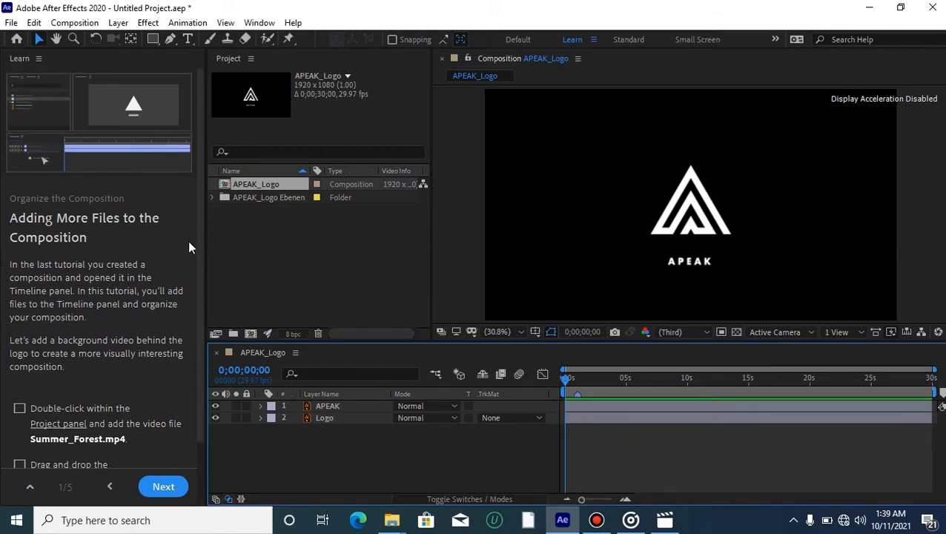
pyautogui.scroll(-2, 124, 365)
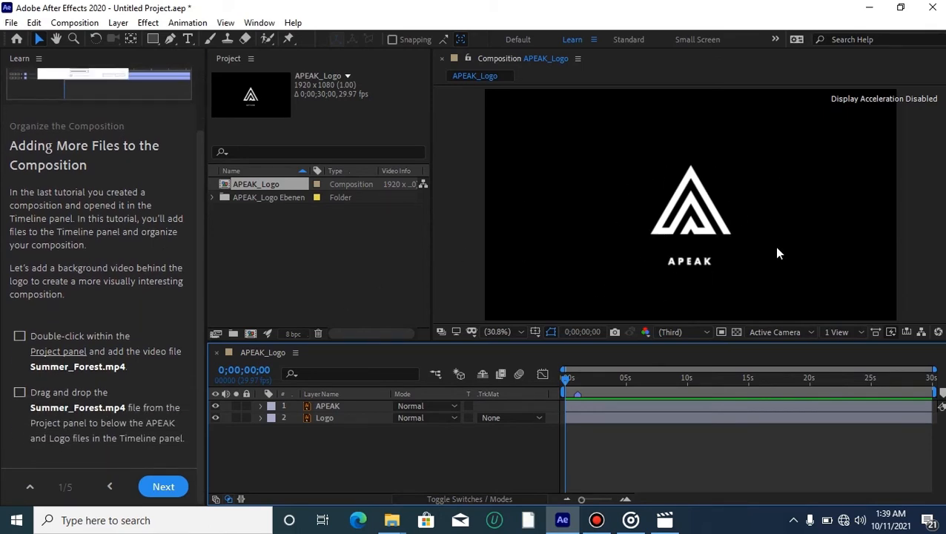
pyautogui.click(347, 238)
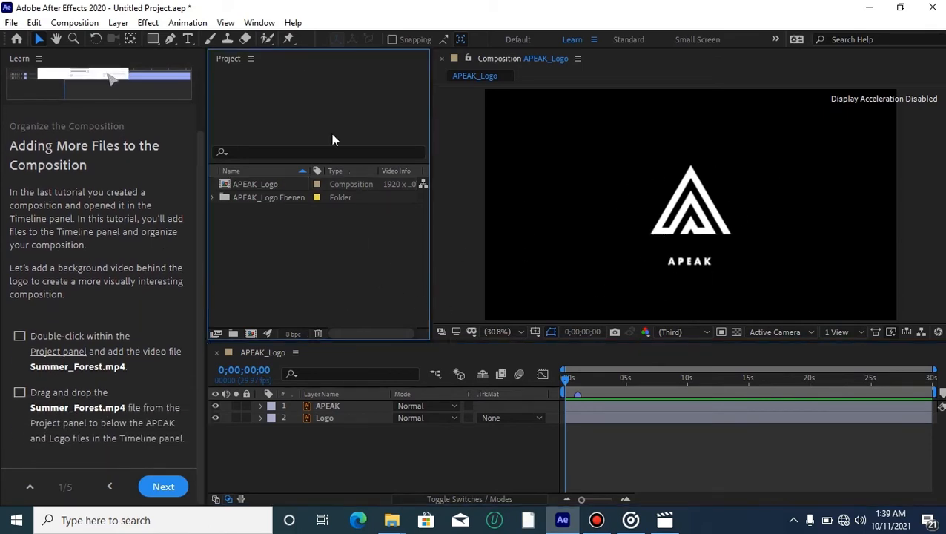
pyautogui.doubleClick(307, 278)
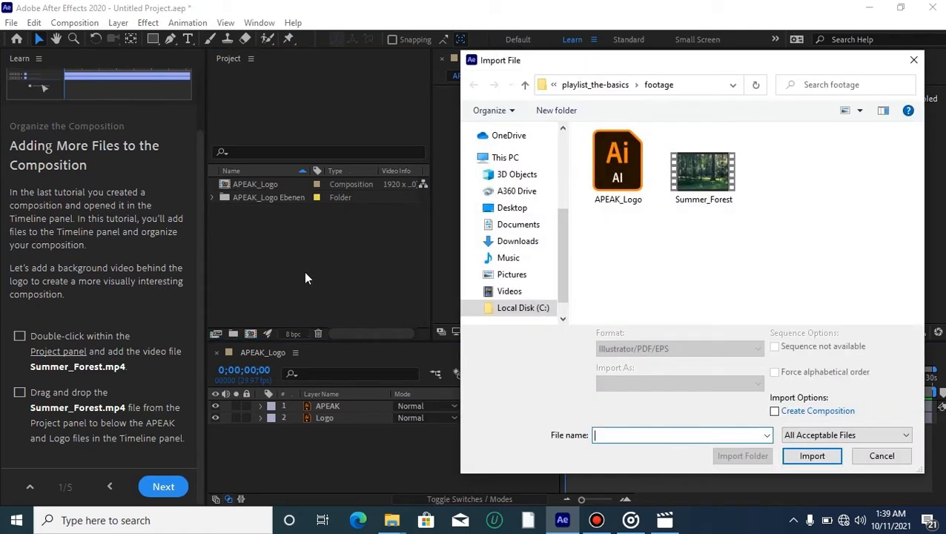
pyautogui.click(708, 182)
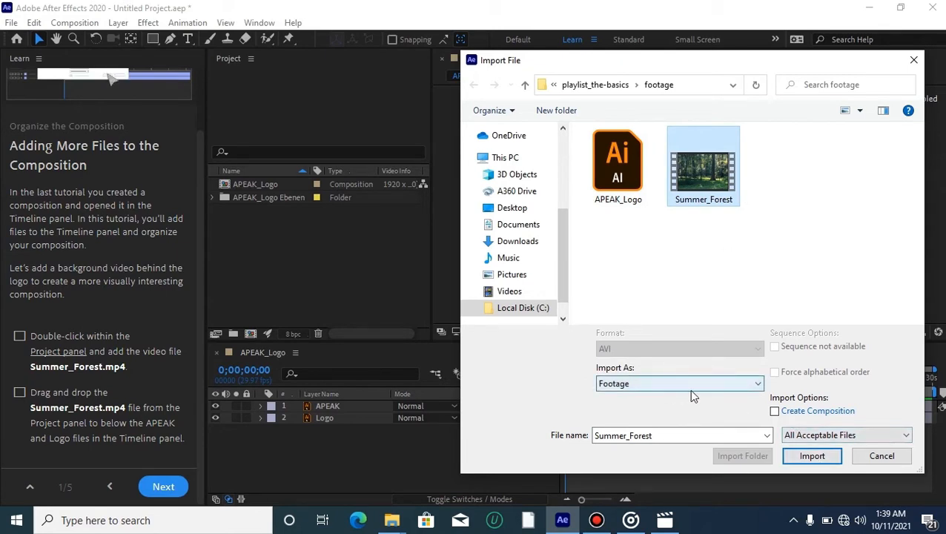
pyautogui.click(812, 455)
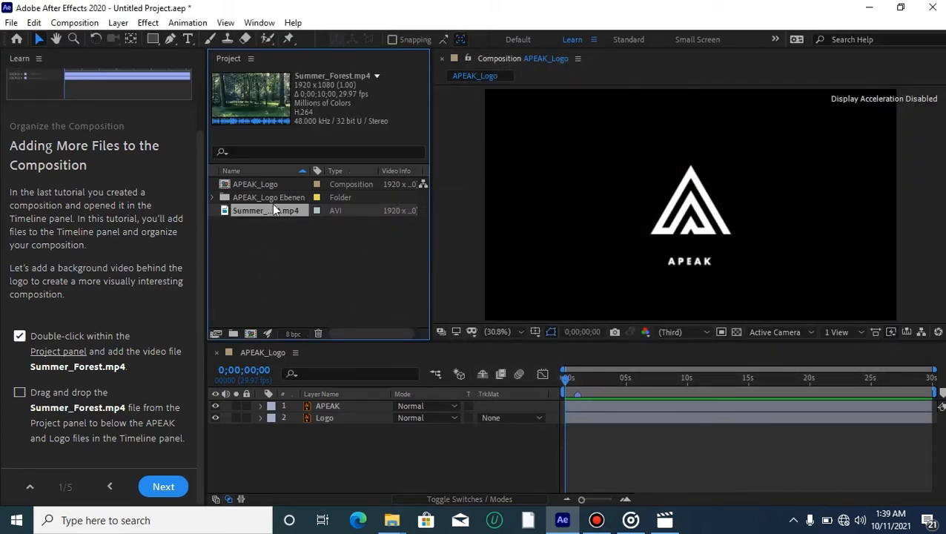
# Step: Add Summer_Forest.mp4 to the timeline below the APEAK and Logo layers and select each layer in turn to inspect it
pyautogui.moveTo(278, 218); pyautogui.dragTo(298, 456)
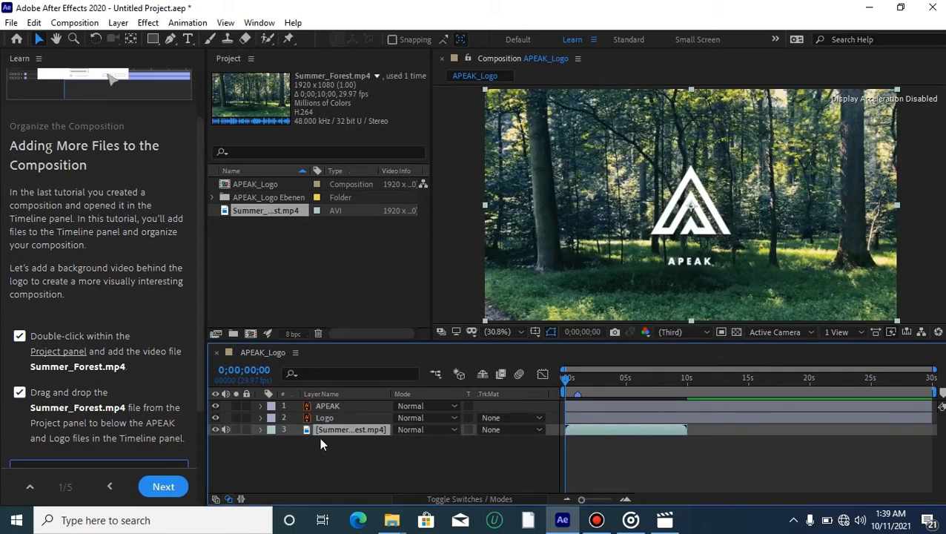
pyautogui.click(349, 405)
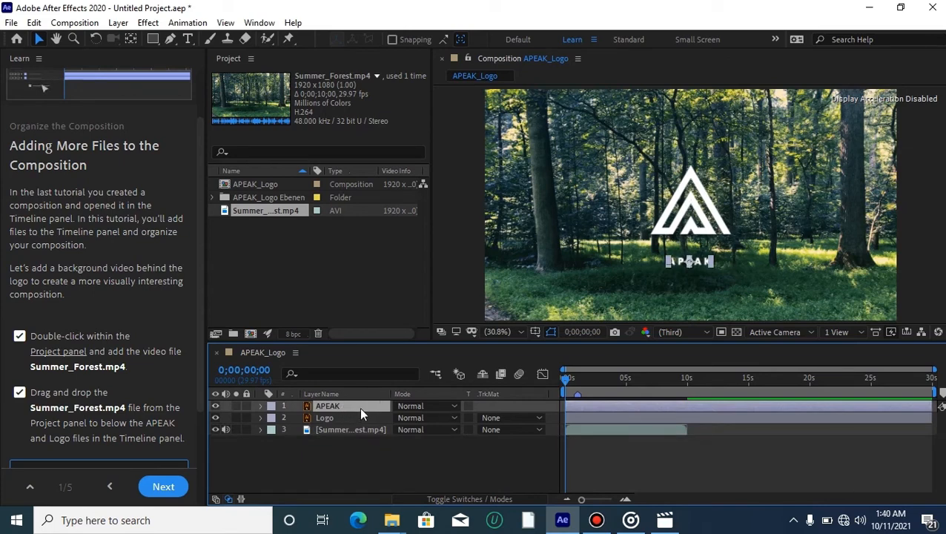
pyautogui.click(348, 419)
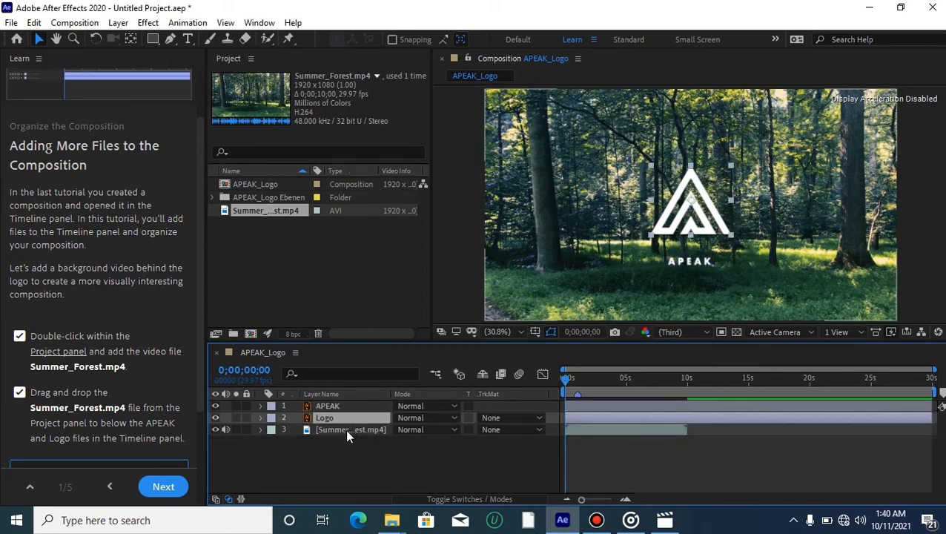
pyautogui.click(345, 430)
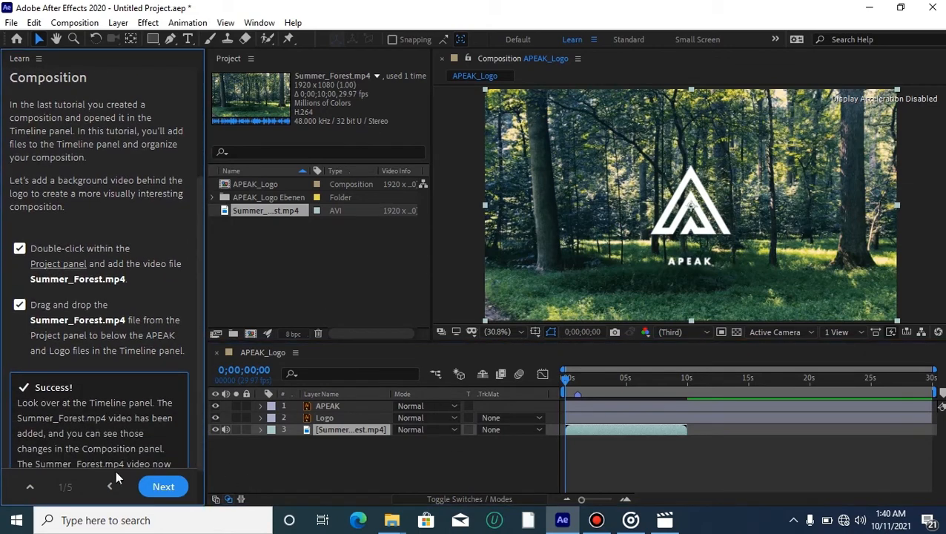
# Step: Continue to the Layers lesson and move the Summer_Forest.mp4 layer above the APEAK and Logo layers
pyautogui.click(164, 488)
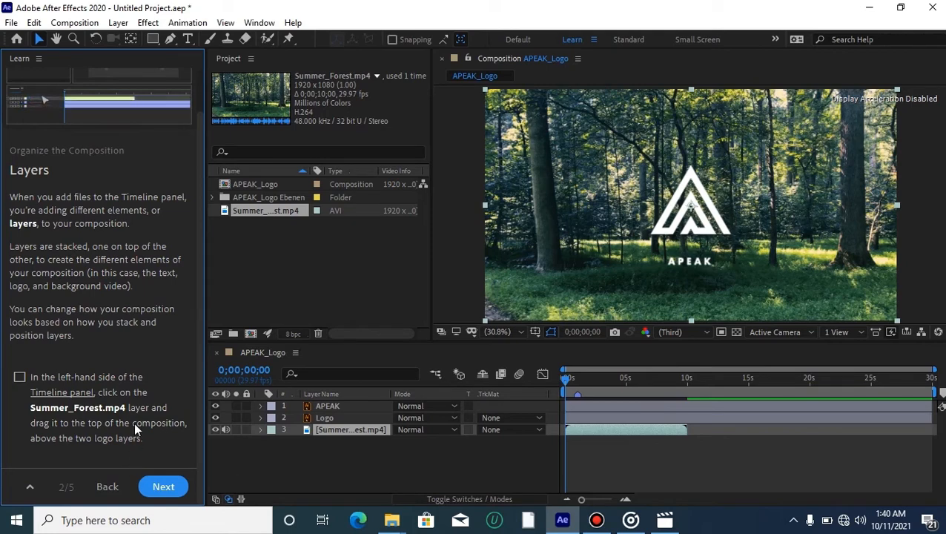
pyautogui.scroll(1, 133, 430)
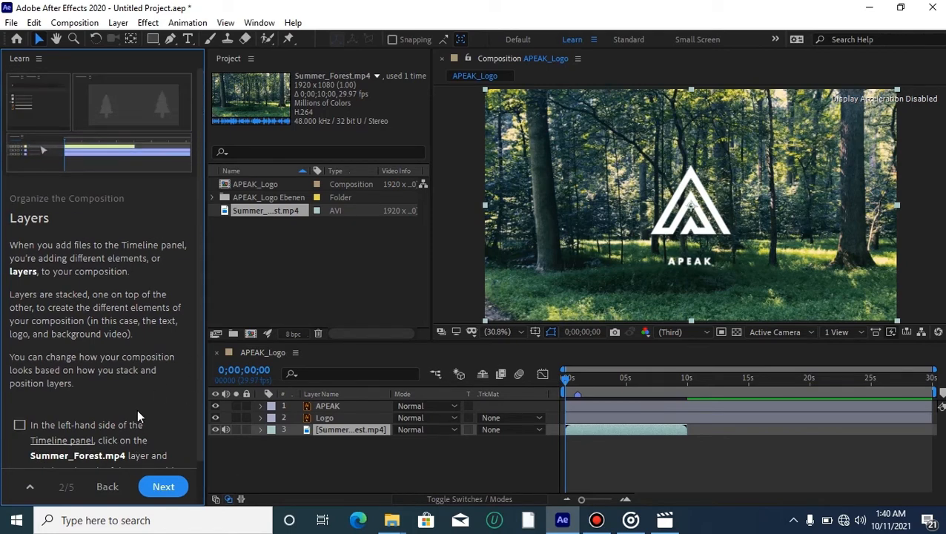
pyautogui.scroll(-1, 130, 406)
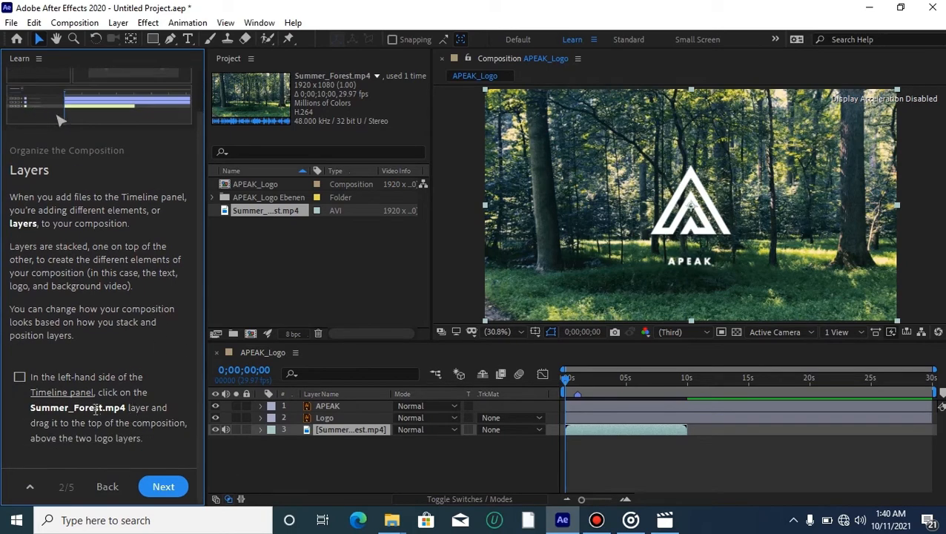
pyautogui.scroll(1, 154, 292)
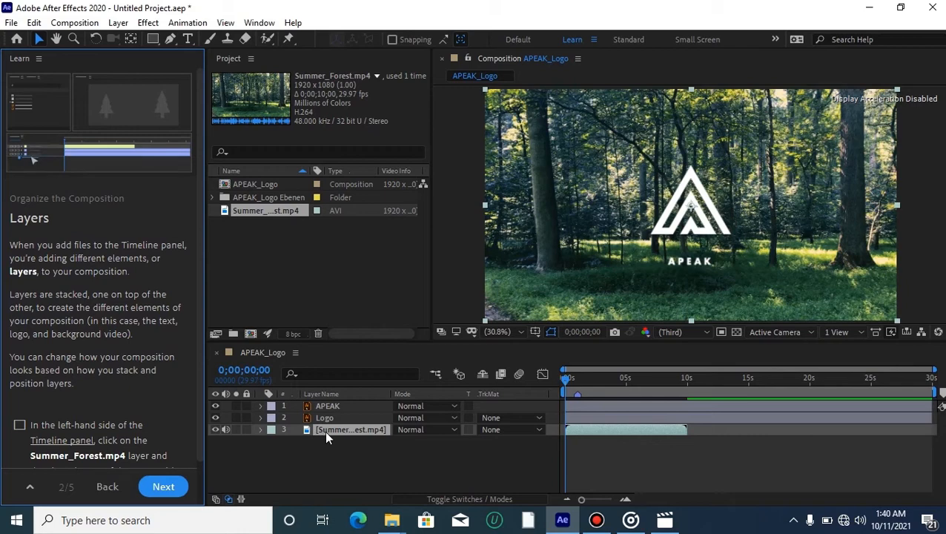
pyautogui.click(344, 405)
pyautogui.moveTo(348, 430); pyautogui.dragTo(349, 405)
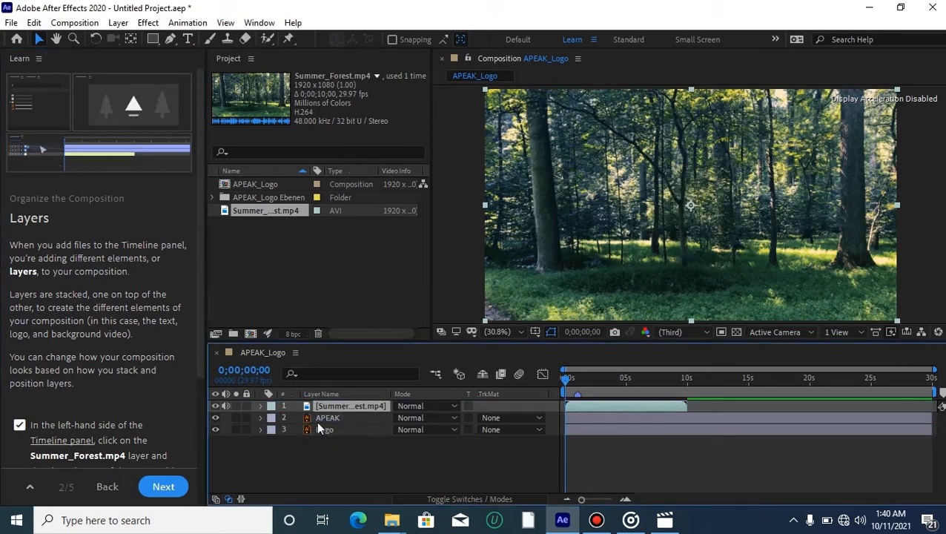
# Step: Continue to the Changing a Layer's Duration lesson and read through its instructions
pyautogui.click(168, 487)
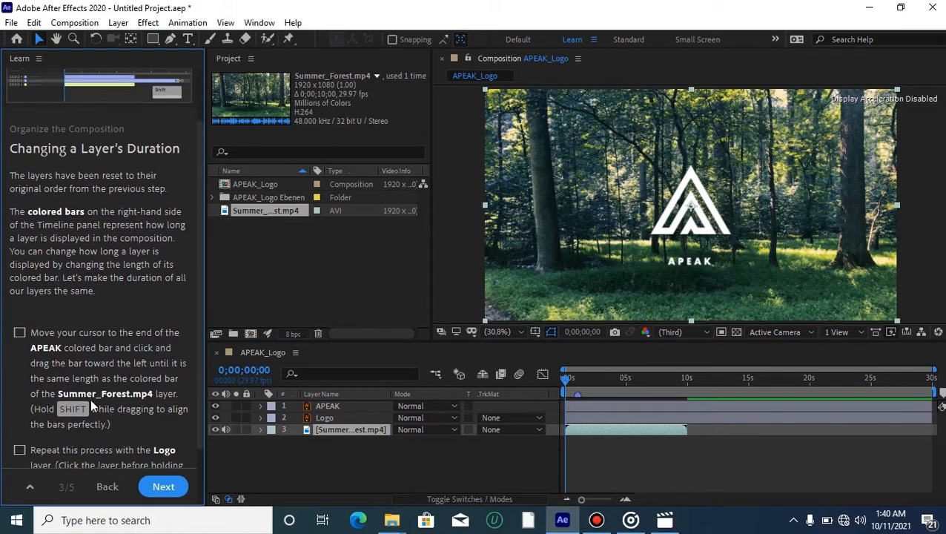
pyautogui.scroll(1, 91, 398)
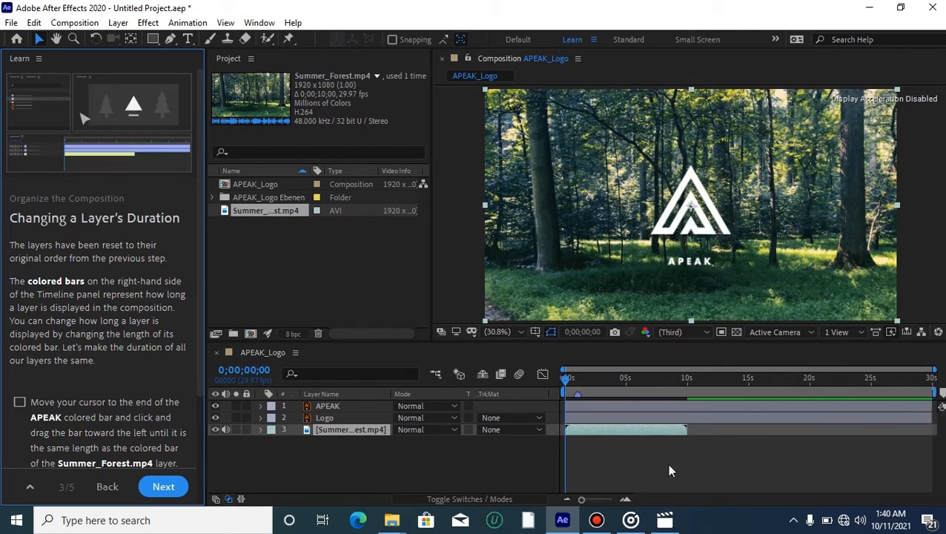
pyautogui.scroll(-2, 127, 439)
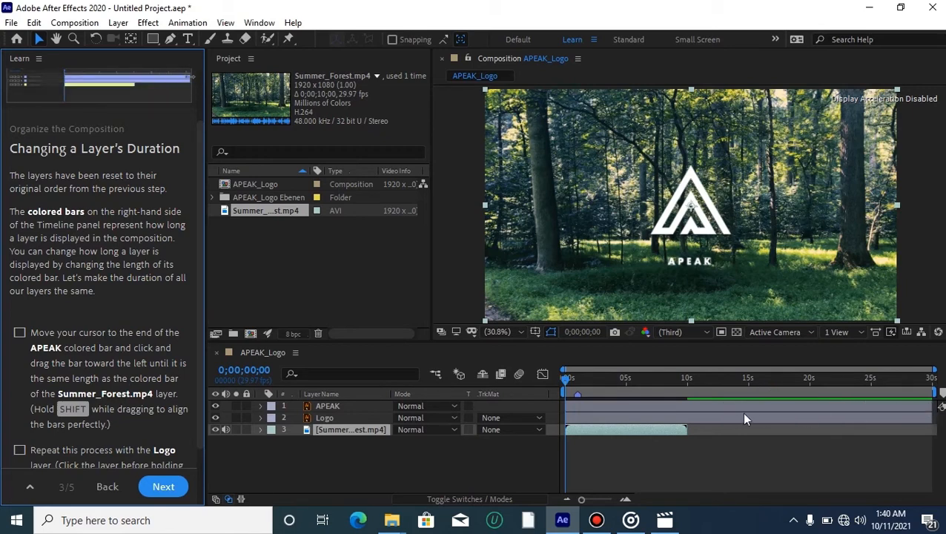
# Step: Shorten the APEAK layer by trimming its end to match the end of the Summer_Forest.mp4 layer at about 10 s
pyautogui.click(681, 413)
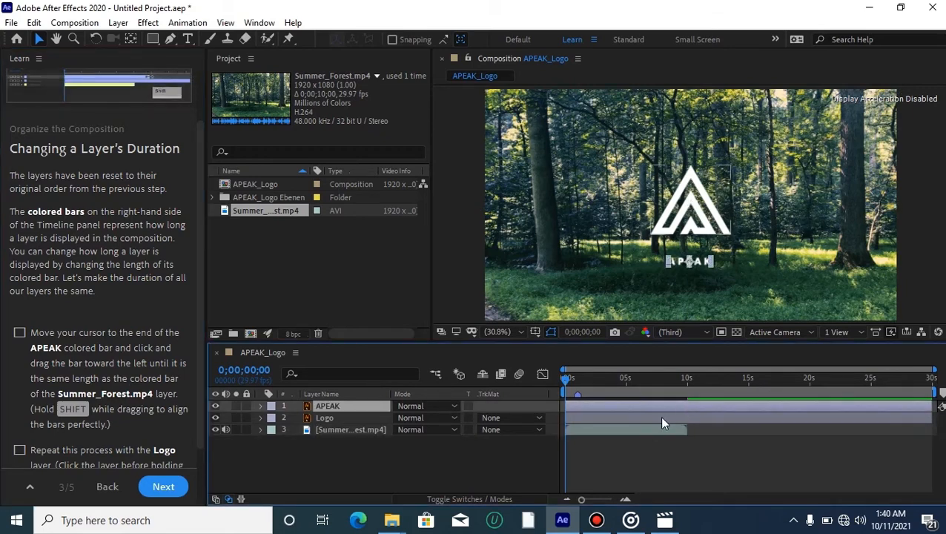
pyautogui.click(643, 428)
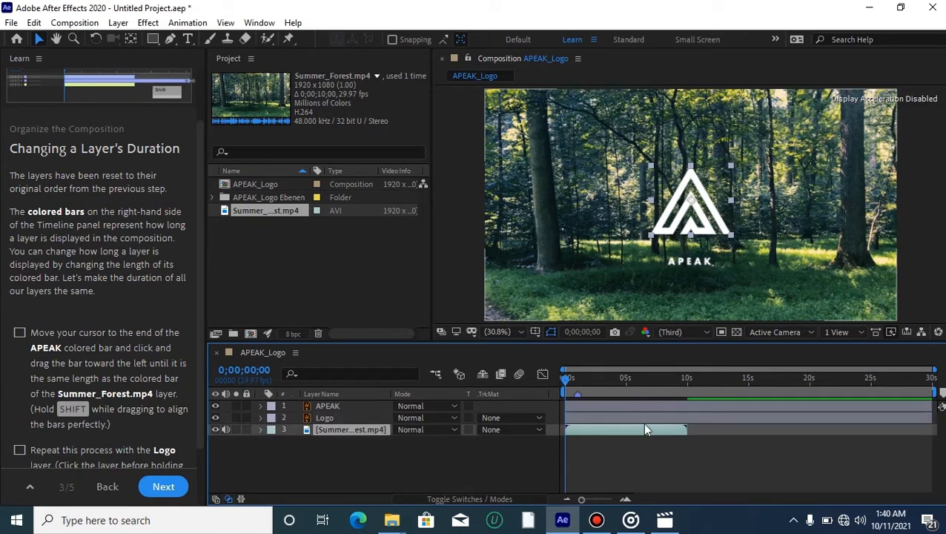
pyautogui.click(645, 406)
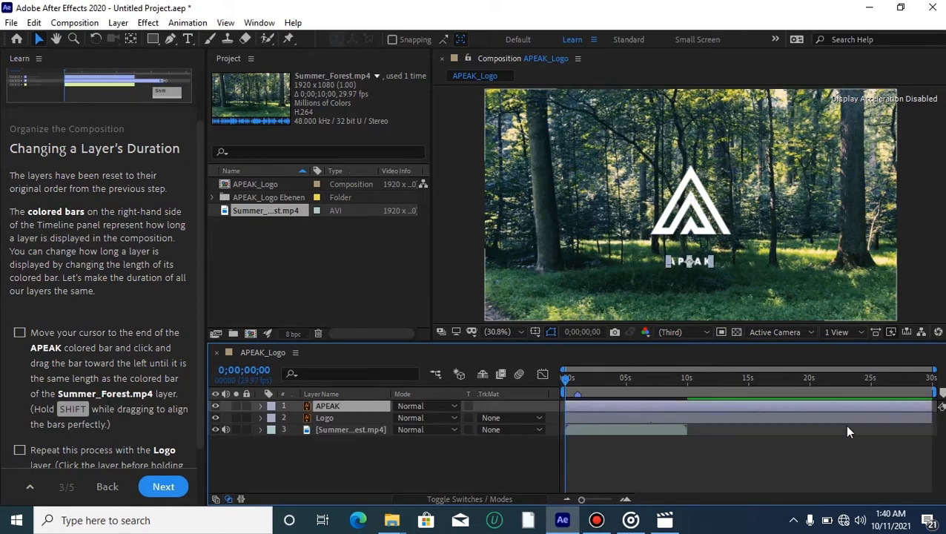
pyautogui.doubleClick(930, 408)
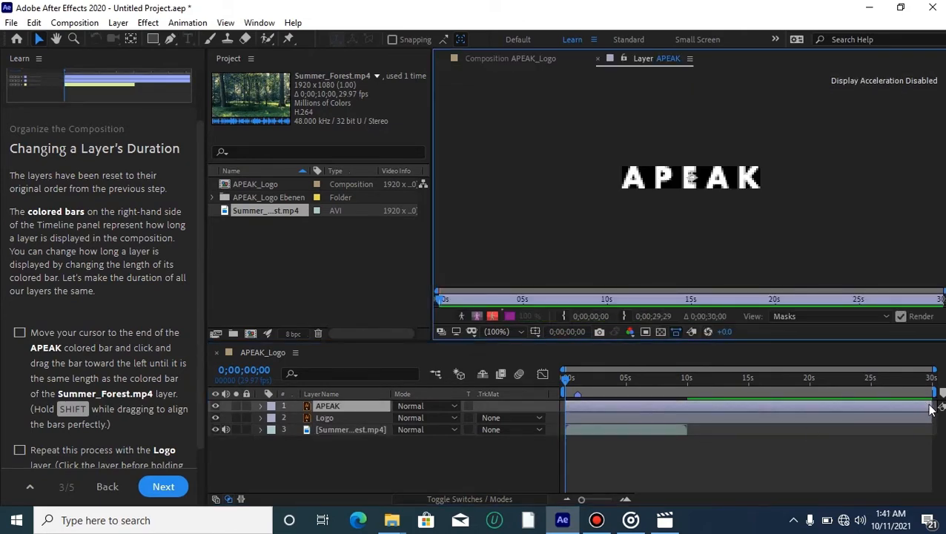
pyautogui.click(506, 59)
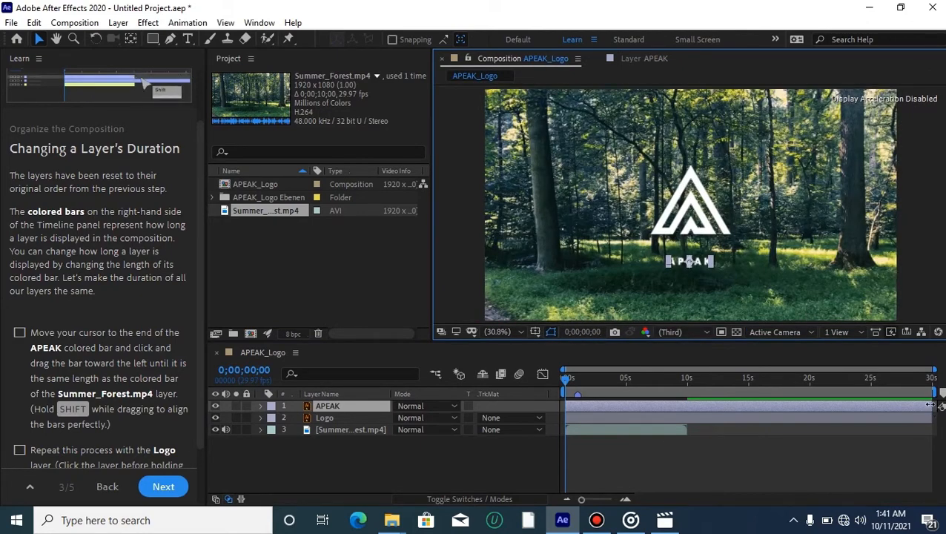
pyautogui.moveTo(932, 404); pyautogui.dragTo(788, 406)
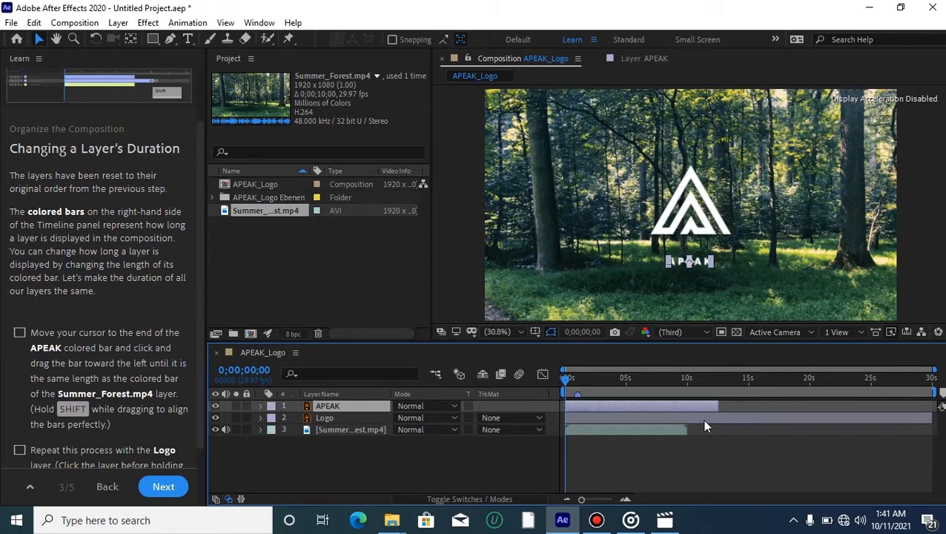
# Step: Trim the end of the Logo layer to match Summer_Forest.mp4 at about 10 s and move the playhead to 0;00;06;16
pyautogui.click(896, 417)
pyautogui.moveTo(930, 418); pyautogui.dragTo(686, 417)
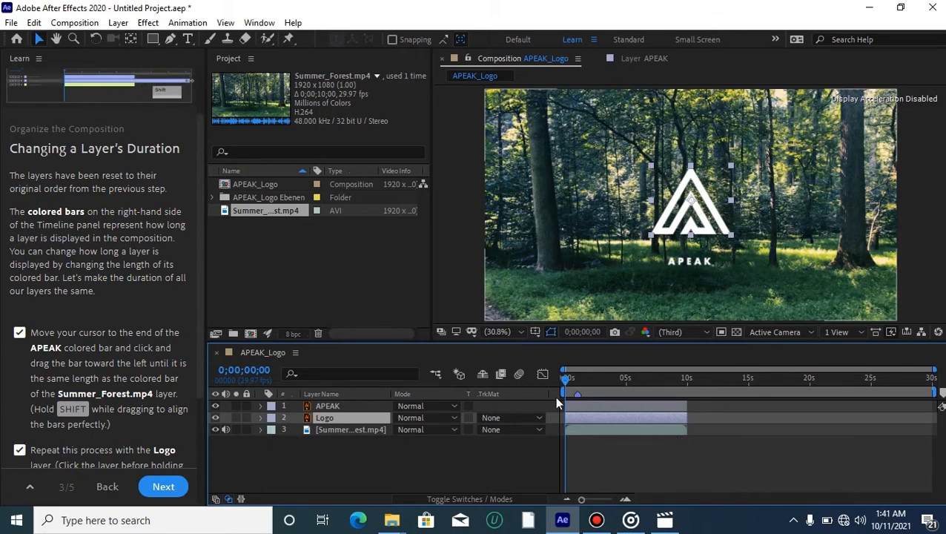
pyautogui.click(644, 379)
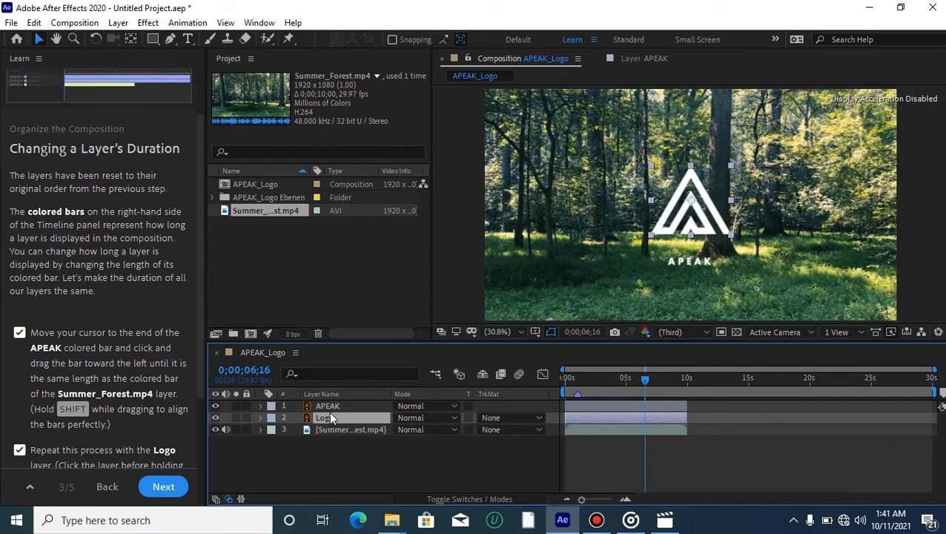
# Step: Scrub the playhead back and forth across the layers' common end at about 10 s and return it to the composition's start
pyautogui.click(346, 407)
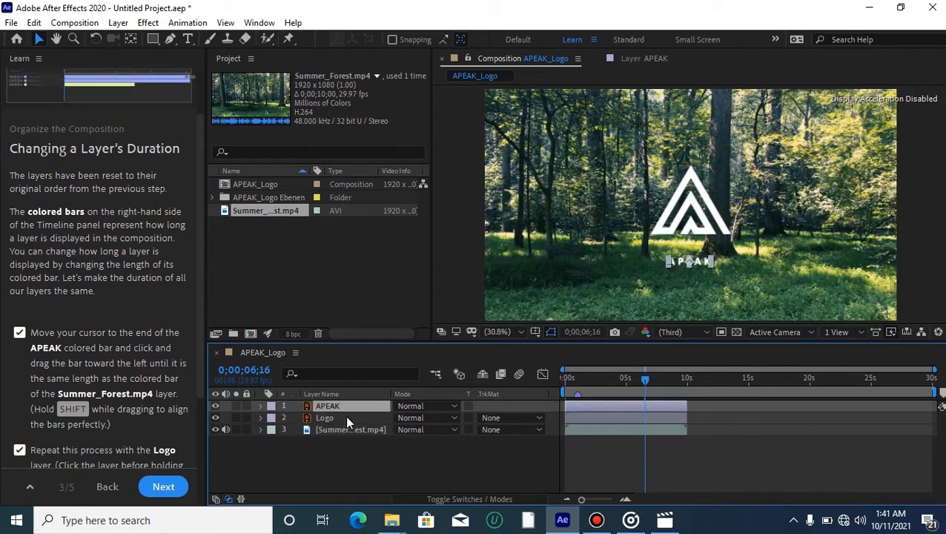
pyautogui.click(667, 379)
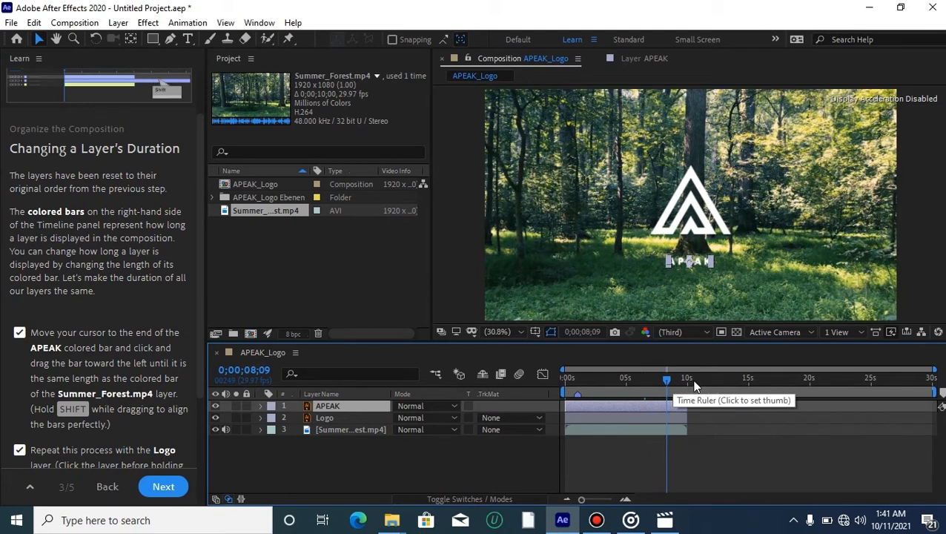
pyautogui.click(695, 379)
pyautogui.moveTo(699, 377); pyautogui.dragTo(625, 383)
pyautogui.click(699, 378)
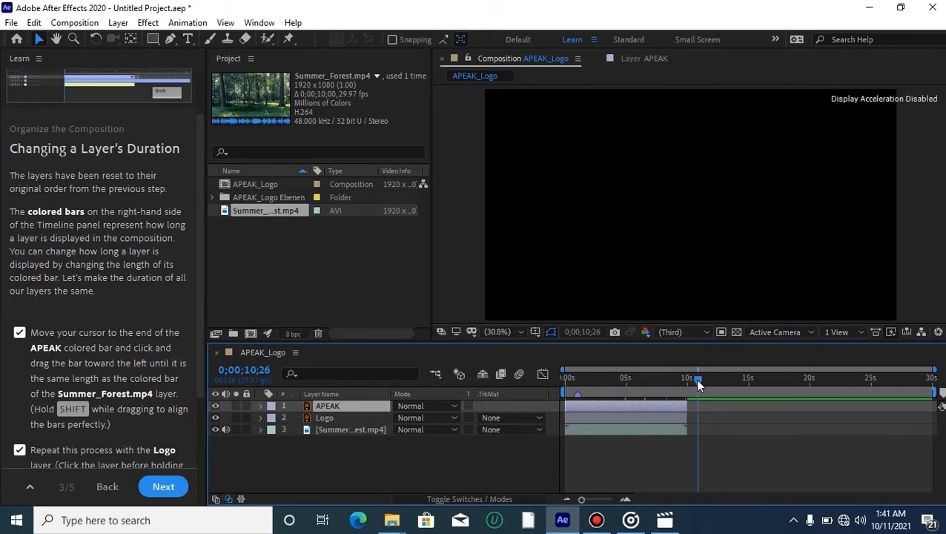
pyautogui.moveTo(695, 379); pyautogui.dragTo(638, 380)
pyautogui.press('Home')
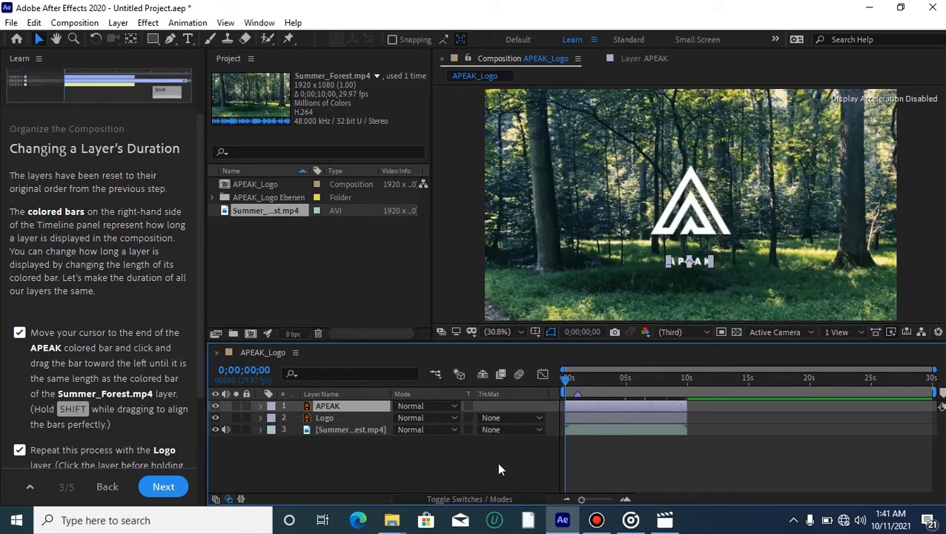
# Step: Continue to the Changing When a Layer Appears lesson and trim the start of the APEAK layer to the one-second marker
pyautogui.click(159, 487)
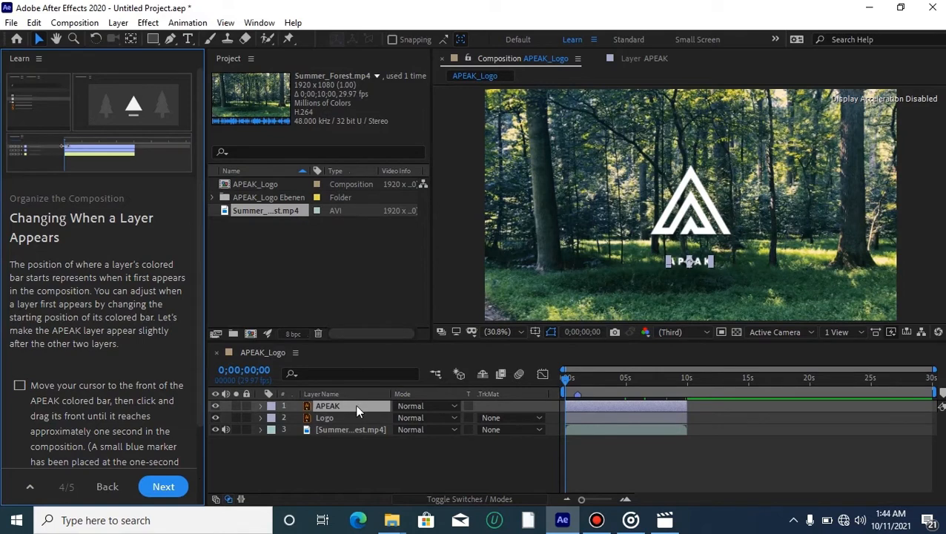
pyautogui.scroll(-2, 174, 416)
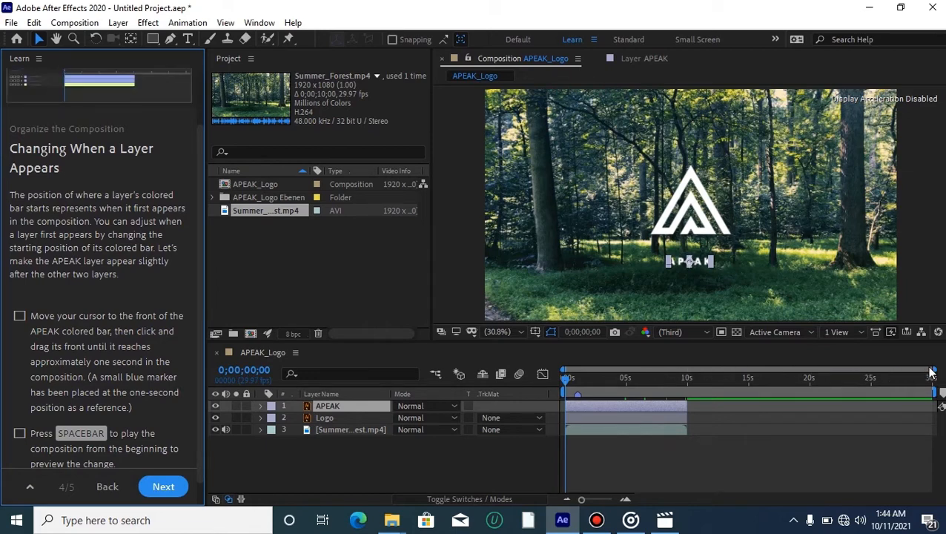
pyautogui.moveTo(931, 372); pyautogui.dragTo(646, 361)
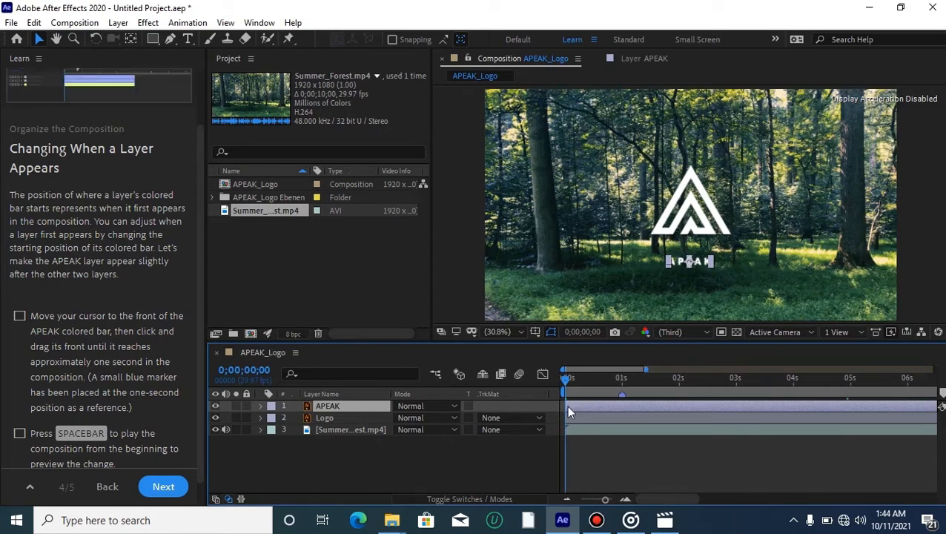
pyautogui.moveTo(567, 405); pyautogui.dragTo(621, 406)
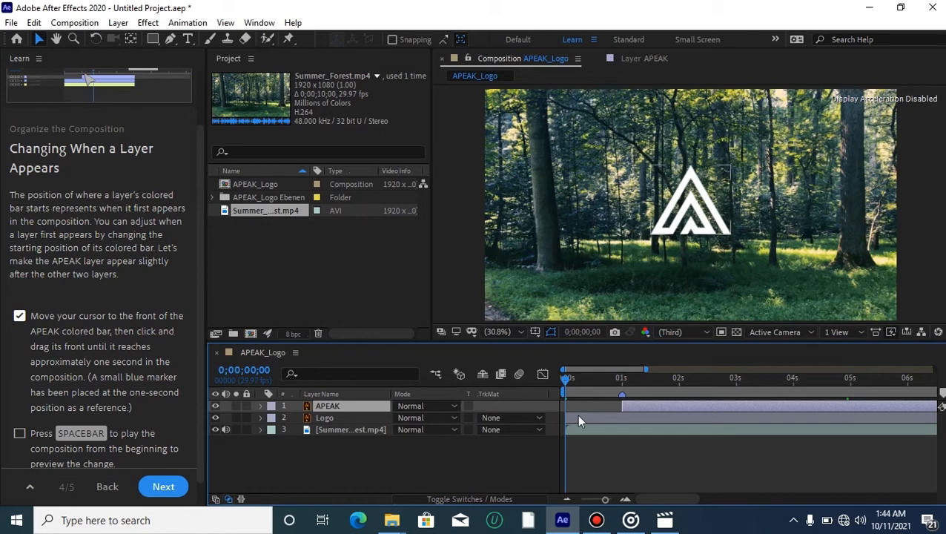
# Step: Deselect the layers and play the composition from the beginning to preview the delayed appearance of the APEAK text
pyautogui.click(600, 416)
pyautogui.click(596, 428)
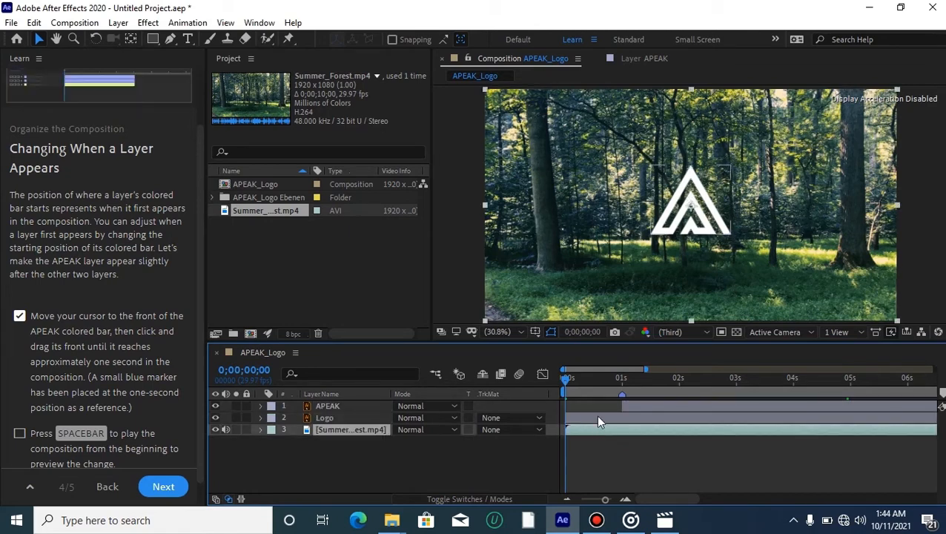
pyautogui.click(597, 417)
pyautogui.click(598, 404)
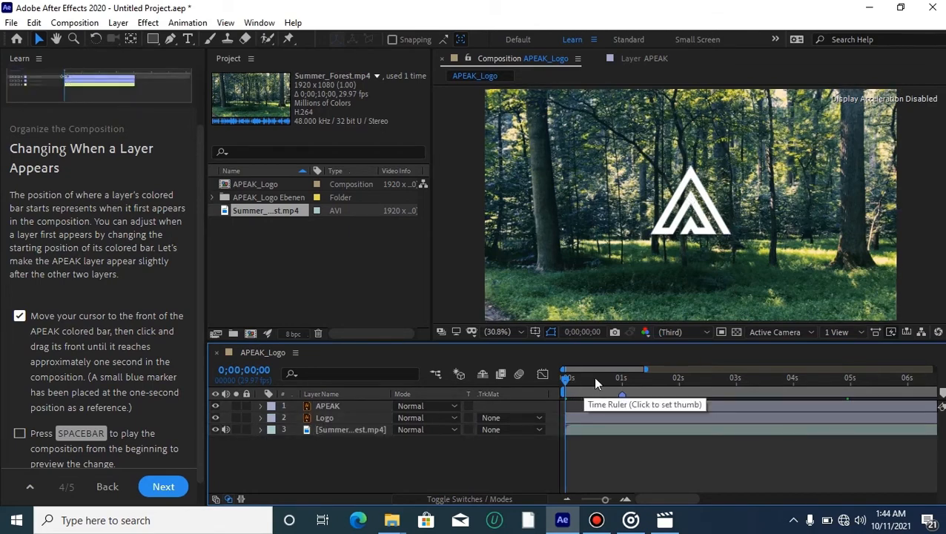
pyautogui.press('space')
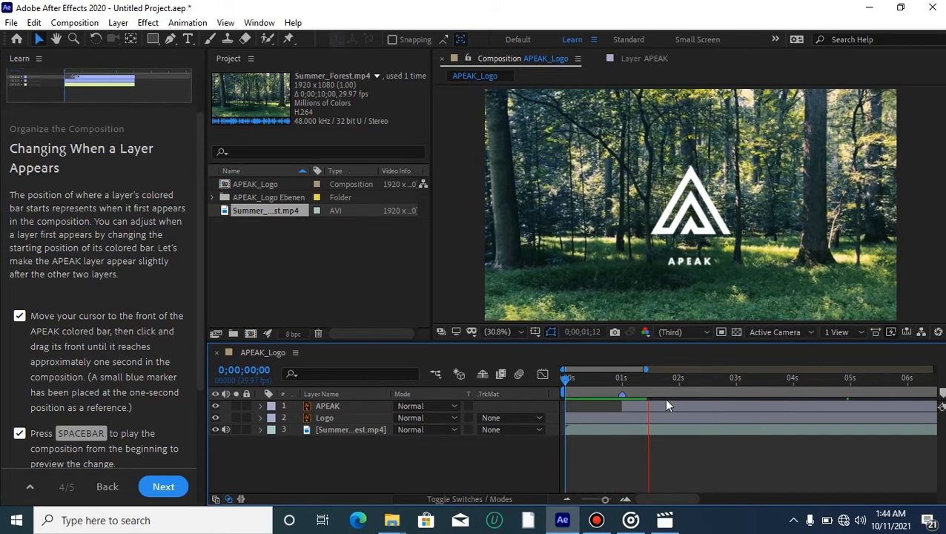
pyautogui.press('space')
# Step: Preview the end of the layers by playing the composition from 0;00;09;08 past the 10 s mark
pyautogui.moveTo(646, 370); pyautogui.dragTo(764, 371)
pyautogui.click(777, 380)
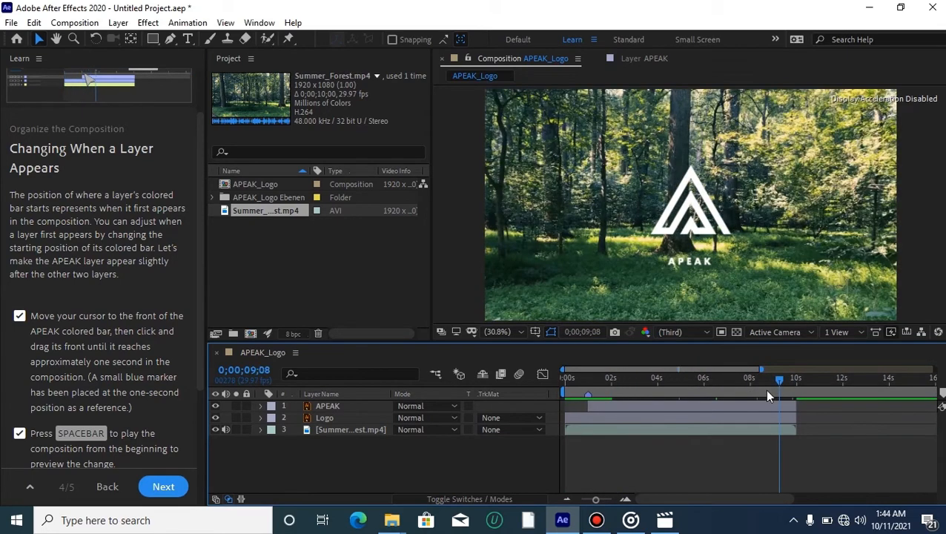
pyautogui.press('space')
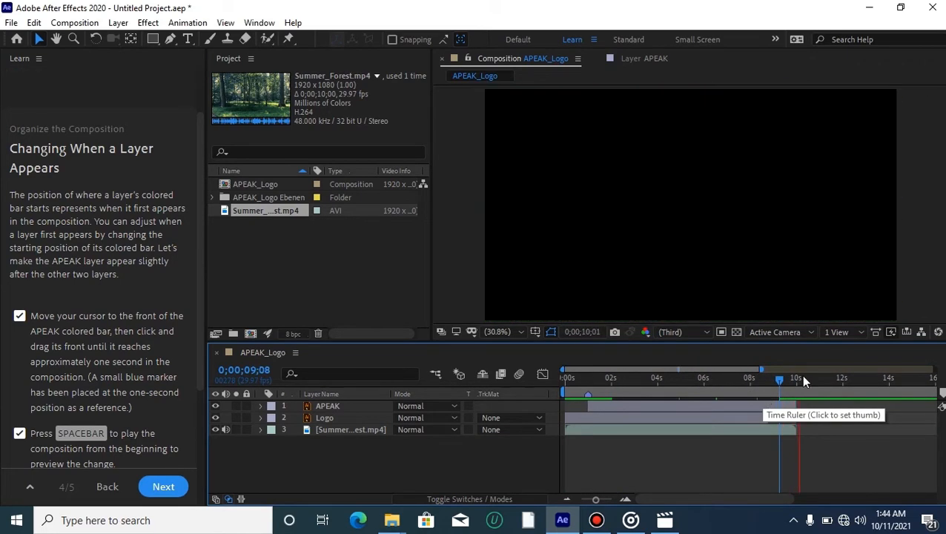
pyautogui.press('space')
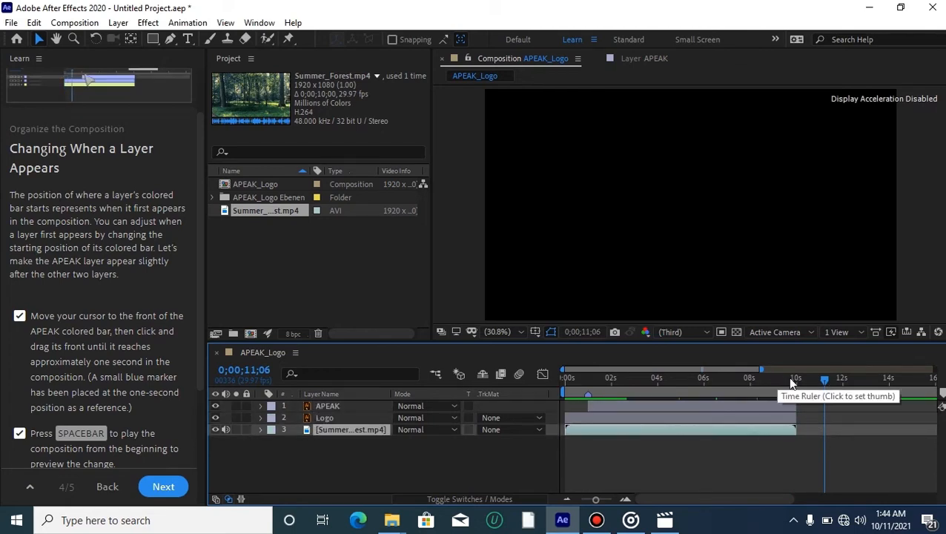
# Step: Return the playhead to the composition's start and replay the opening seconds to review when the APEAK text appears
pyautogui.moveTo(825, 379); pyautogui.dragTo(462, 385)
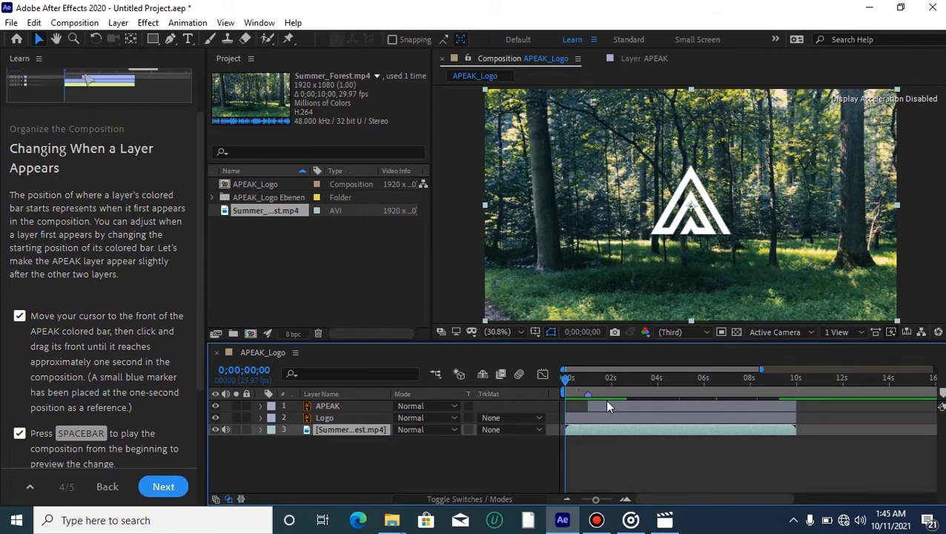
pyautogui.press('space')
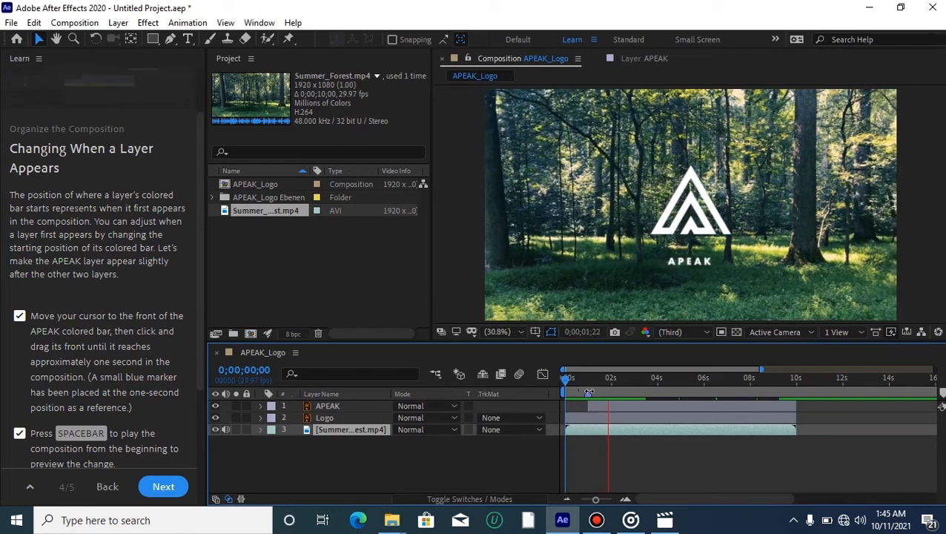
pyautogui.click(633, 380)
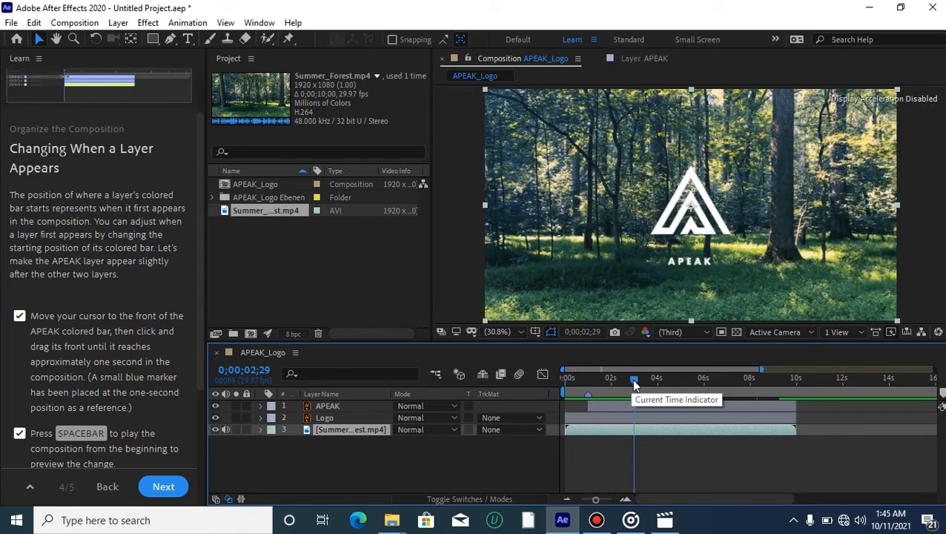
pyautogui.moveTo(606, 380); pyautogui.dragTo(522, 381)
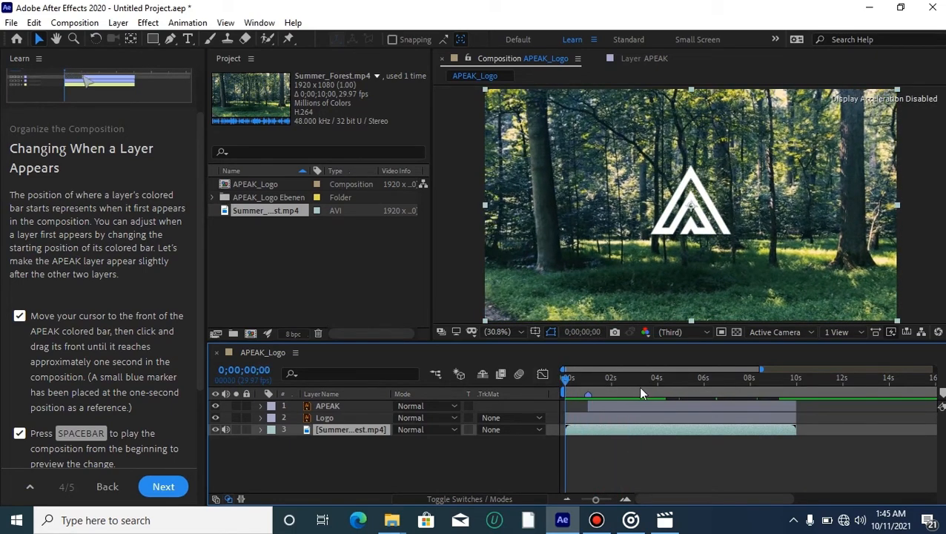
pyautogui.press('space')
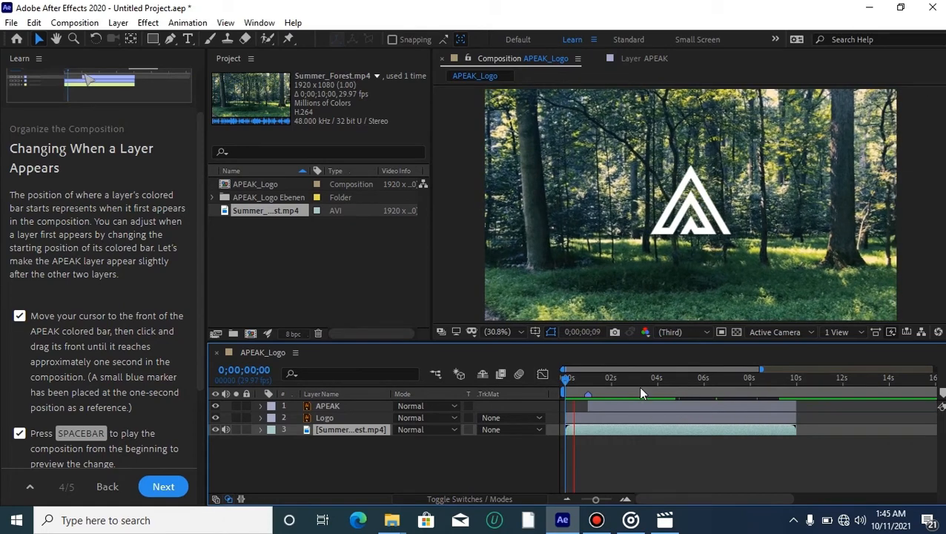
# Step: Finish the Organize the Composition tutorial and start the Animate Layers tutorial without saving the current project
pyautogui.click(165, 484)
pyautogui.click(164, 483)
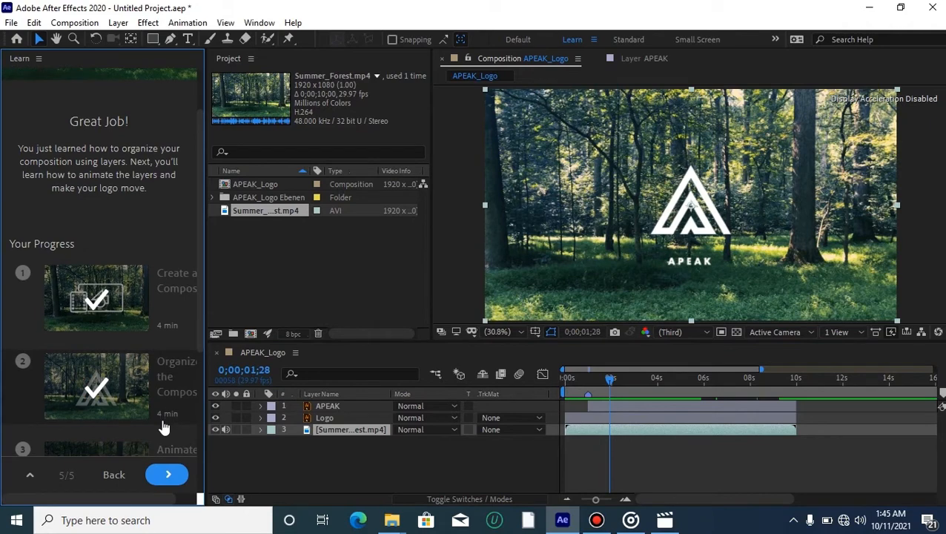
pyautogui.click(166, 474)
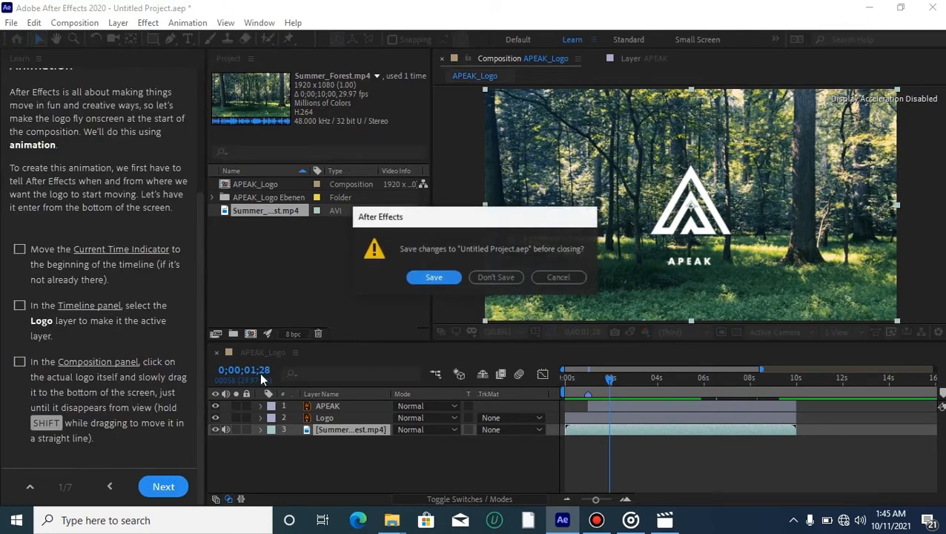
pyautogui.click(475, 278)
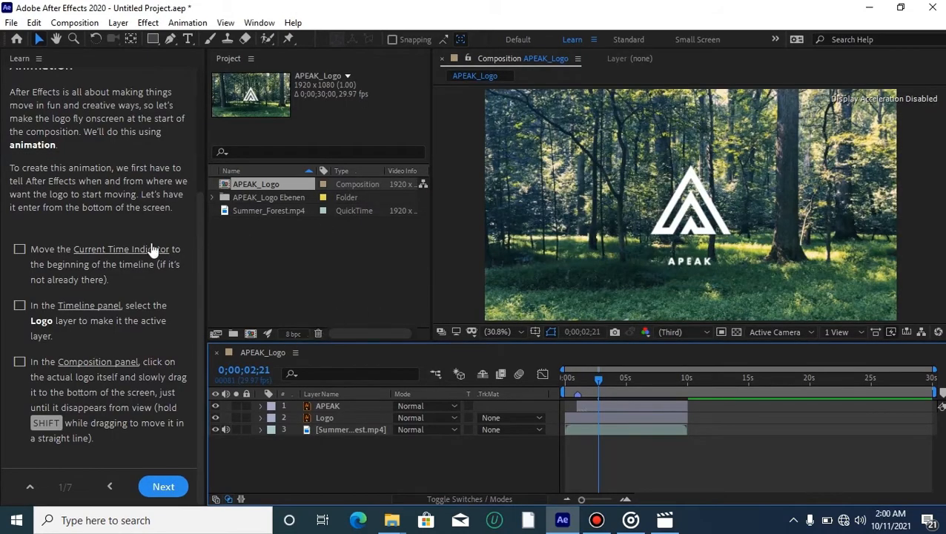
# Step: Following the Preparing Layers for Animation lesson, set the playhead to 0;00;00;00 and move the Logo layer straight down below the frame, to about y 1278
pyautogui.scroll(3, 147, 238)
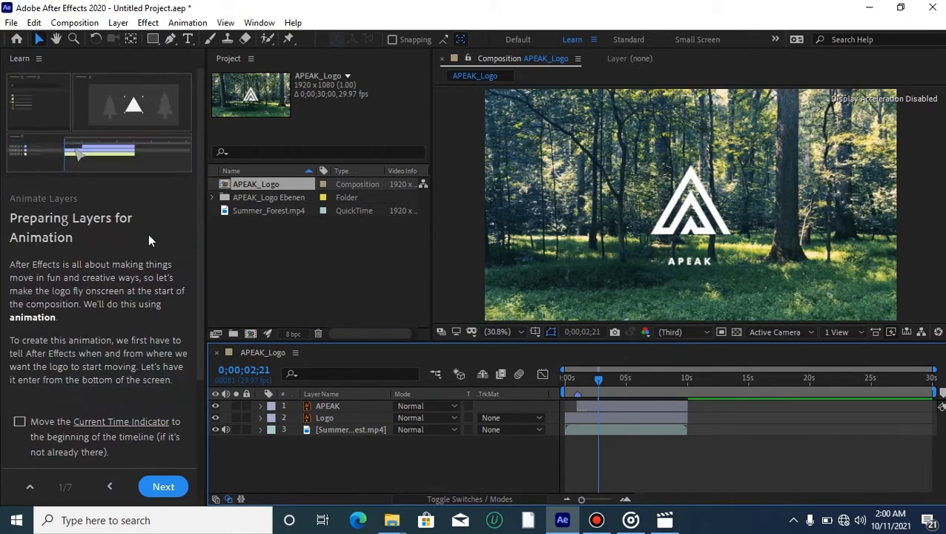
pyautogui.scroll(-2, 154, 219)
pyautogui.scroll(2, 121, 217)
pyautogui.scroll(-3, 123, 232)
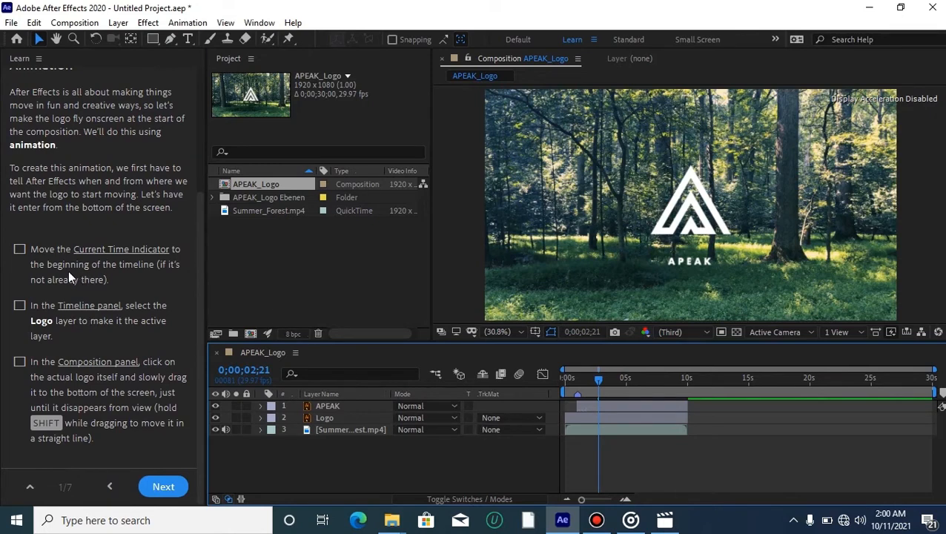
pyautogui.moveTo(599, 384); pyautogui.dragTo(567, 385)
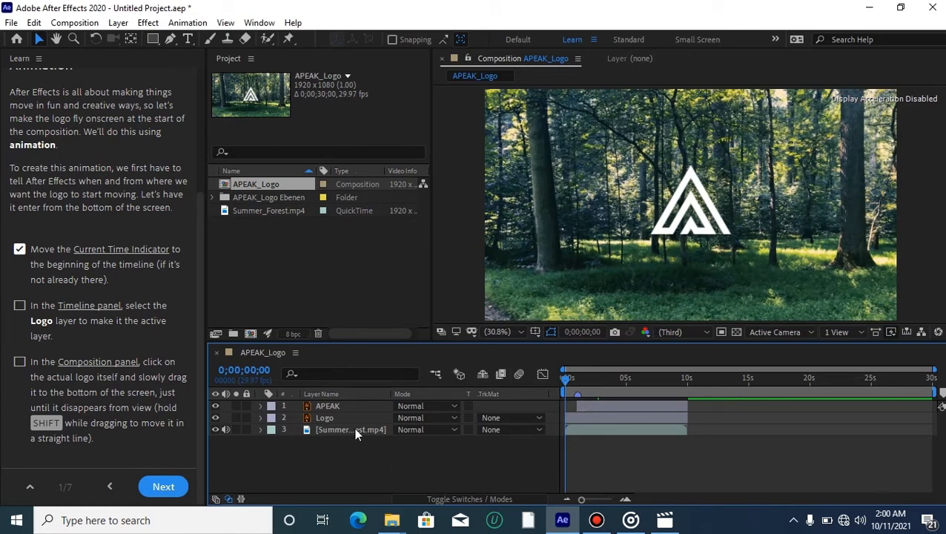
pyautogui.click(327, 417)
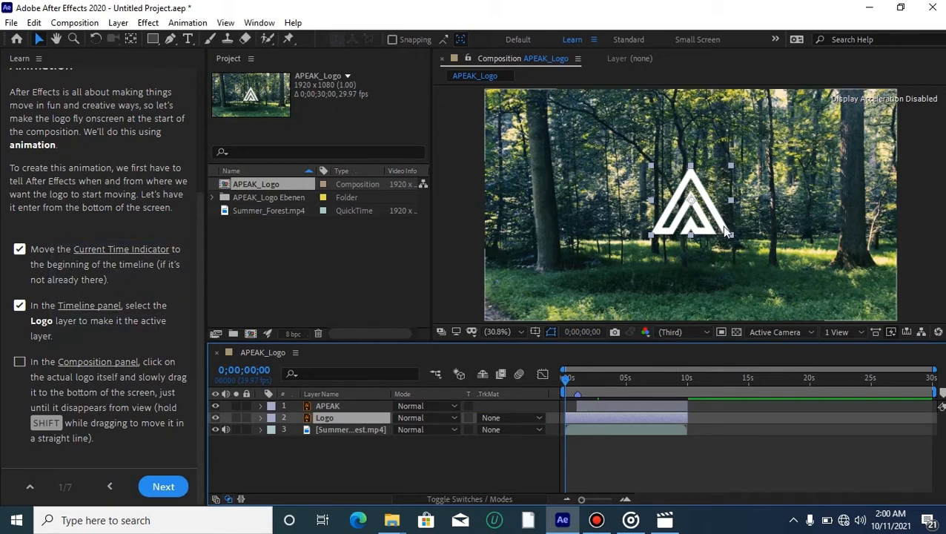
pyautogui.scroll(-2, 691, 216)
pyautogui.moveTo(698, 216); pyautogui.dragTo(692, 304)
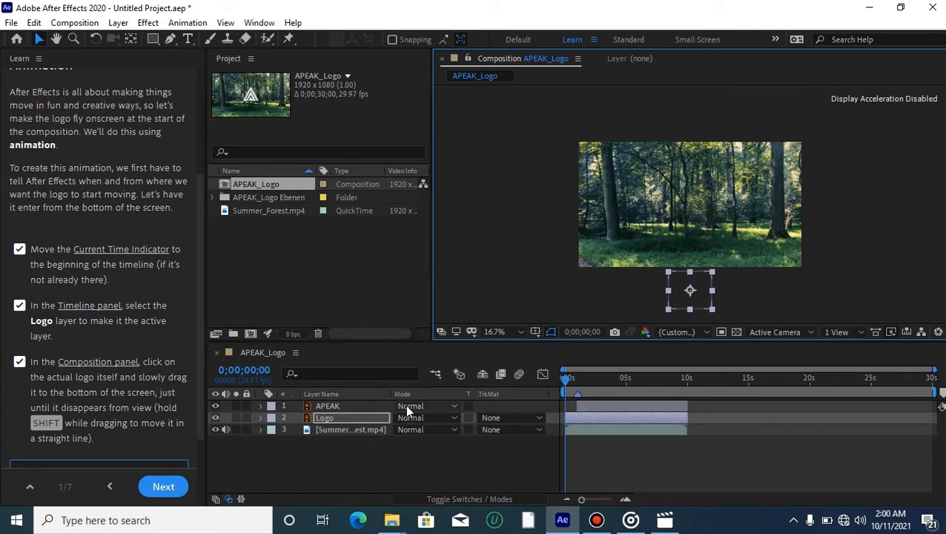
# Step: Continue to the Setting Keyframes lesson and add a Position keyframe to the Logo layer at 0;00;00;00
pyautogui.click(160, 487)
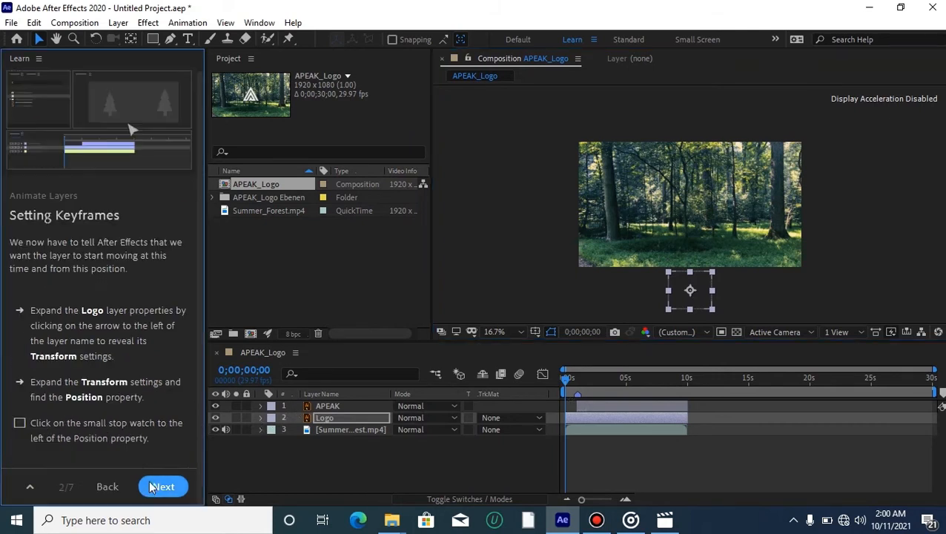
pyautogui.click(259, 419)
pyautogui.click(260, 418)
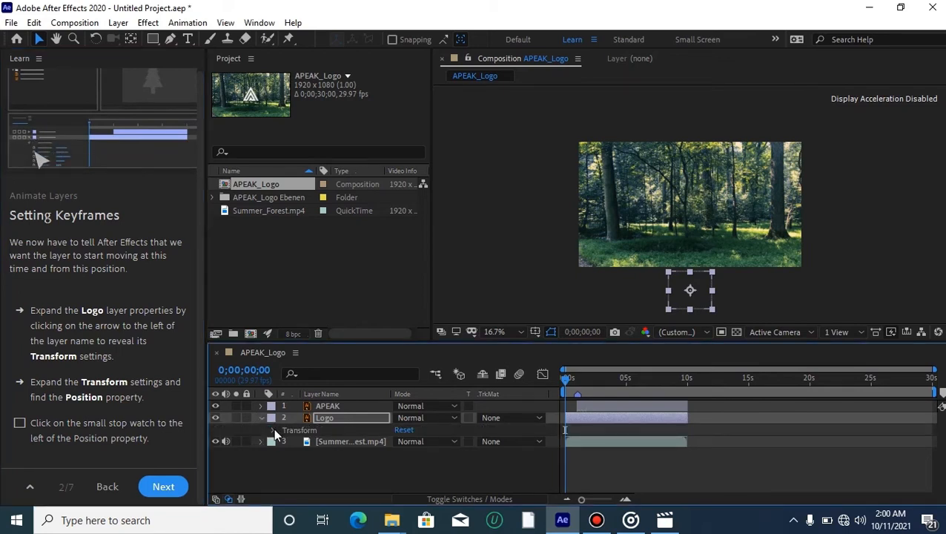
pyautogui.click(273, 430)
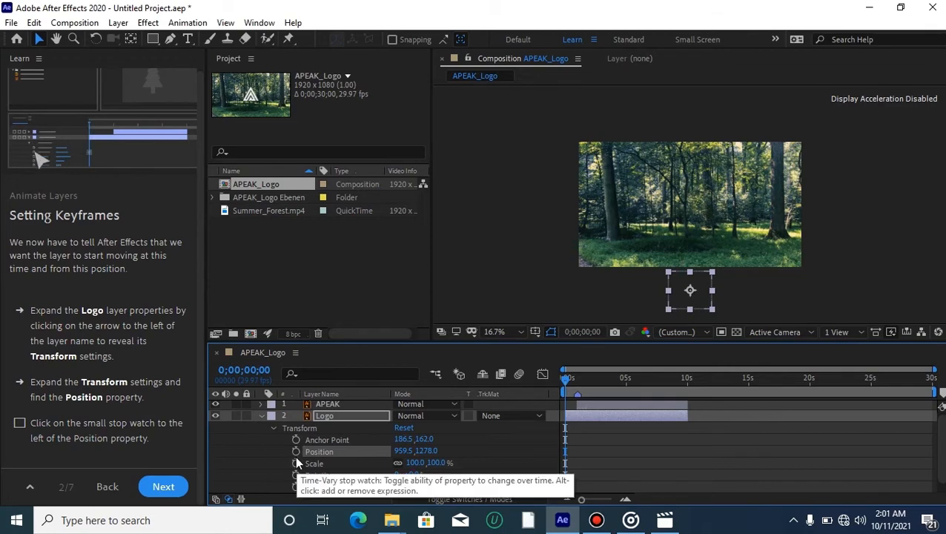
pyautogui.click(296, 452)
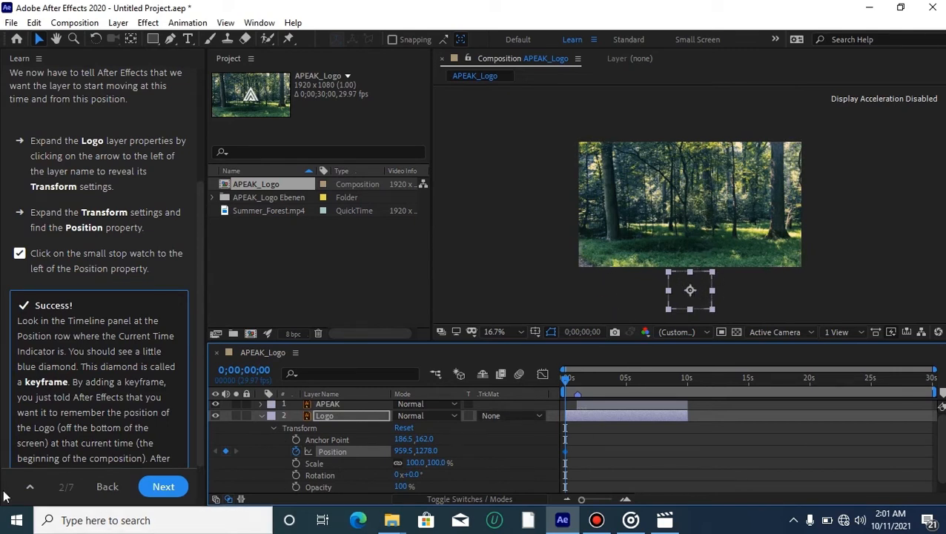
# Step: Continue to the next keyframe lesson and set the Logo layer's vertical position to 516 at 0;00;01;00
pyautogui.click(156, 486)
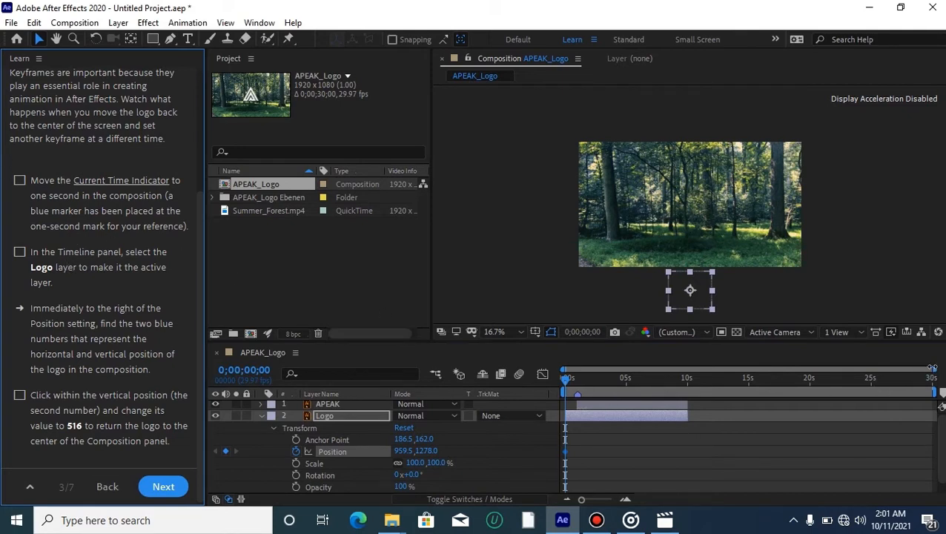
pyautogui.moveTo(926, 371); pyautogui.dragTo(641, 378)
pyautogui.click(625, 380)
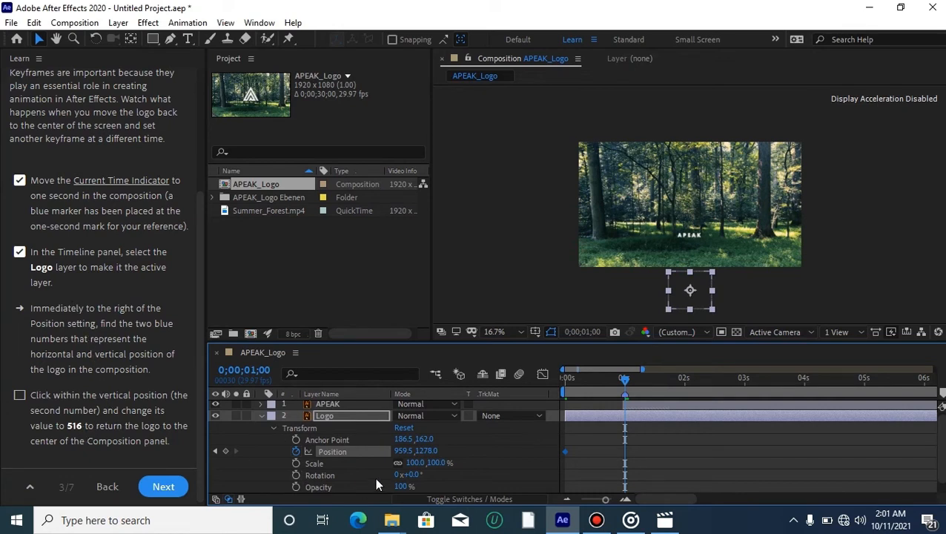
pyautogui.moveTo(429, 451); pyautogui.dragTo(213, 451)
pyautogui.click(421, 451)
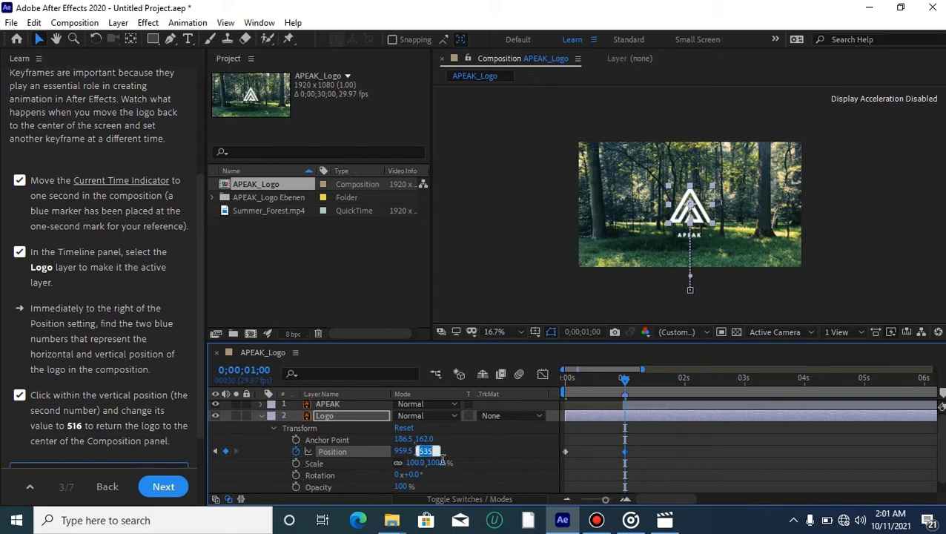
pyautogui.write('516')
pyautogui.press('Return')
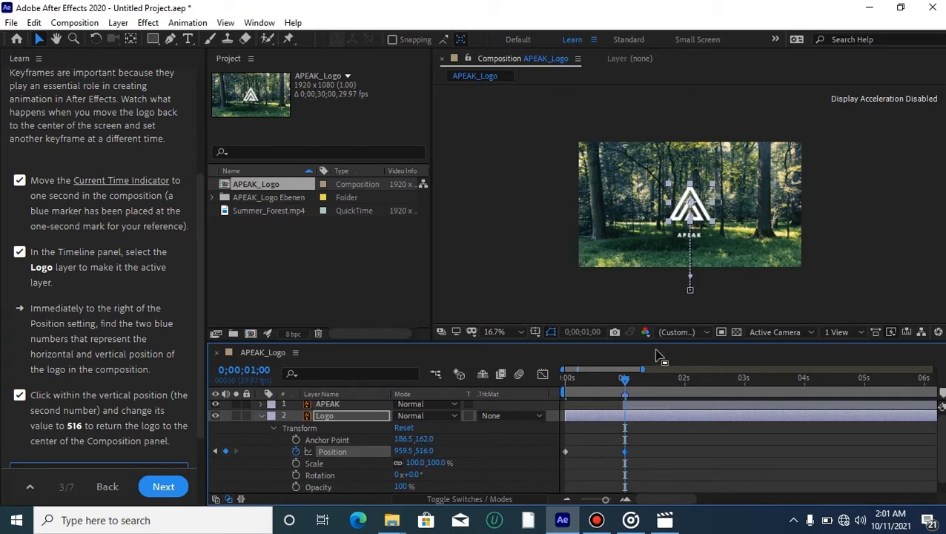
# Step: Play the Logo layer's animation from the start of the composition to check its movement into the frame
pyautogui.moveTo(622, 377); pyautogui.dragTo(522, 389)
pyautogui.press('space')
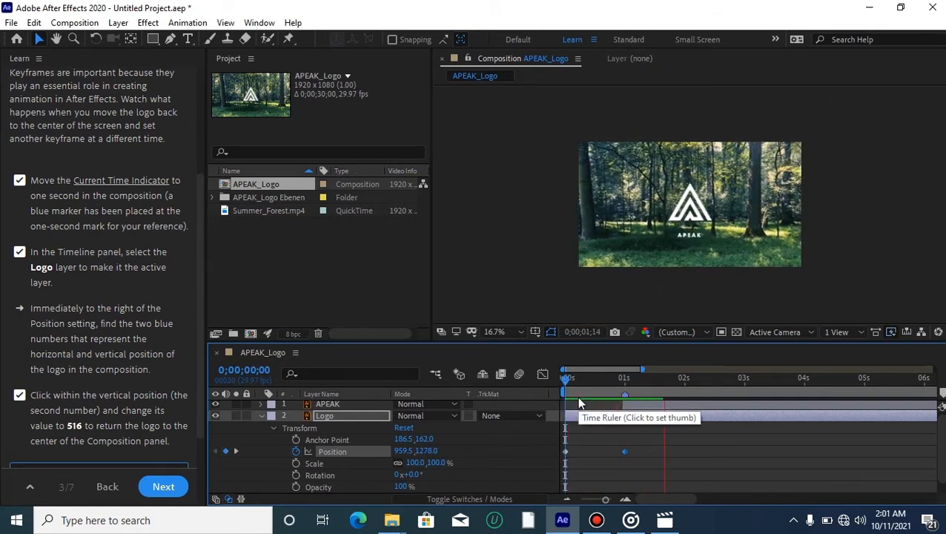
pyautogui.click(675, 381)
pyautogui.moveTo(674, 383); pyautogui.dragTo(528, 395)
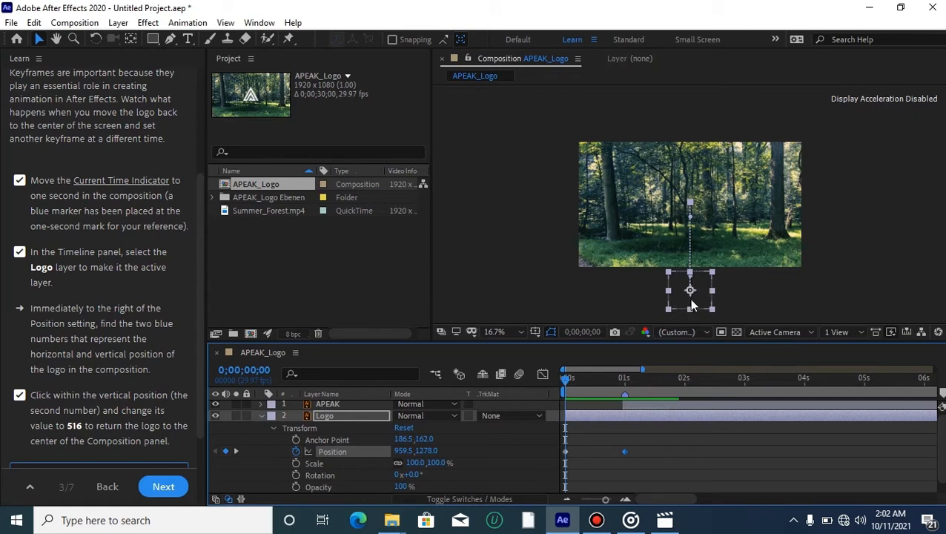
pyautogui.moveTo(576, 377); pyautogui.dragTo(521, 381)
pyautogui.press('space')
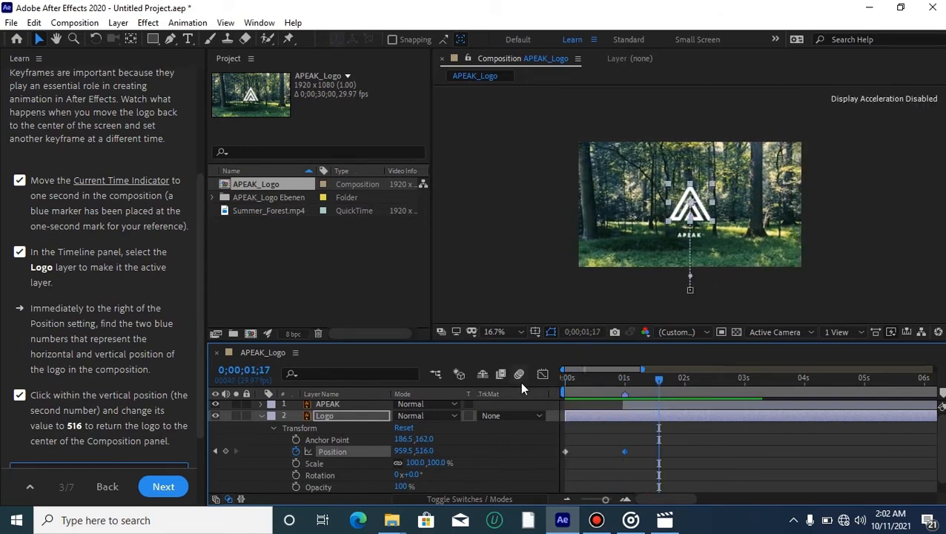
# Step: Continue to the Previewing the Animation lesson and play the composition from 0;00;00;00 to complete its task
pyautogui.click(164, 487)
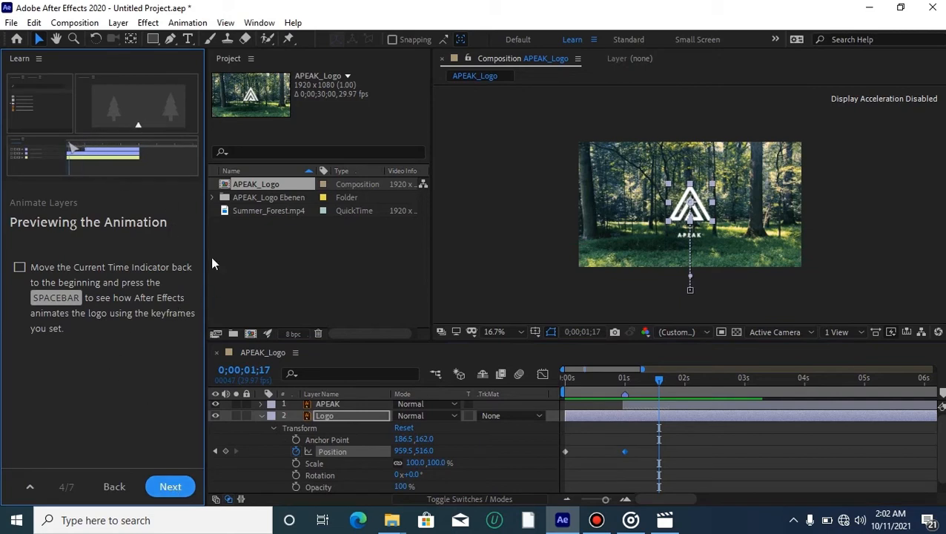
pyautogui.moveTo(660, 380); pyautogui.dragTo(536, 398)
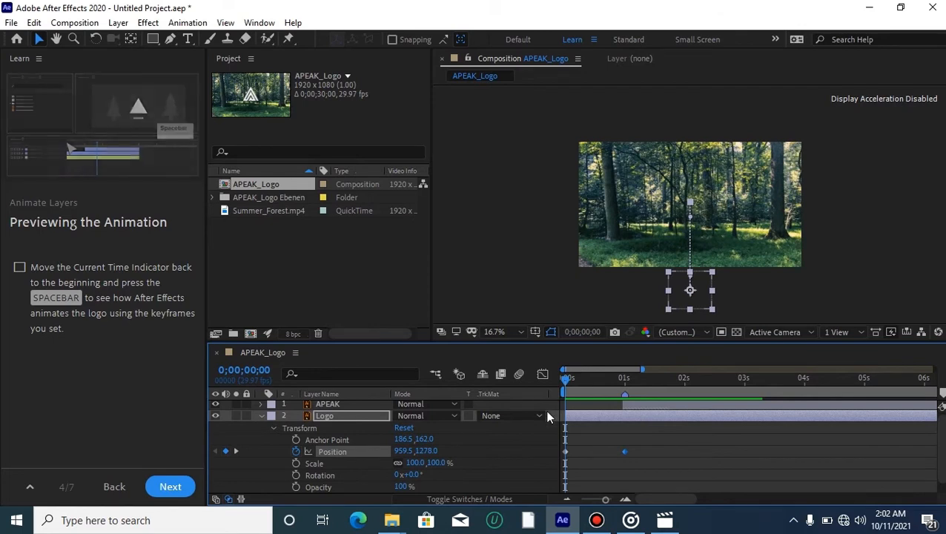
pyautogui.press('space')
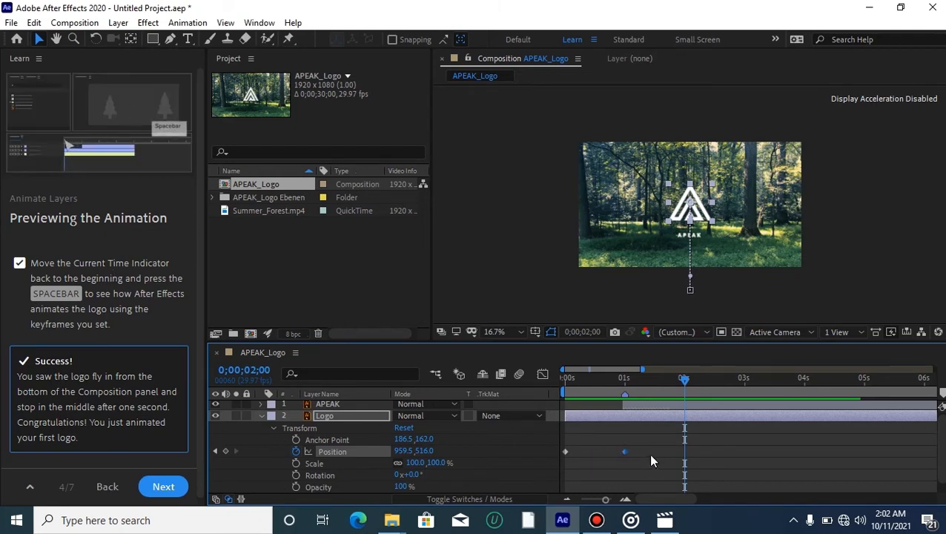
# Step: Select both Position keyframes of the Logo layer and apply Easy Ease to them, previewing the original motion first
pyautogui.click(565, 452)
pyautogui.click(626, 452)
pyautogui.moveTo(651, 452); pyautogui.dragTo(560, 435)
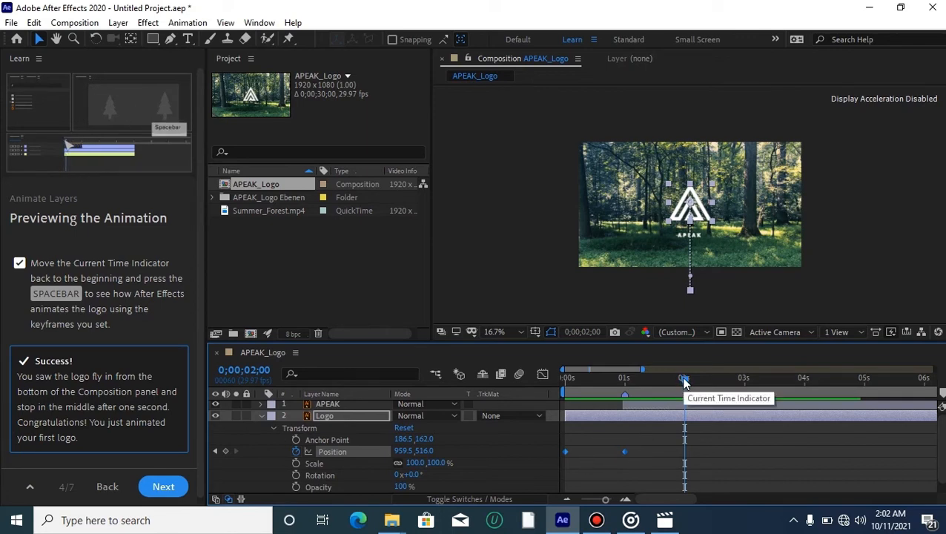
pyautogui.moveTo(684, 381); pyautogui.dragTo(567, 395)
pyautogui.press('space')
pyautogui.press('space')
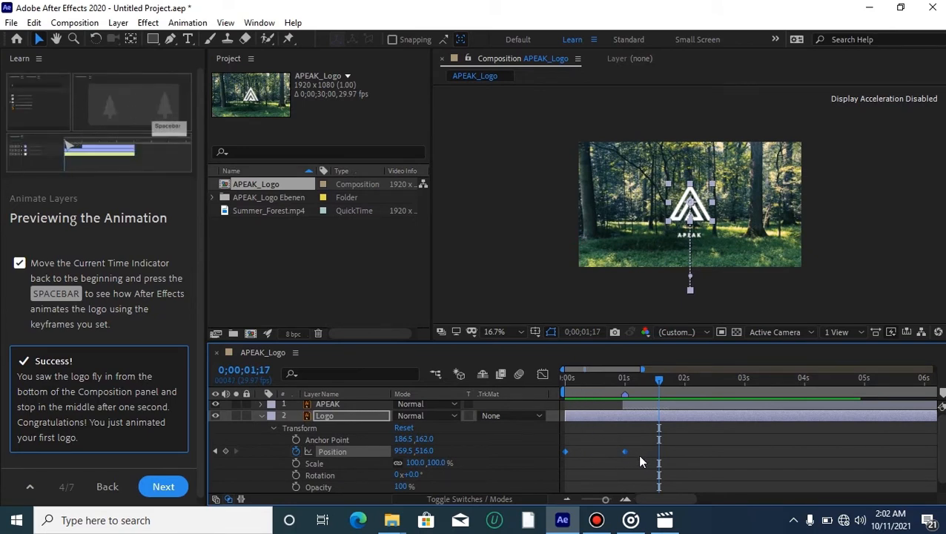
pyautogui.press('F9')
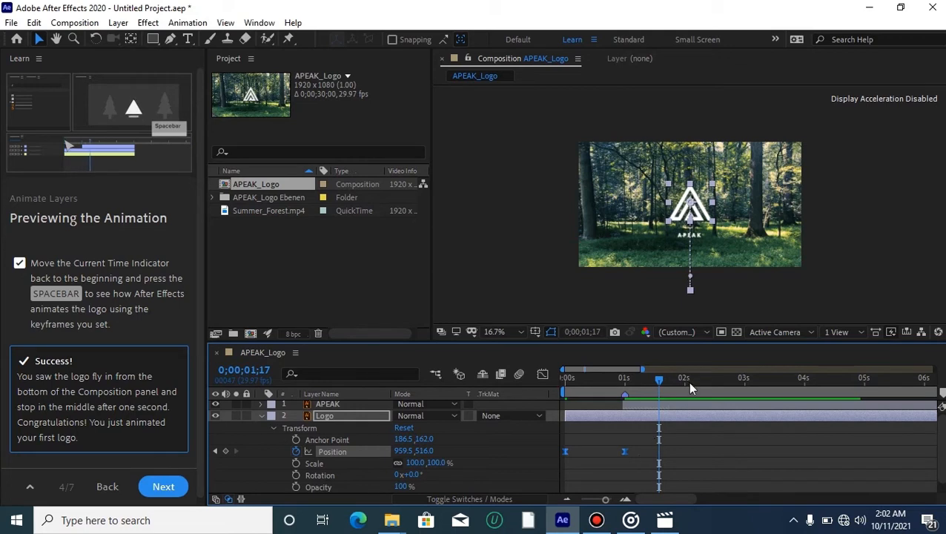
# Step: Play the eased logo animation from the beginning and return the playhead to 0;00;00;00
pyautogui.moveTo(659, 378); pyautogui.dragTo(565, 380)
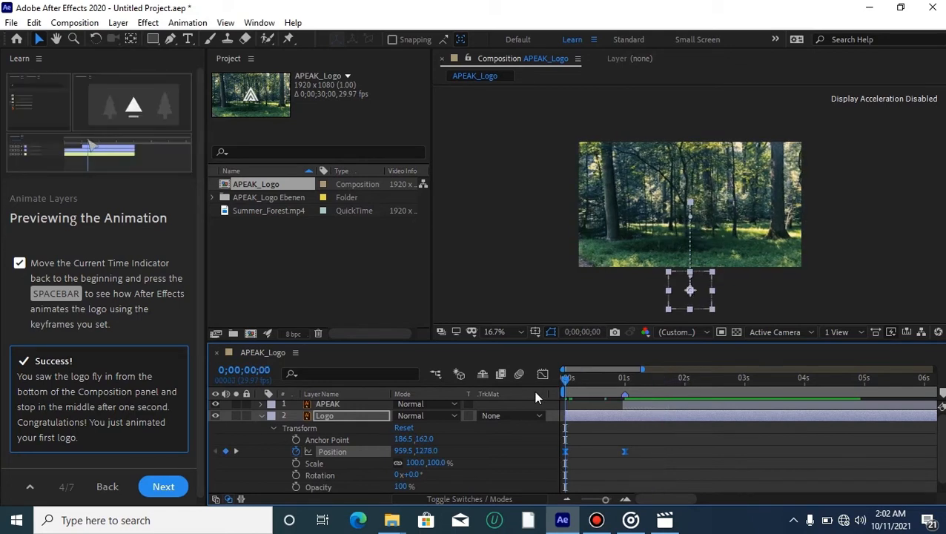
pyautogui.press('space')
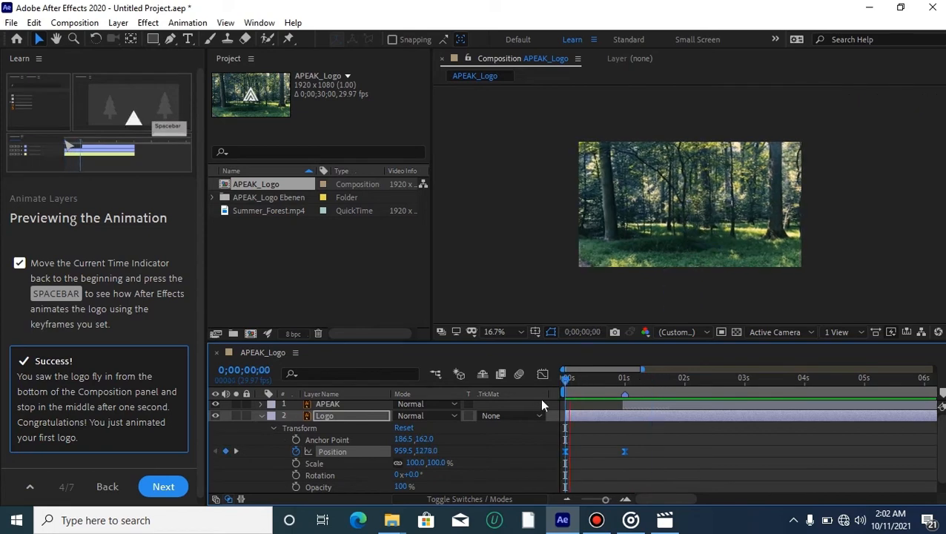
pyautogui.click(636, 453)
pyautogui.moveTo(656, 453); pyautogui.dragTo(554, 441)
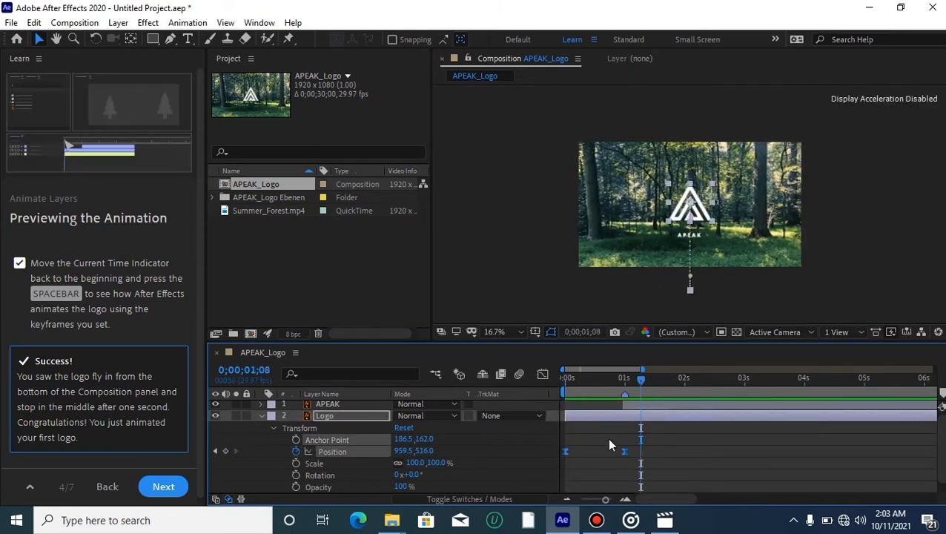
pyautogui.moveTo(638, 376); pyautogui.dragTo(554, 381)
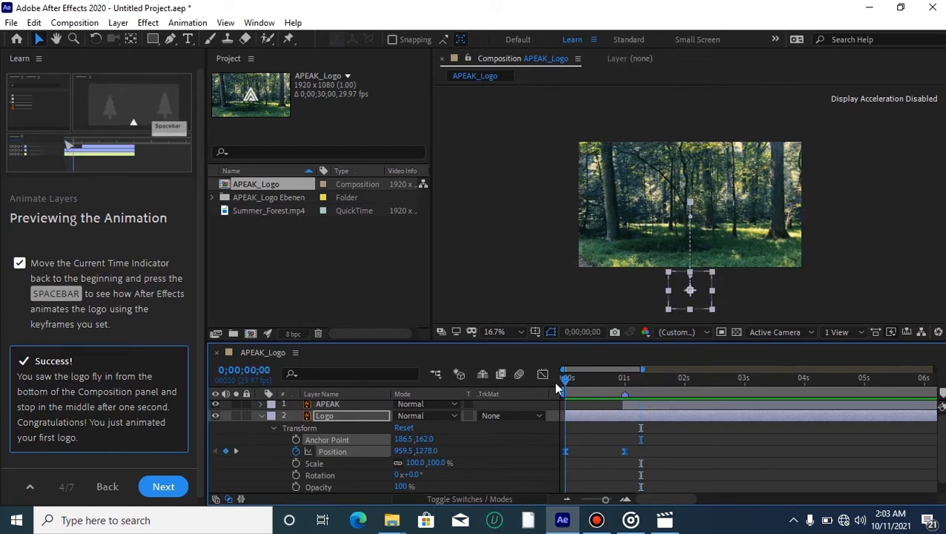
# Step: Continue past Animation Practice to the Challenge lesson, collapse the Logo layer's properties and select the APEAK layer
pyautogui.click(164, 486)
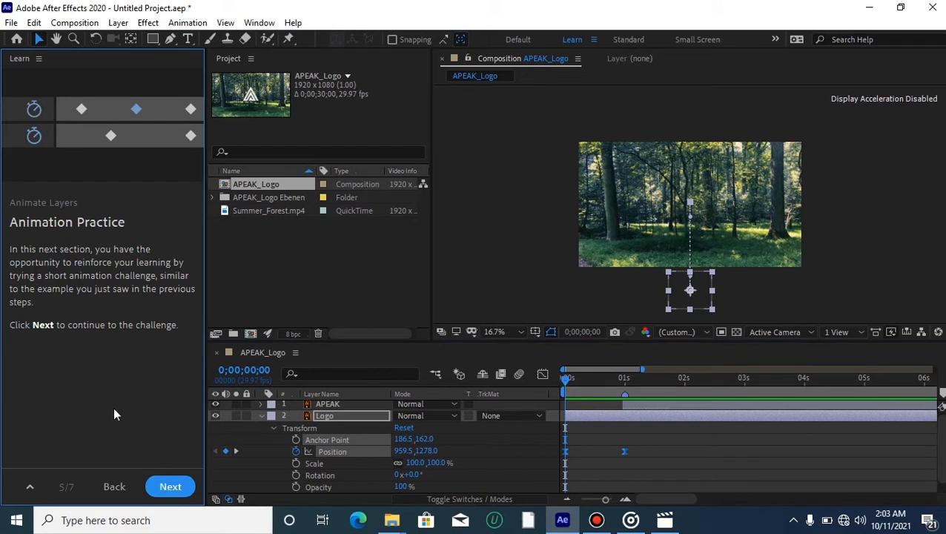
pyautogui.click(172, 487)
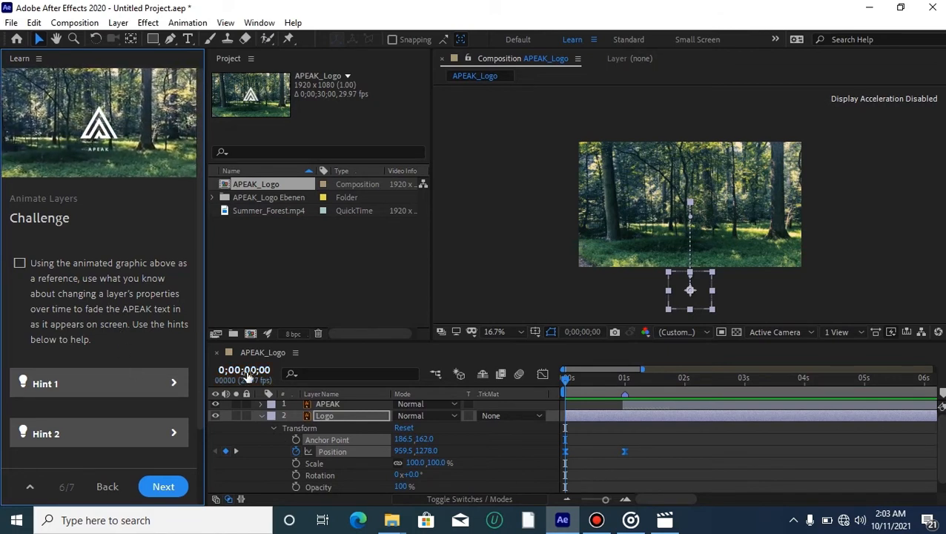
pyautogui.click(337, 417)
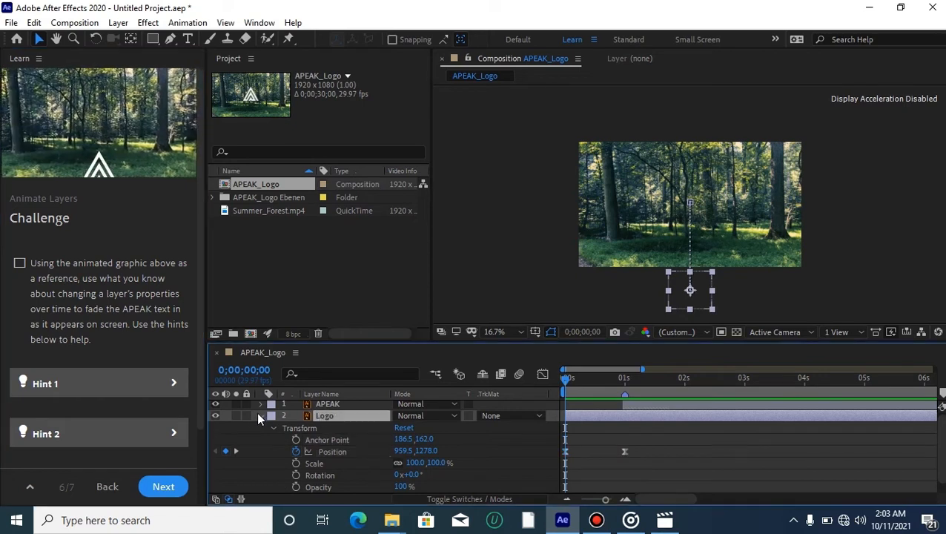
pyautogui.click(261, 415)
pyautogui.click(327, 407)
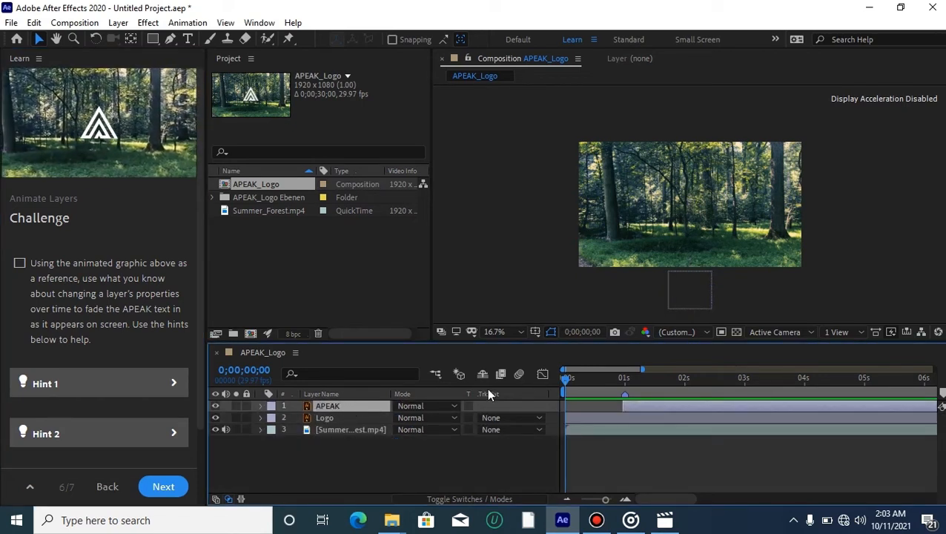
# Step: Preview the composition from the start to check when the APEAK text appears
pyautogui.press('space')
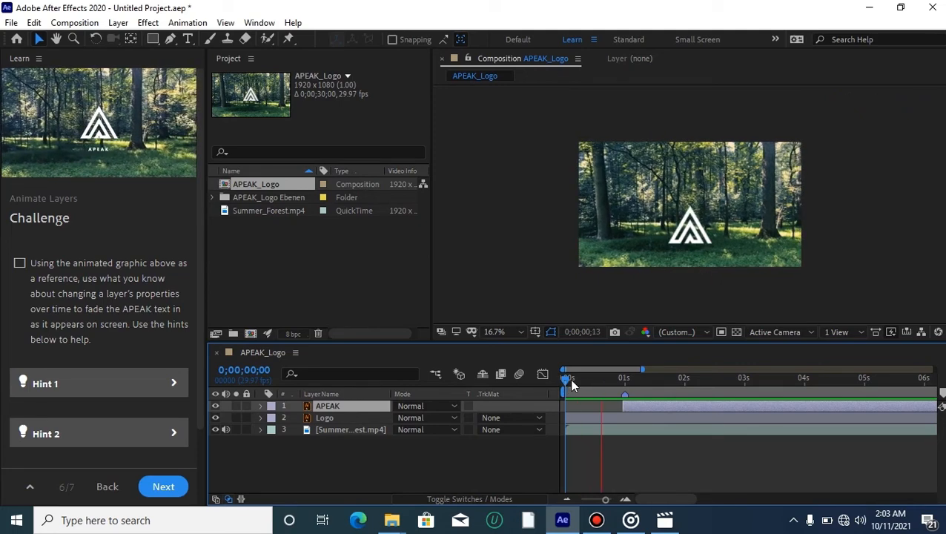
pyautogui.click(593, 379)
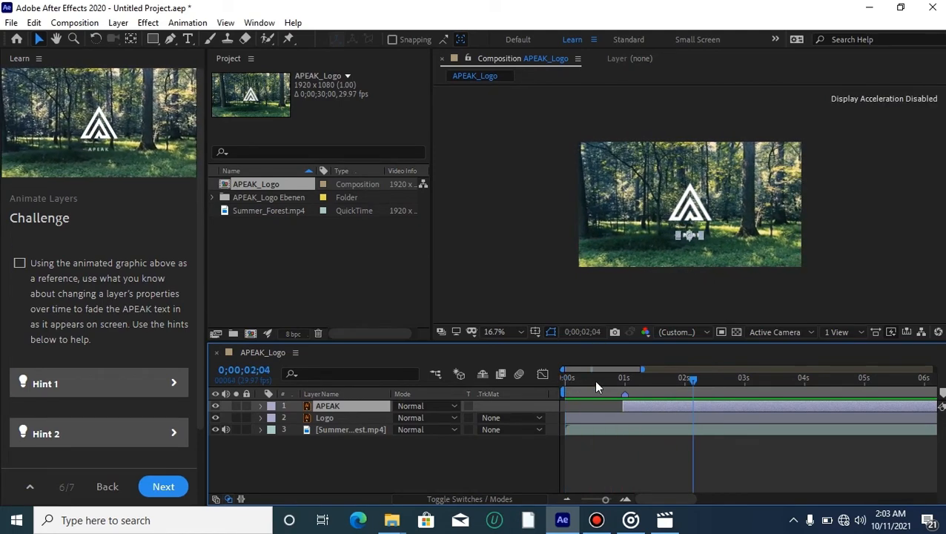
pyautogui.click(565, 378)
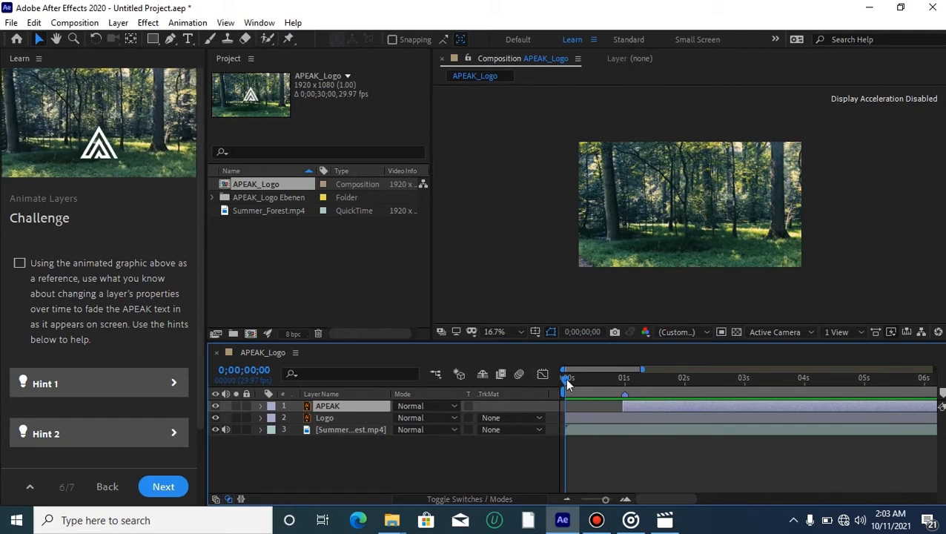
pyautogui.press('space')
pyautogui.press('space')
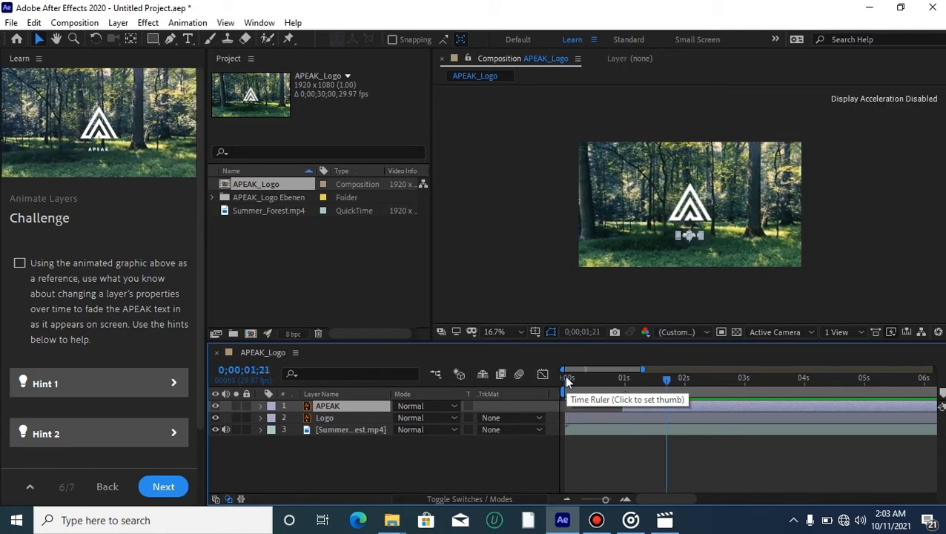
# Step: Add an Opacity keyframe to the APEAK layer at 0;00;01;00 and set its opacity to 0%
pyautogui.moveTo(666, 384); pyautogui.dragTo(622, 380)
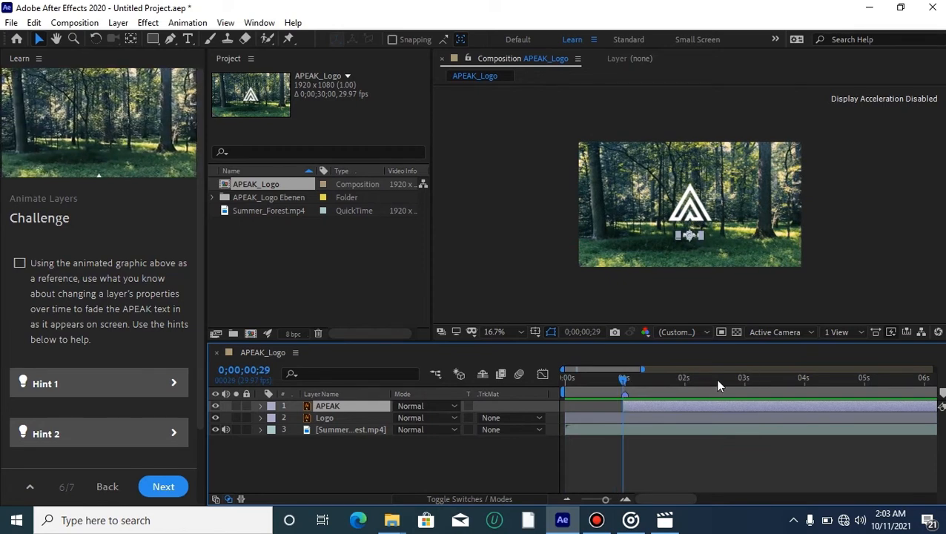
pyautogui.moveTo(643, 369); pyautogui.dragTo(605, 368)
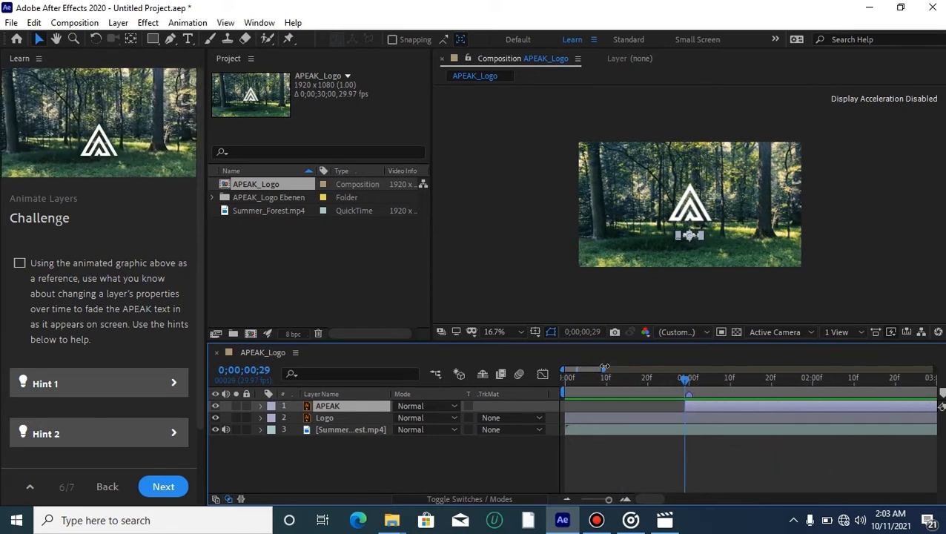
pyautogui.click(687, 380)
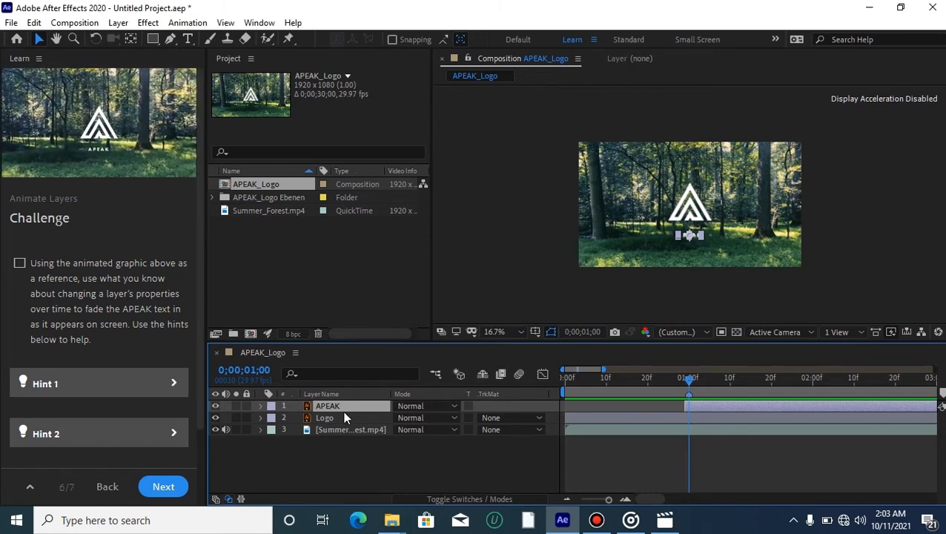
pyautogui.click(259, 406)
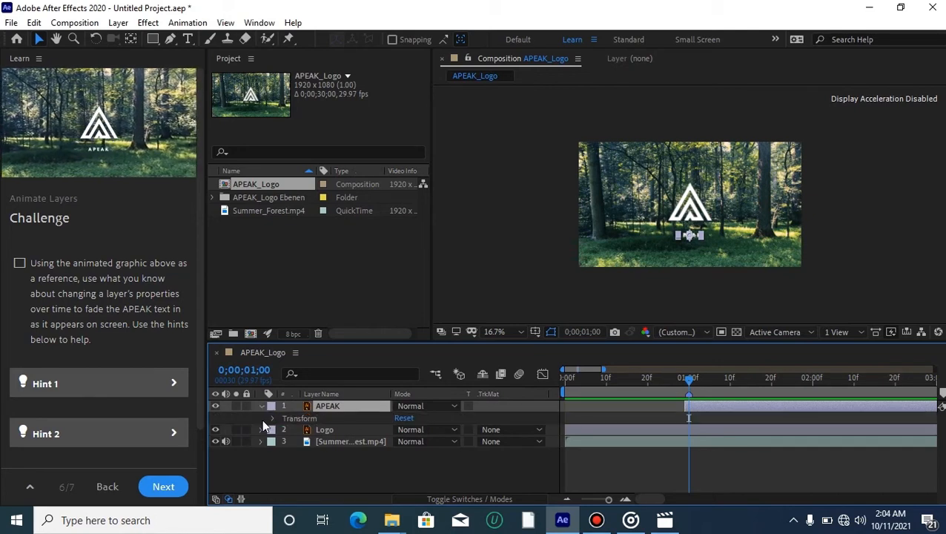
pyautogui.click(274, 418)
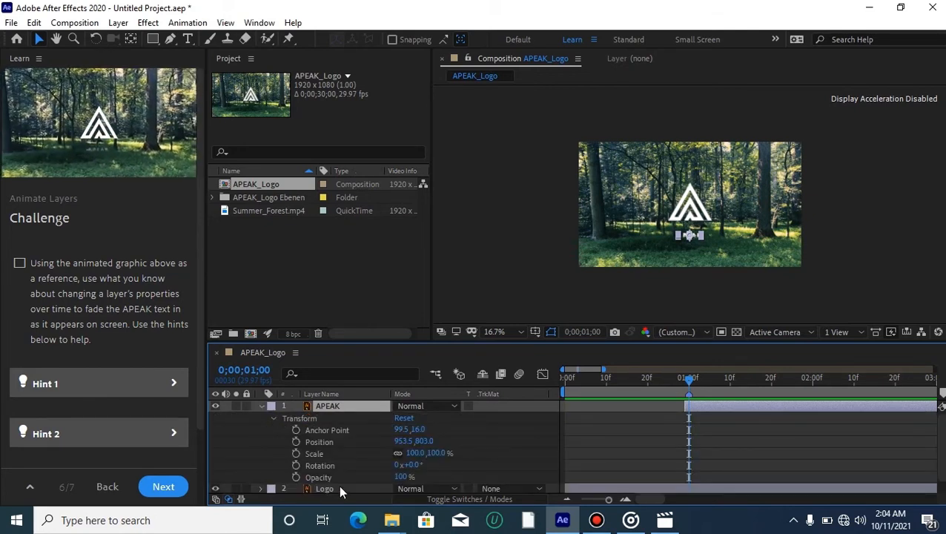
pyautogui.click(363, 479)
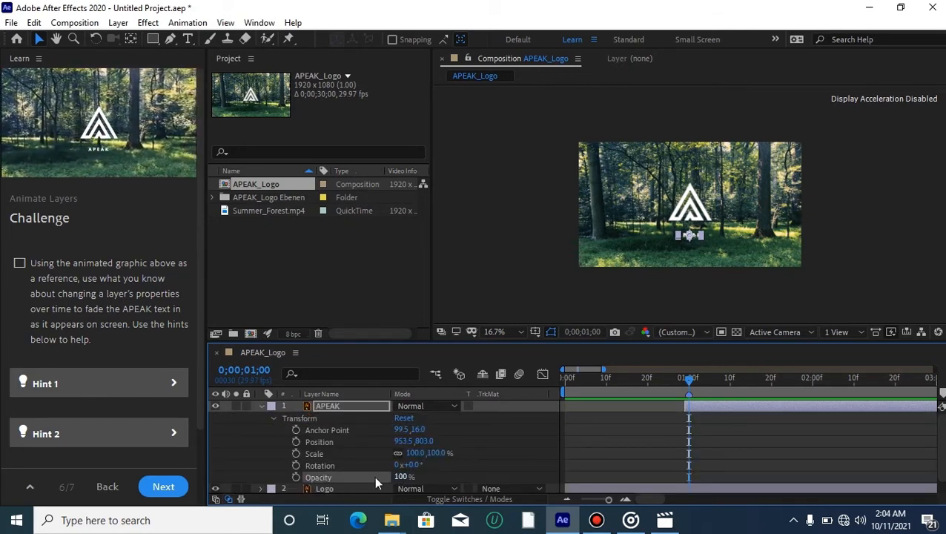
pyautogui.click(297, 477)
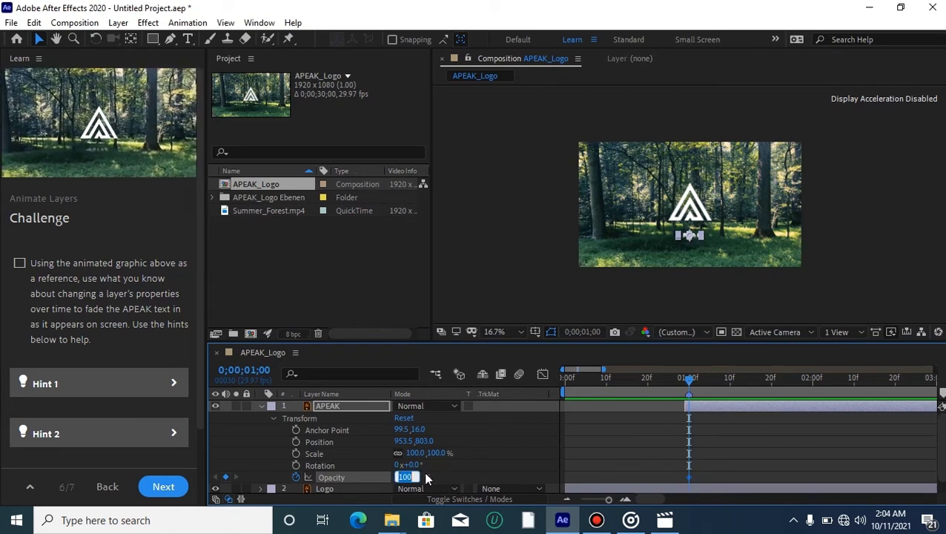
pyautogui.press('Return')
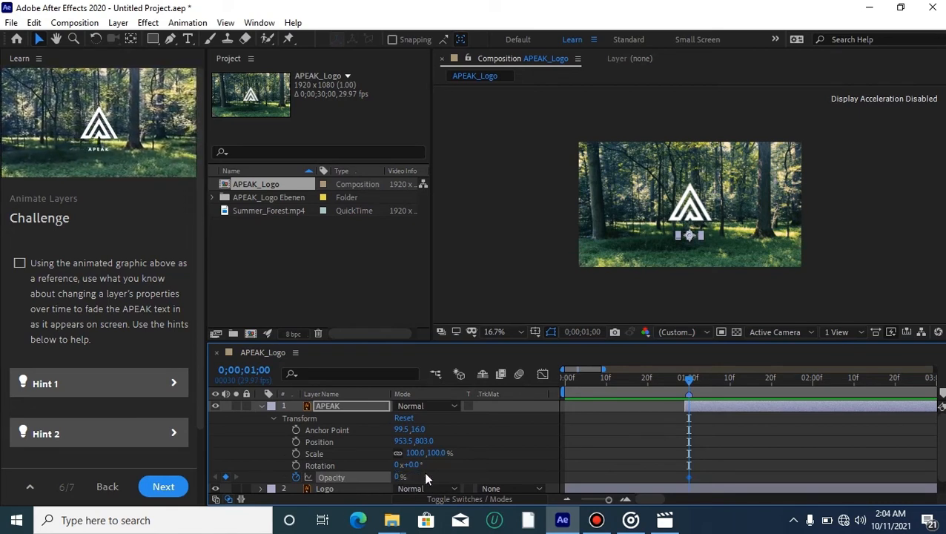
# Step: Set the APEAK layer's opacity to 100% at 0;00;01;16 and preview the text's fade-in from just before it begins
pyautogui.moveTo(689, 383); pyautogui.dragTo(747, 377)
pyautogui.moveTo(605, 369); pyautogui.dragTo(661, 370)
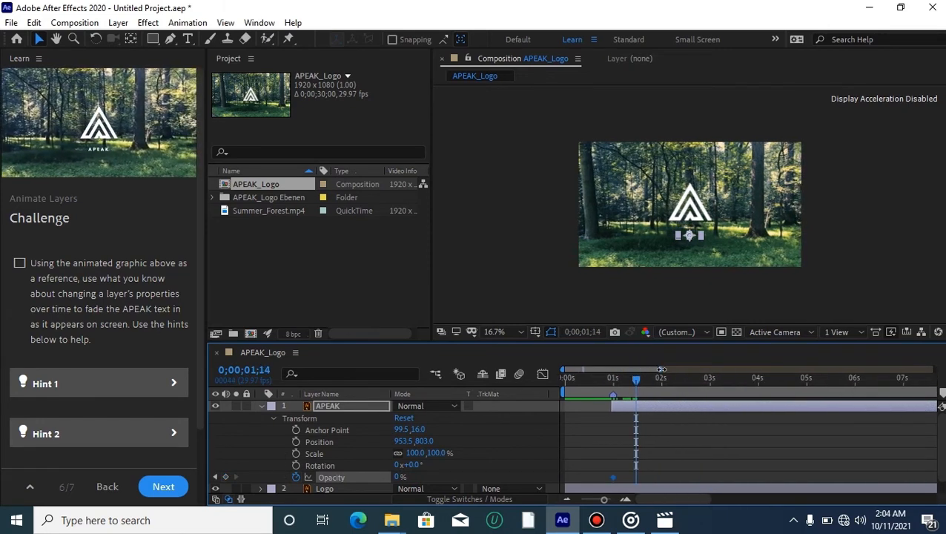
pyautogui.click(637, 377)
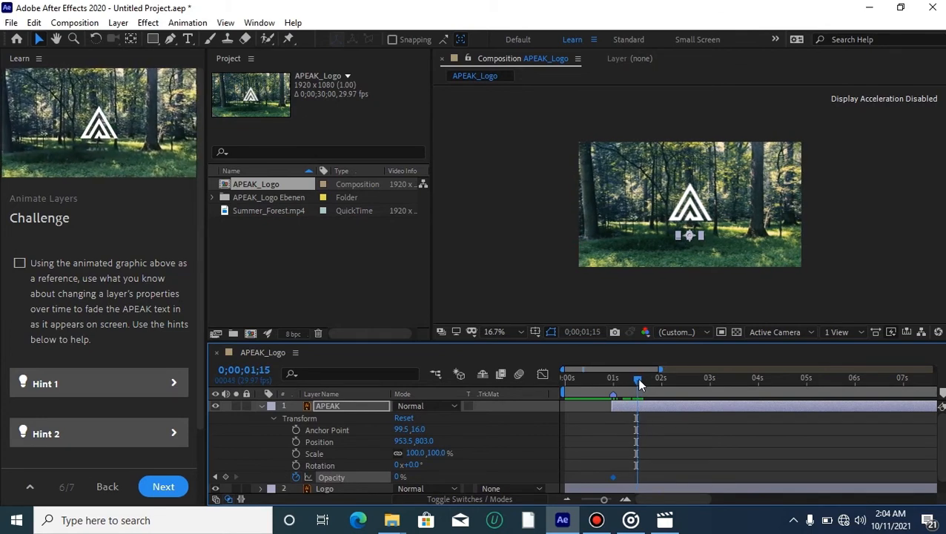
pyautogui.click(638, 378)
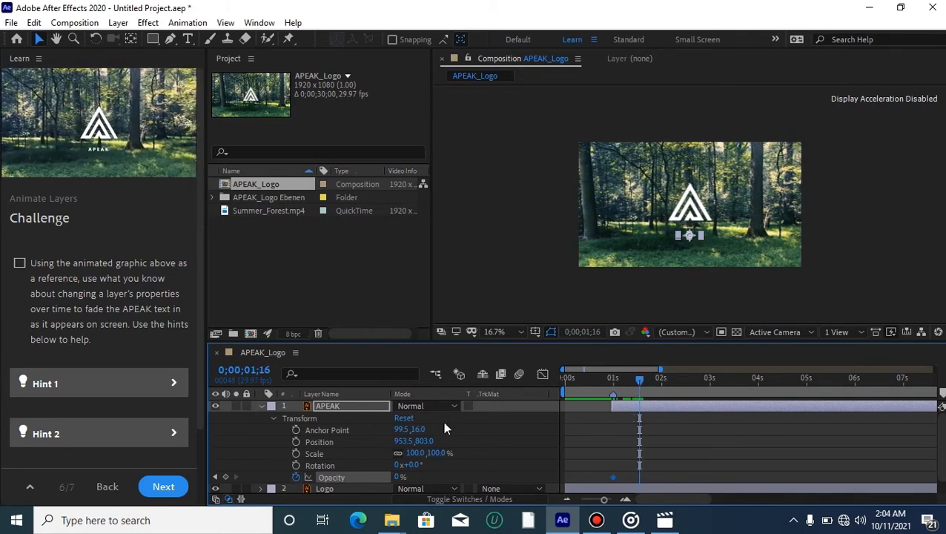
pyautogui.click(400, 476)
pyautogui.write('100')
pyautogui.press('Return')
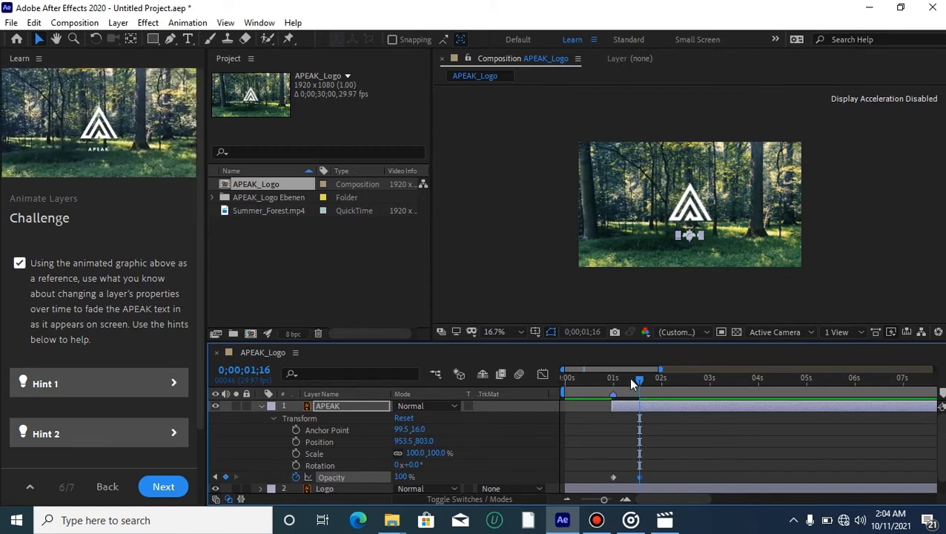
pyautogui.moveTo(633, 379); pyautogui.dragTo(600, 382)
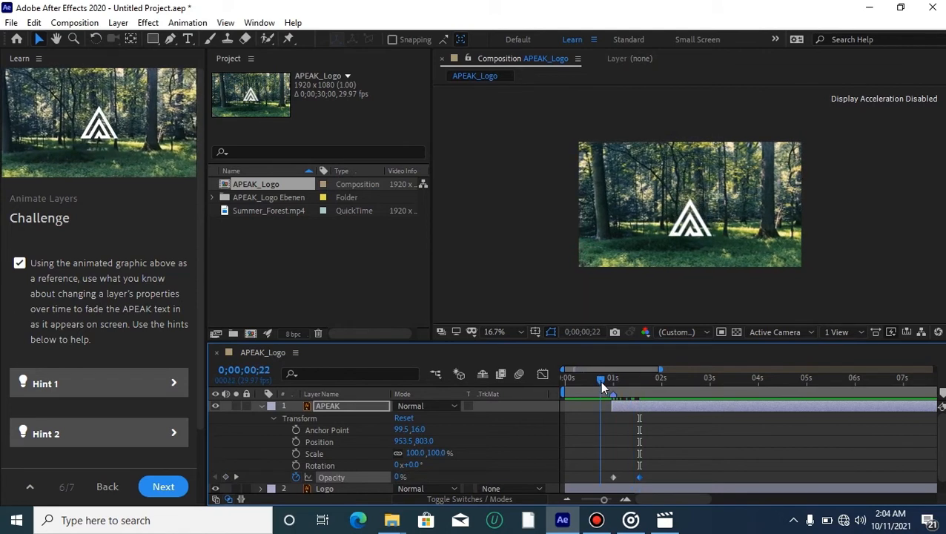
pyautogui.press('space')
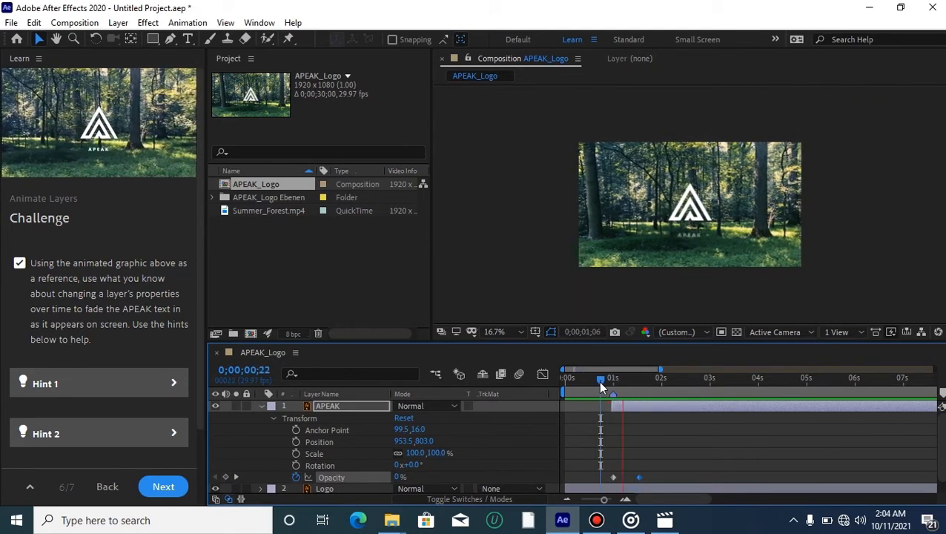
# Step: Replay the APEAK text's fade-in from just before the one-second mark to check the animation
pyautogui.moveTo(599, 380); pyautogui.dragTo(594, 378)
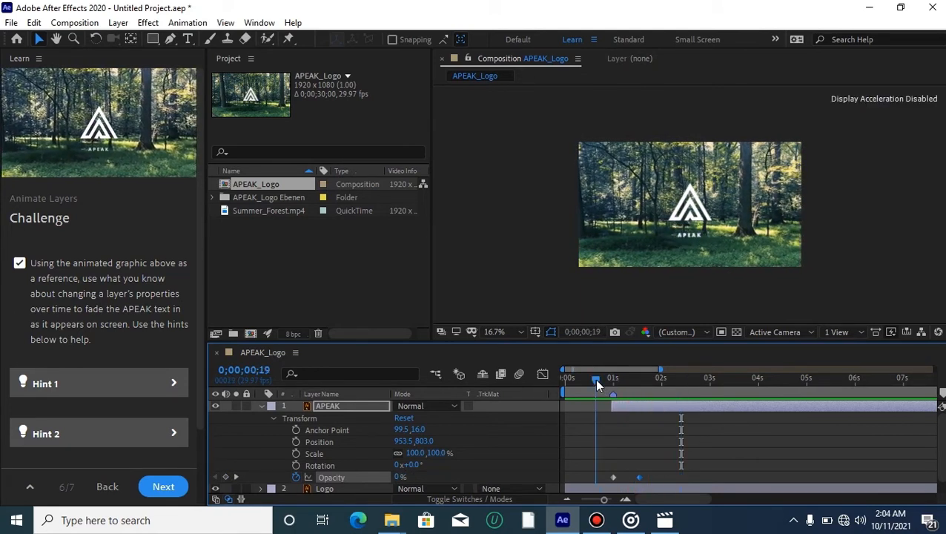
pyautogui.moveTo(598, 380); pyautogui.dragTo(603, 381)
pyautogui.press('space')
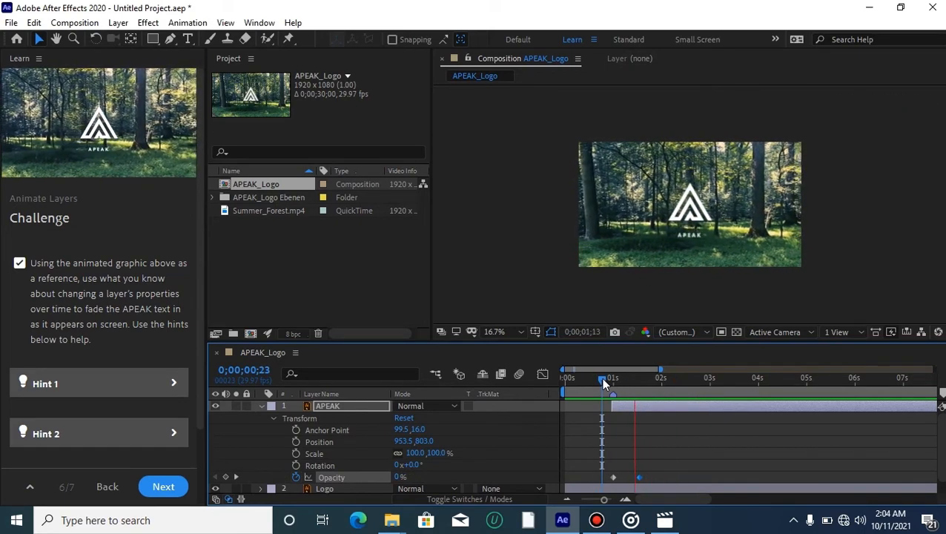
pyautogui.click(598, 376)
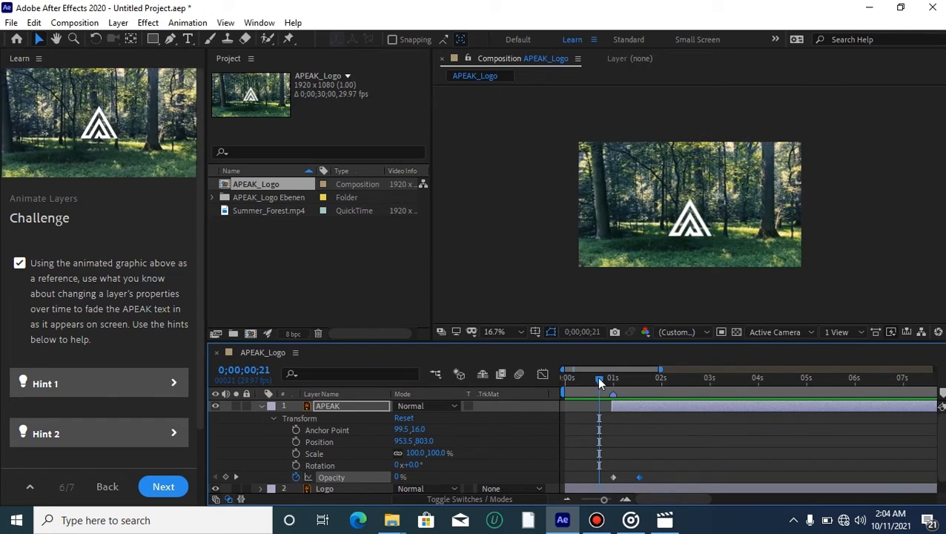
# Step: Apply Easy Ease to both Opacity keyframes of the APEAK layer and preview the eased fade-in
pyautogui.moveTo(688, 472); pyautogui.dragTo(575, 483)
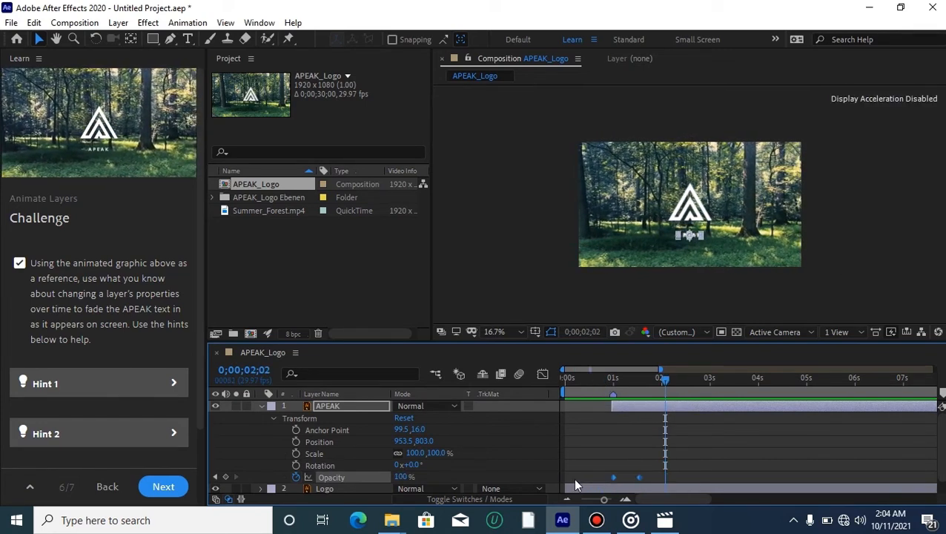
pyautogui.press('F9')
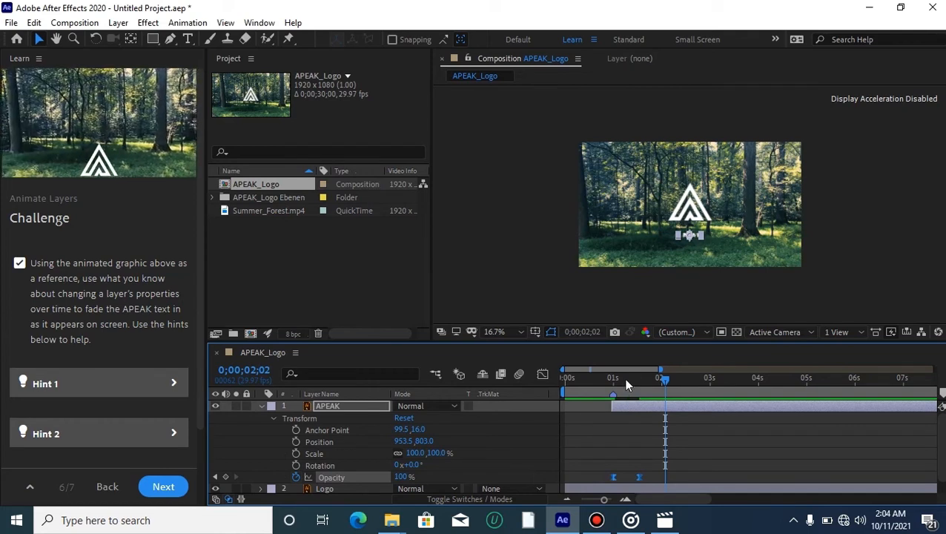
pyautogui.moveTo(663, 380); pyautogui.dragTo(591, 393)
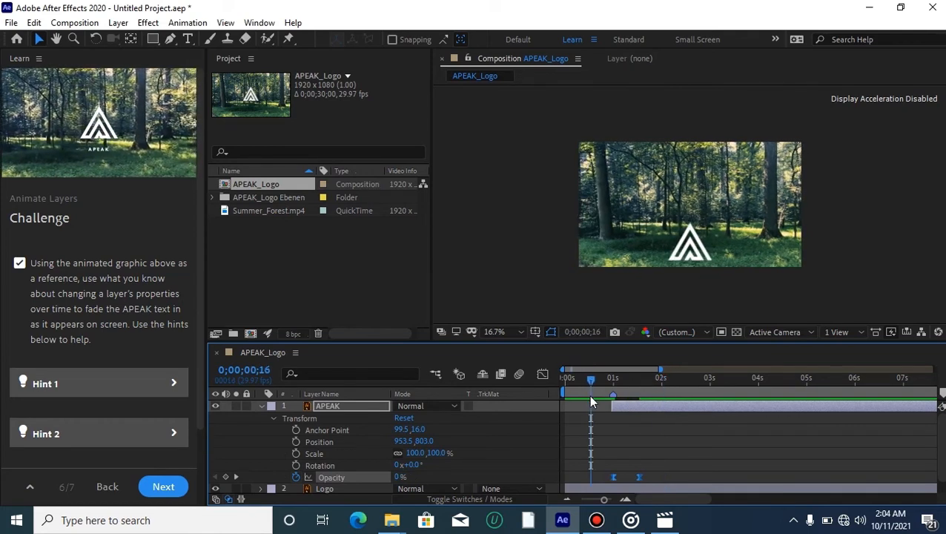
pyautogui.press('space')
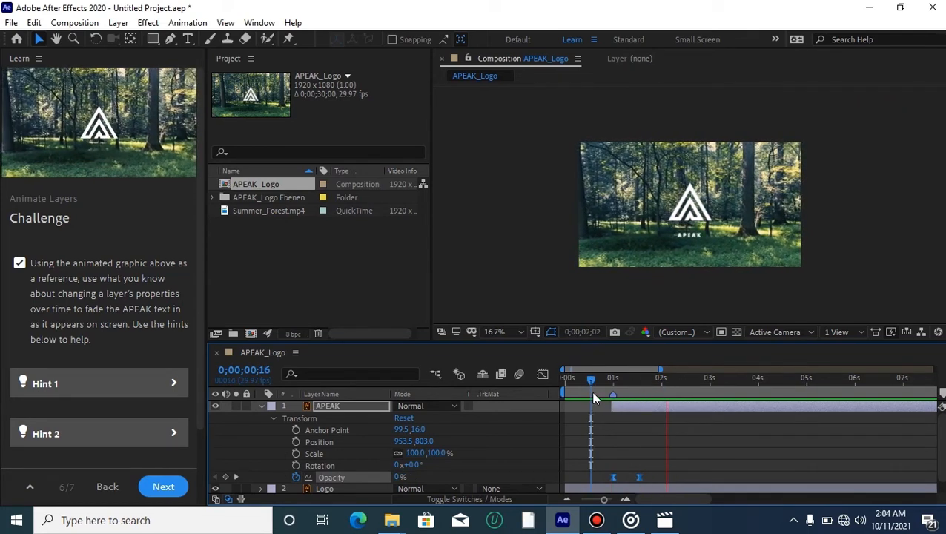
pyautogui.click(598, 382)
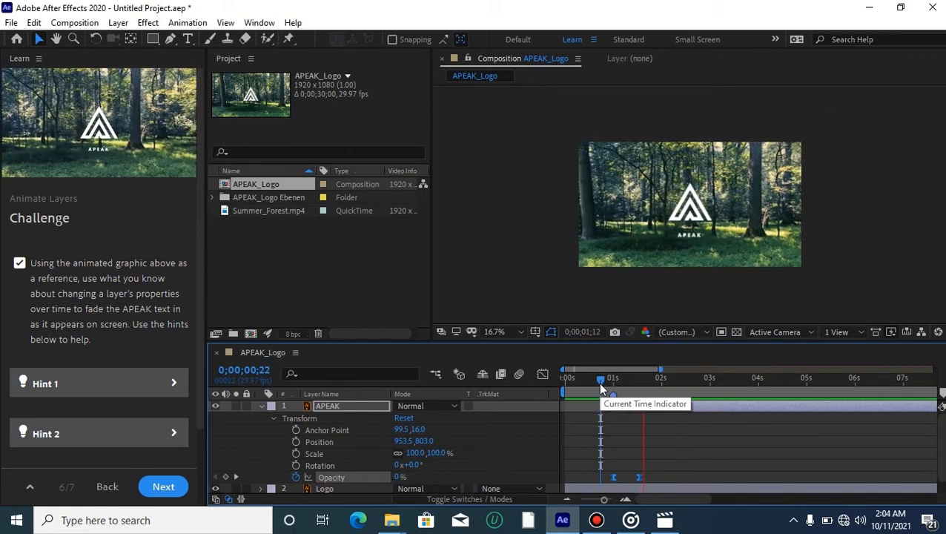
pyautogui.press('space')
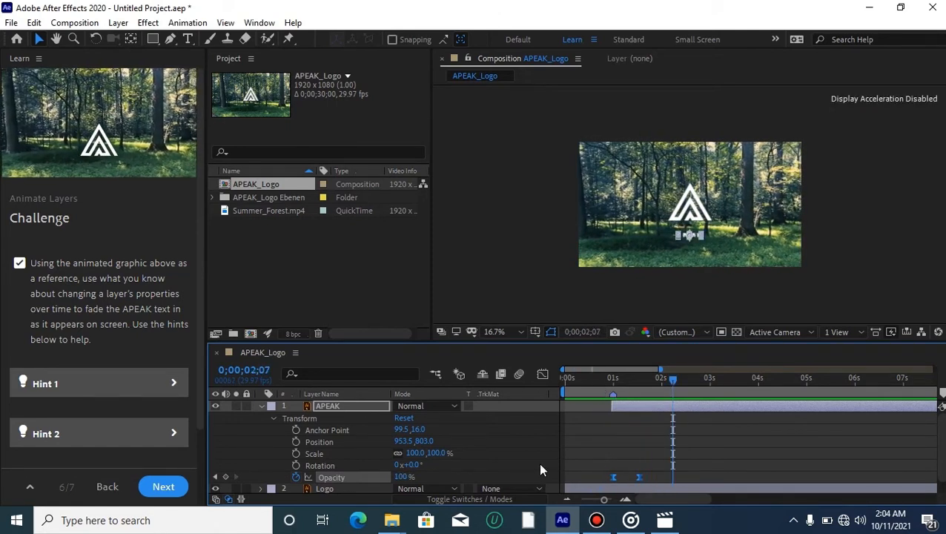
# Step: Finish the Challenge lesson and start the Add a Visual Effect tutorial at Adding a Blur Effect
pyautogui.click(168, 485)
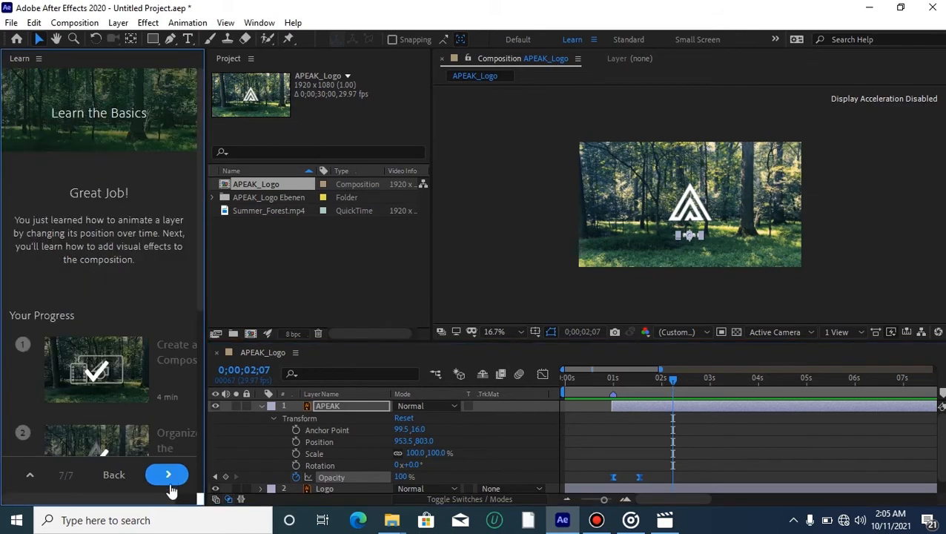
pyautogui.scroll(-5, 104, 406)
pyautogui.click(168, 476)
pyautogui.click(504, 276)
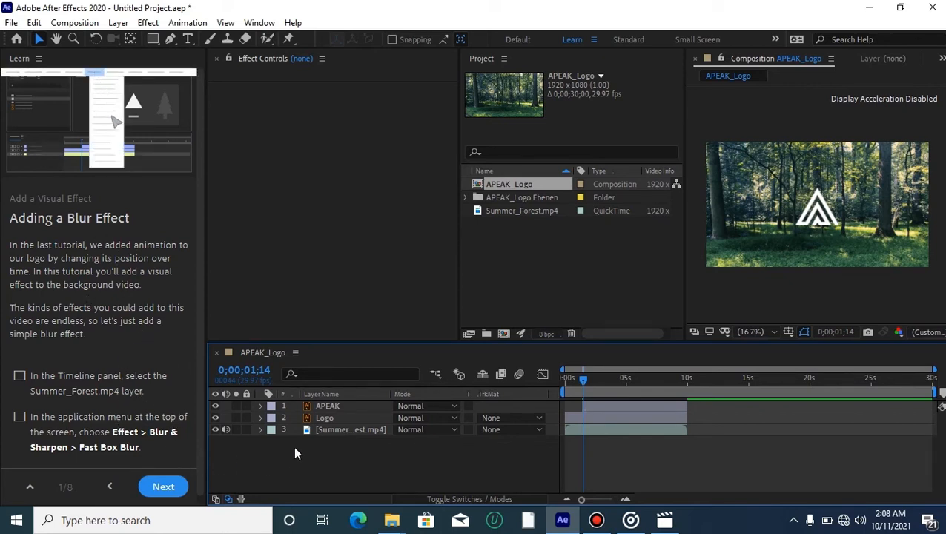
# Step: Apply the Fast Box Blur effect to the Summer_Forest.mp4 layer
pyautogui.click(351, 431)
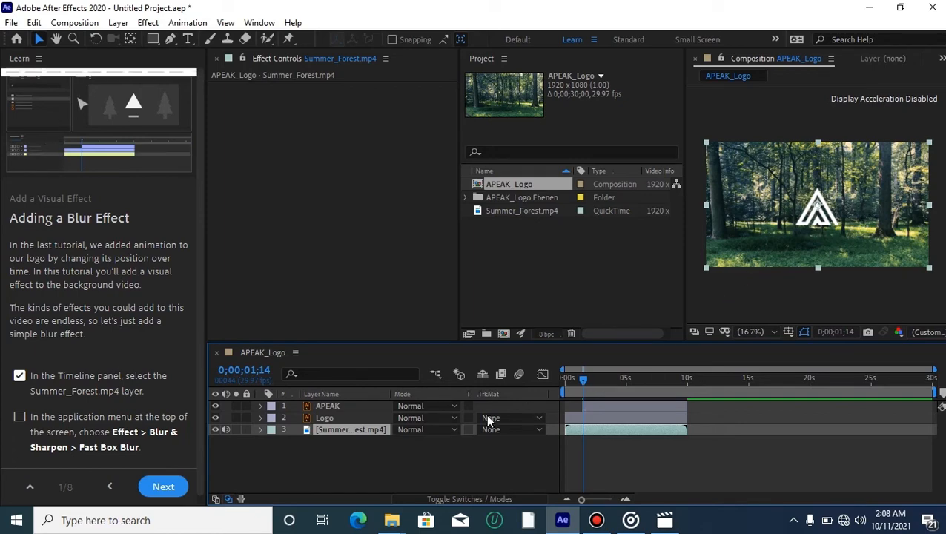
pyautogui.click(149, 22)
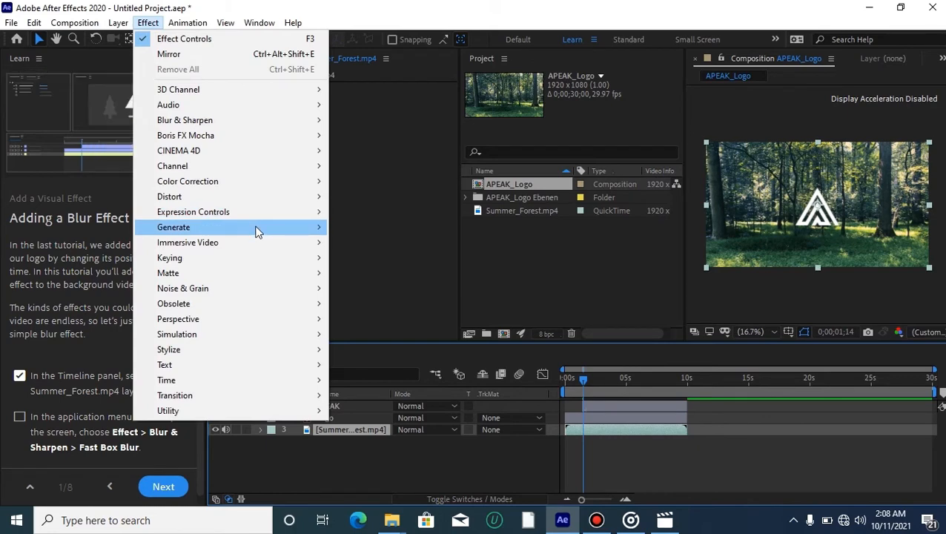
pyautogui.moveTo(256, 122)
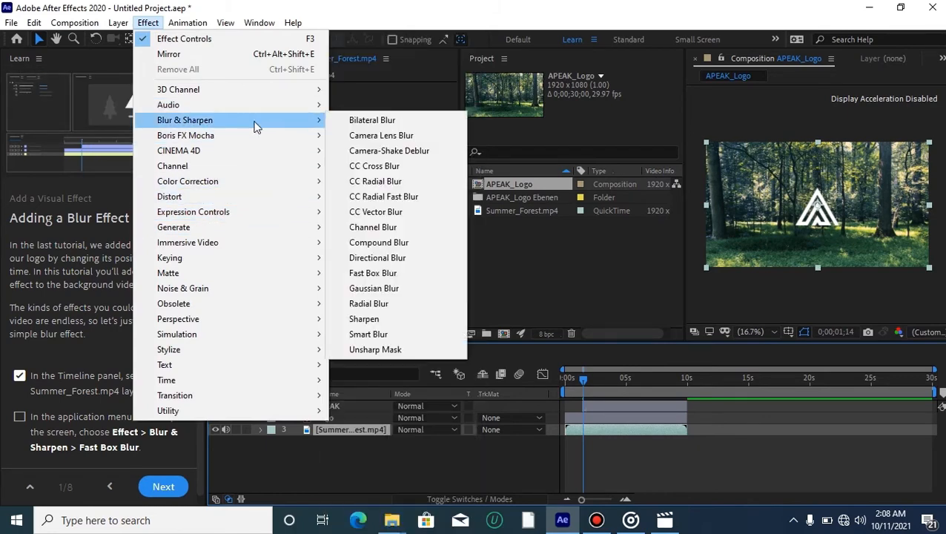
pyautogui.click(385, 273)
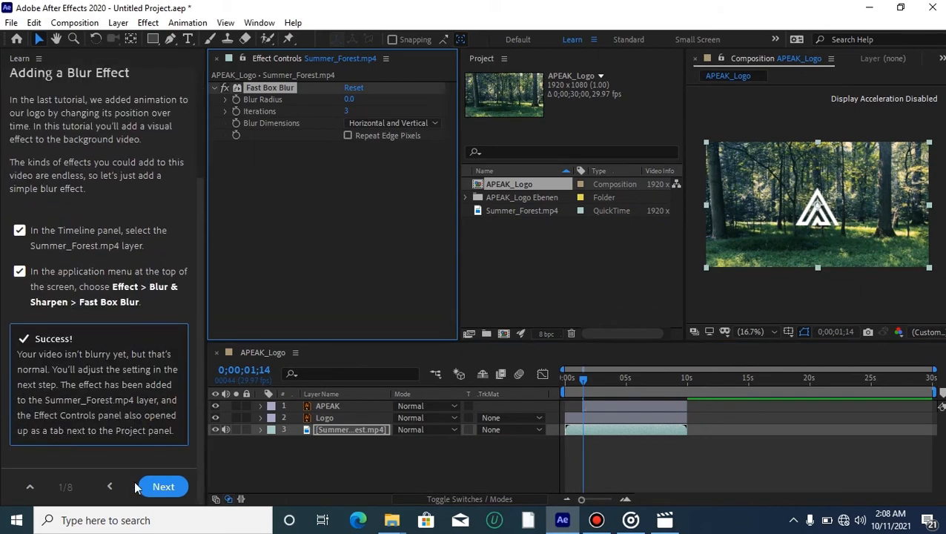
# Step: Continue to the Adjusting Effect Settings lesson and set the Fast Box Blur's Blur Radius to 25
pyautogui.click(163, 489)
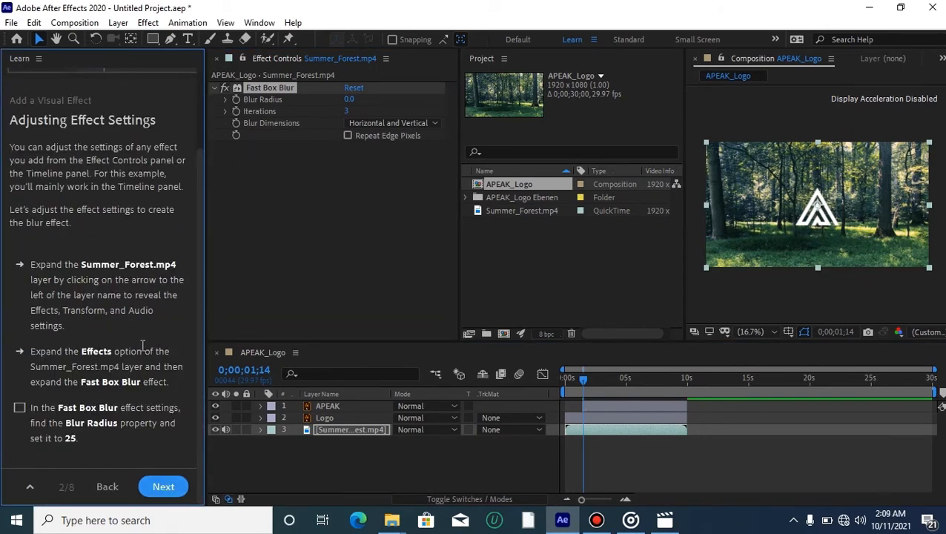
pyautogui.click(348, 100)
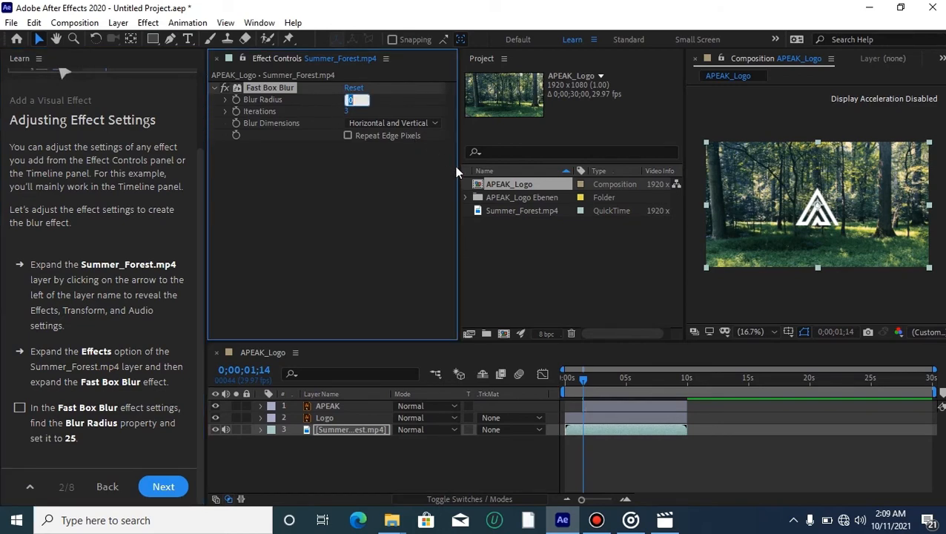
pyautogui.write('25')
pyautogui.press('Return')
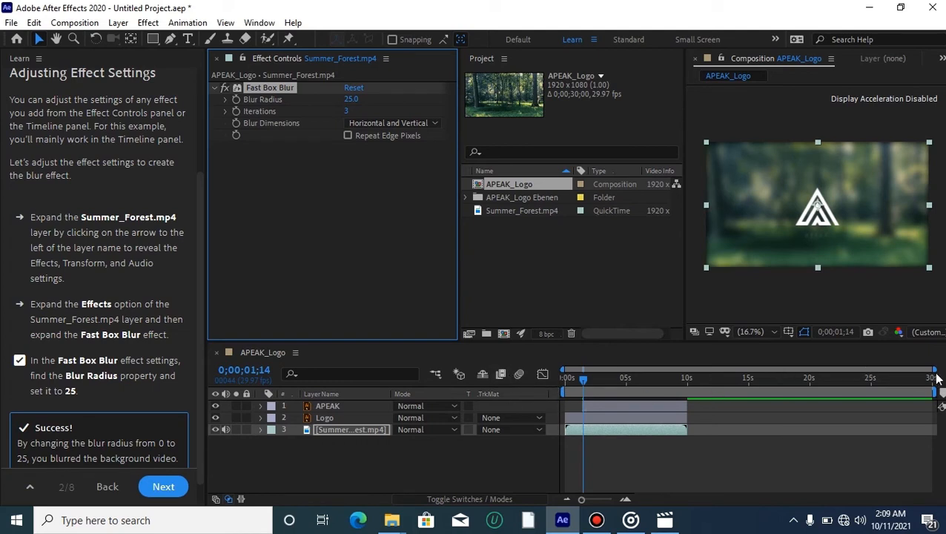
# Step: Continue to the Adding Keyframes to Animate Effects lesson and add a Blur Radius keyframe at 0;00;01;14
pyautogui.moveTo(936, 370); pyautogui.dragTo(638, 368)
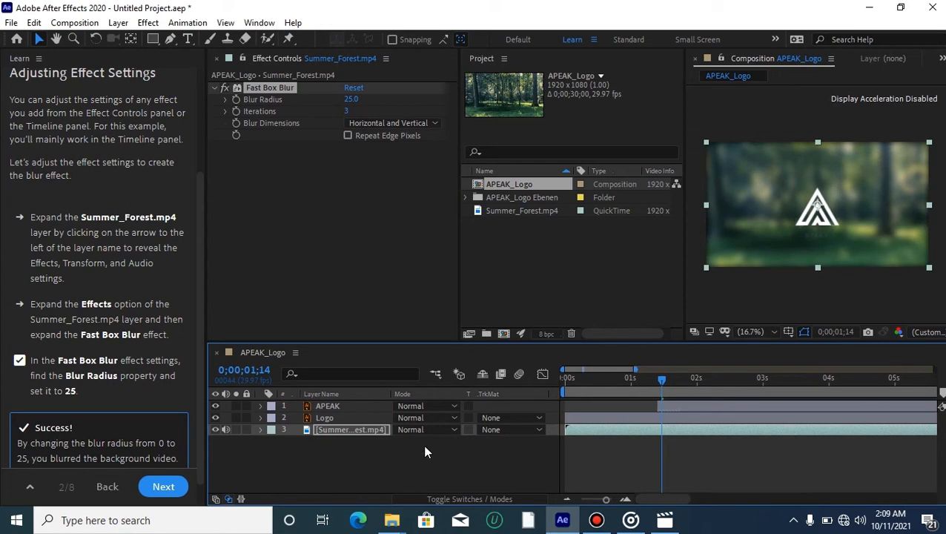
pyautogui.click(166, 488)
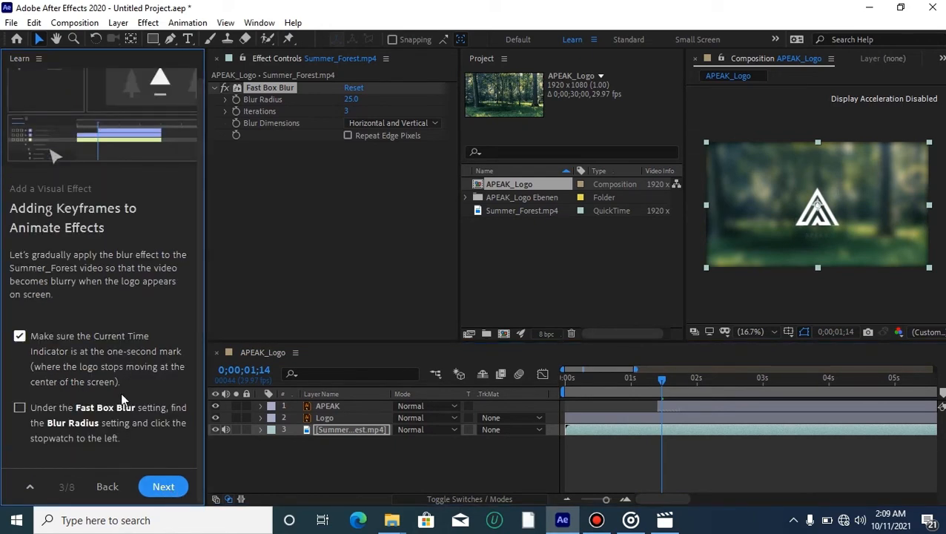
pyautogui.click(236, 102)
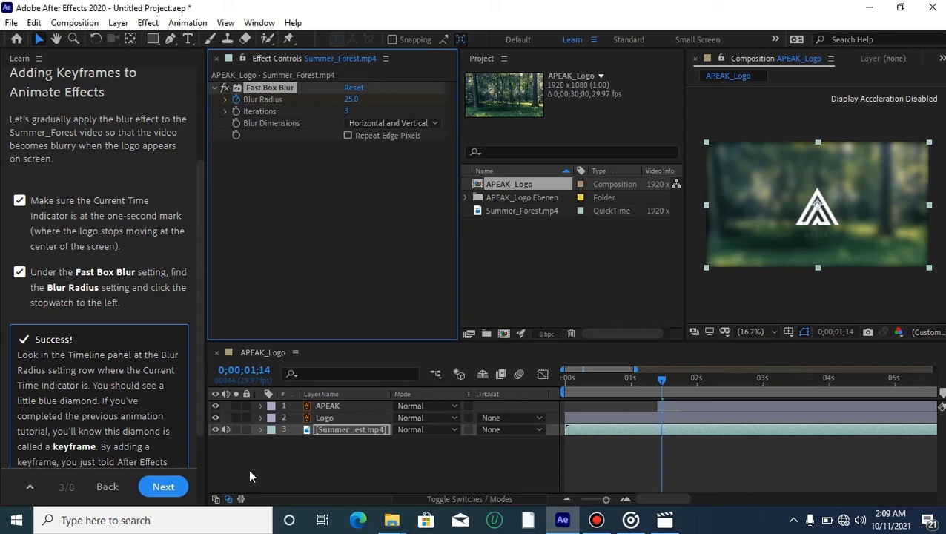
# Step: Continue to the Changing Effects Over Time lesson and set the Blur Radius to 0 at 0;00;00;00
pyautogui.click(182, 489)
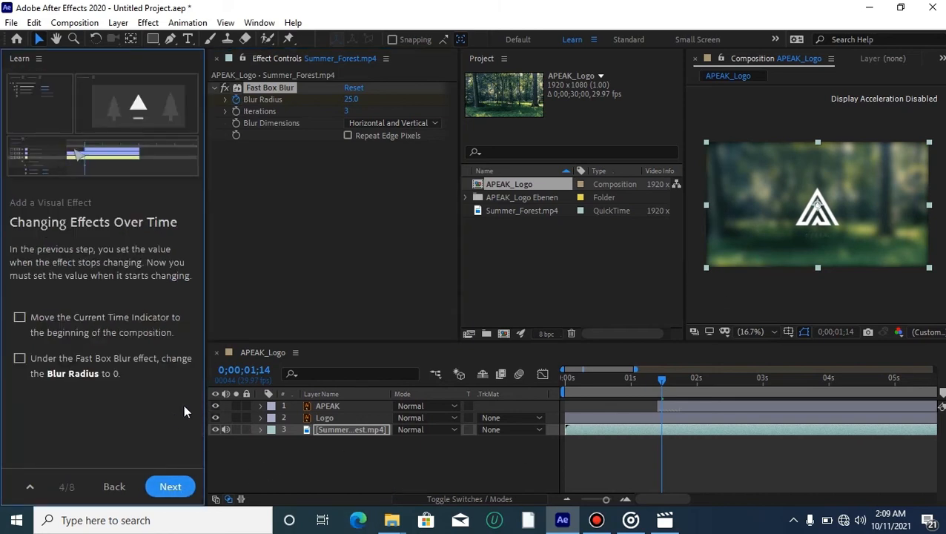
pyautogui.moveTo(662, 379); pyautogui.dragTo(457, 377)
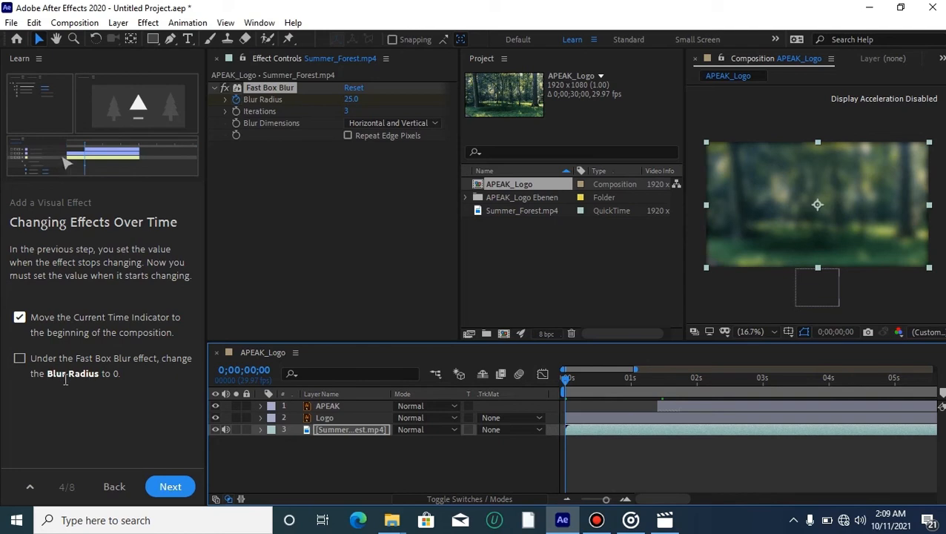
pyautogui.click(345, 100)
pyautogui.write('0')
pyautogui.press('Return')
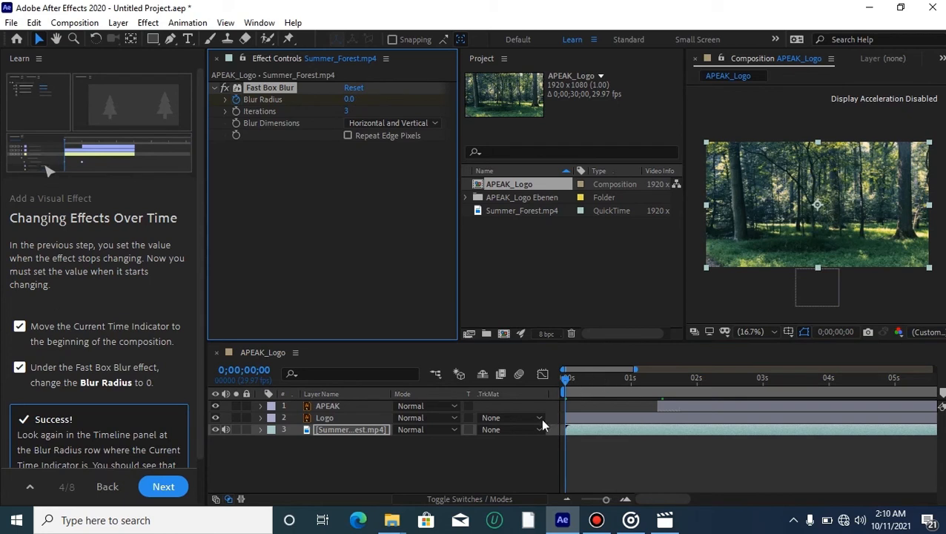
# Step: Continue to the Previewing the Effect lesson and preview the background's blur animation
pyautogui.click(176, 487)
pyautogui.press('space')
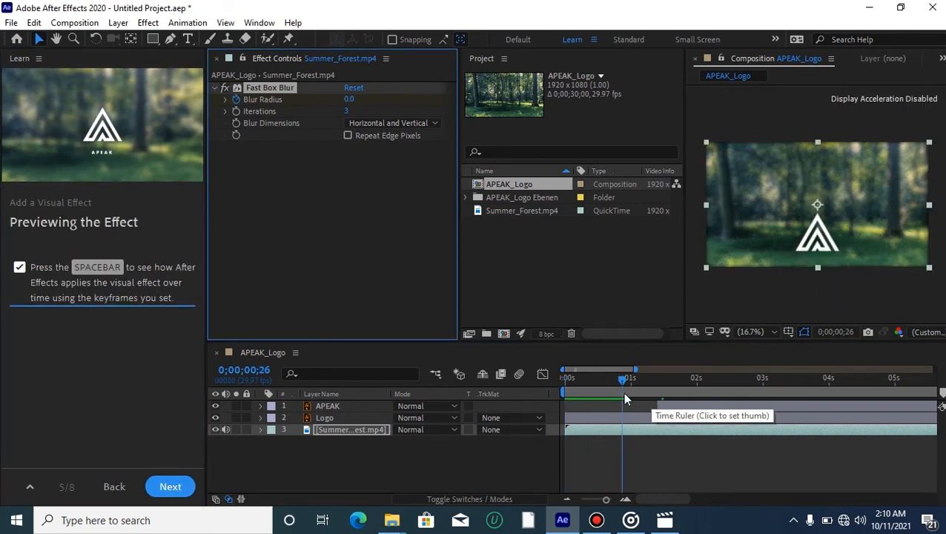
pyautogui.press('space')
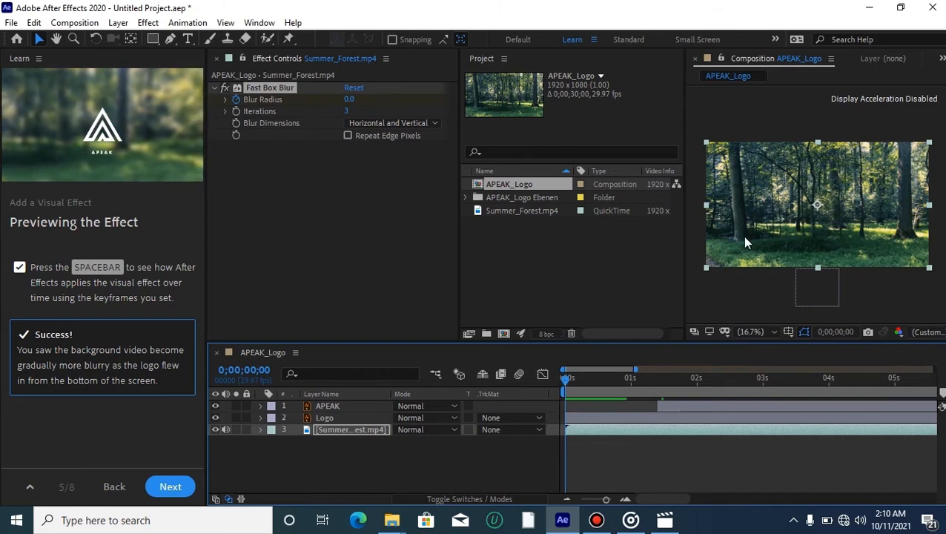
pyautogui.press('space')
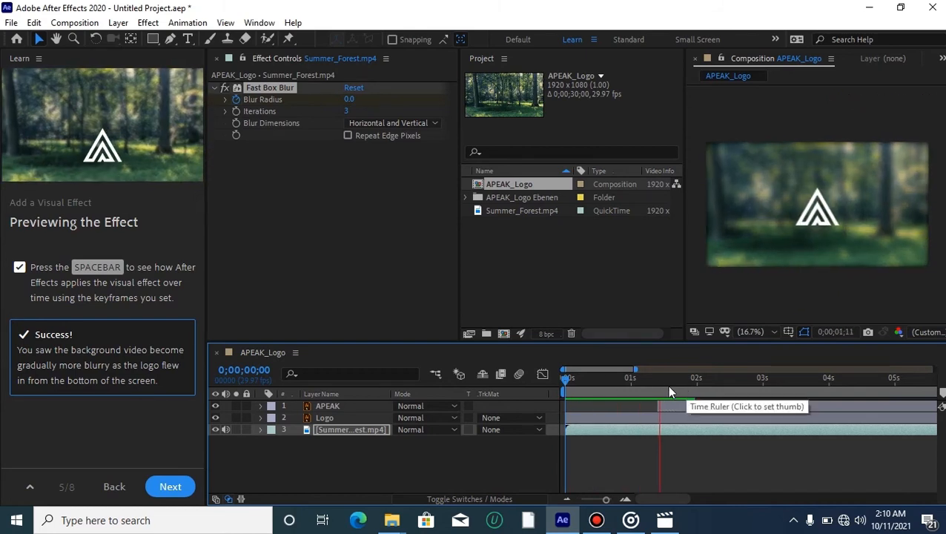
pyautogui.press('space')
pyautogui.click(657, 380)
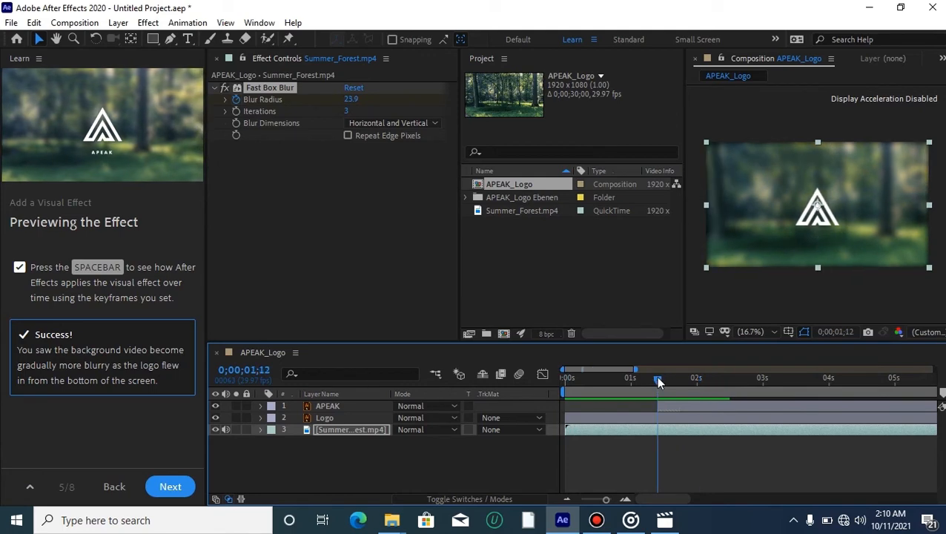
# Step: Replay the composition from the start several times to check the blur, then continue to the Adding Multiple Effects lesson
pyautogui.moveTo(655, 381); pyautogui.dragTo(523, 390)
pyautogui.press('space')
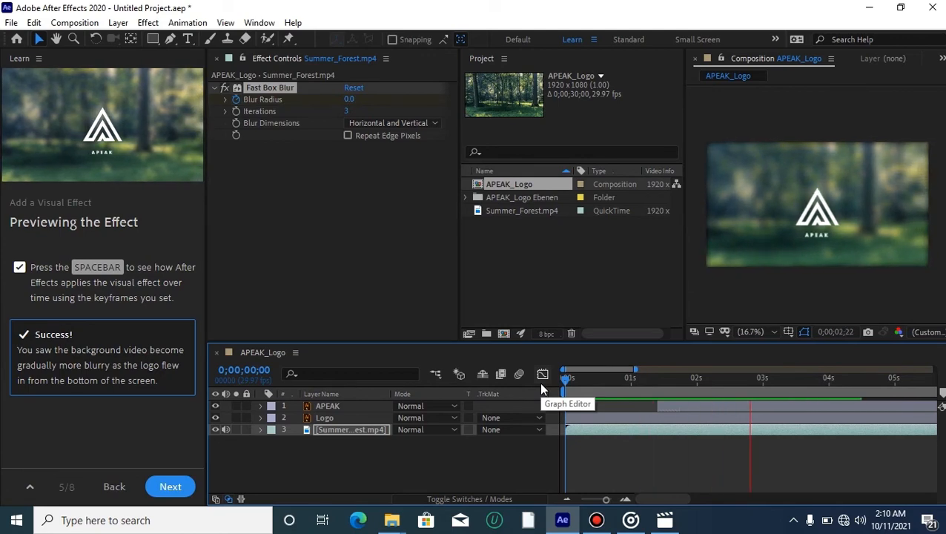
pyautogui.click(780, 380)
pyautogui.moveTo(682, 393); pyautogui.dragTo(505, 391)
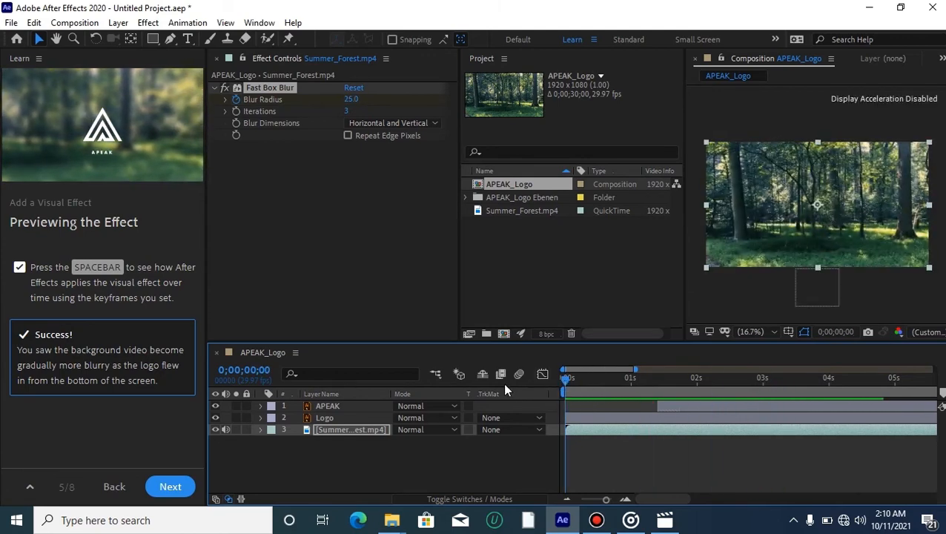
pyautogui.press('space')
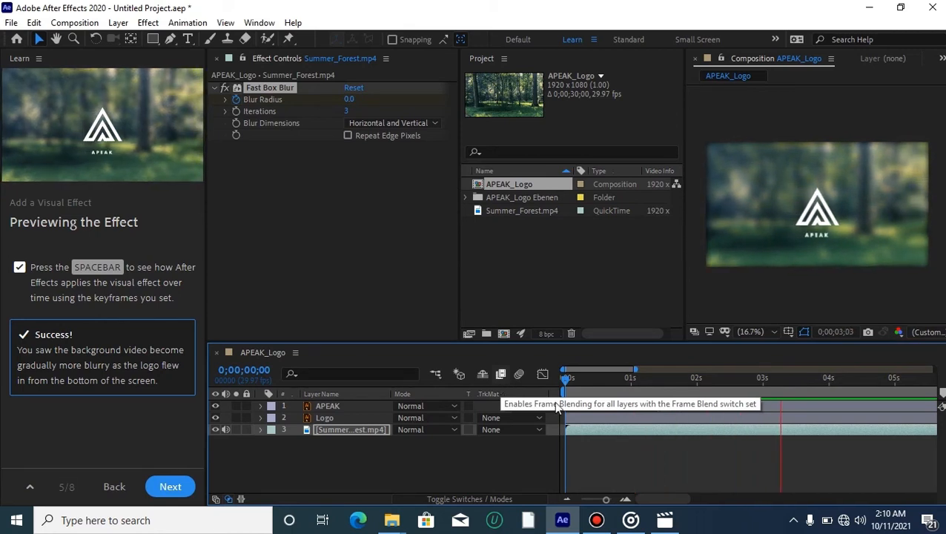
pyautogui.press('space')
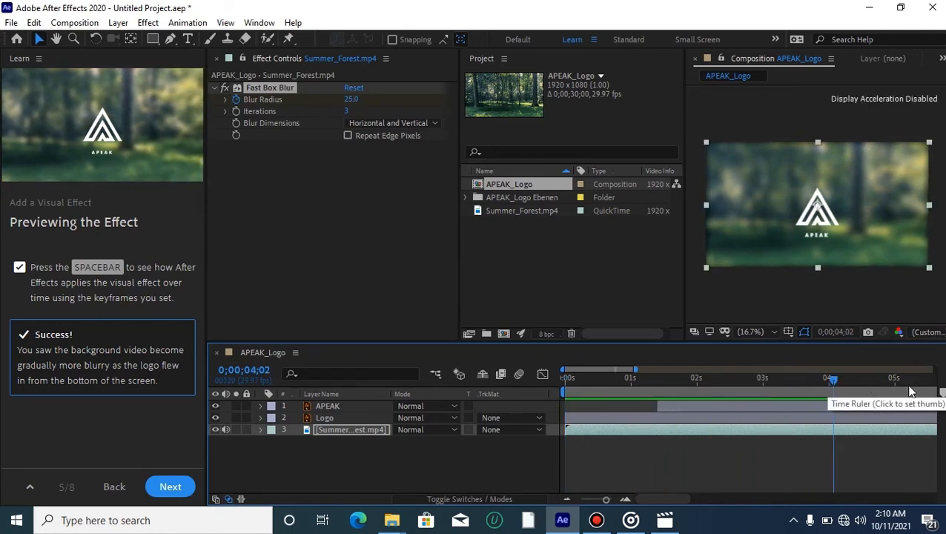
pyautogui.moveTo(833, 379); pyautogui.dragTo(540, 382)
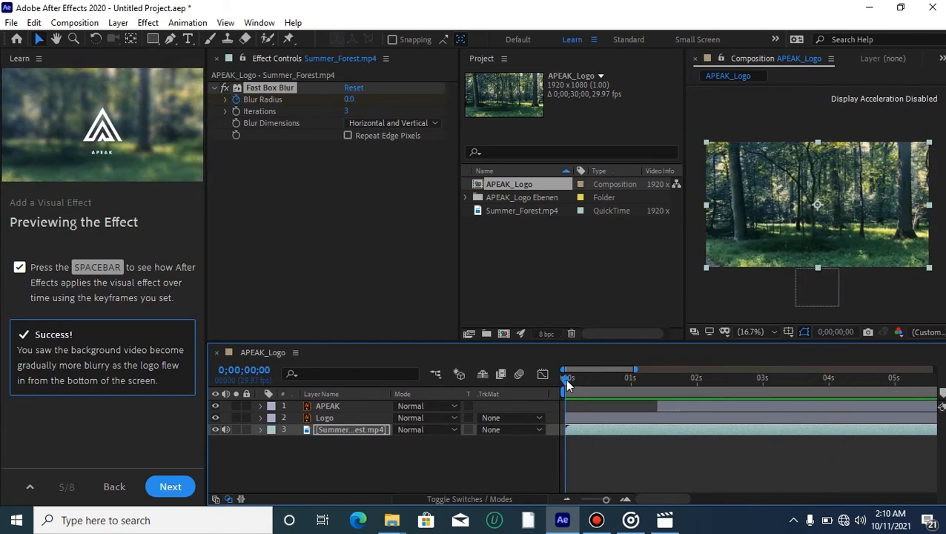
pyautogui.press('space')
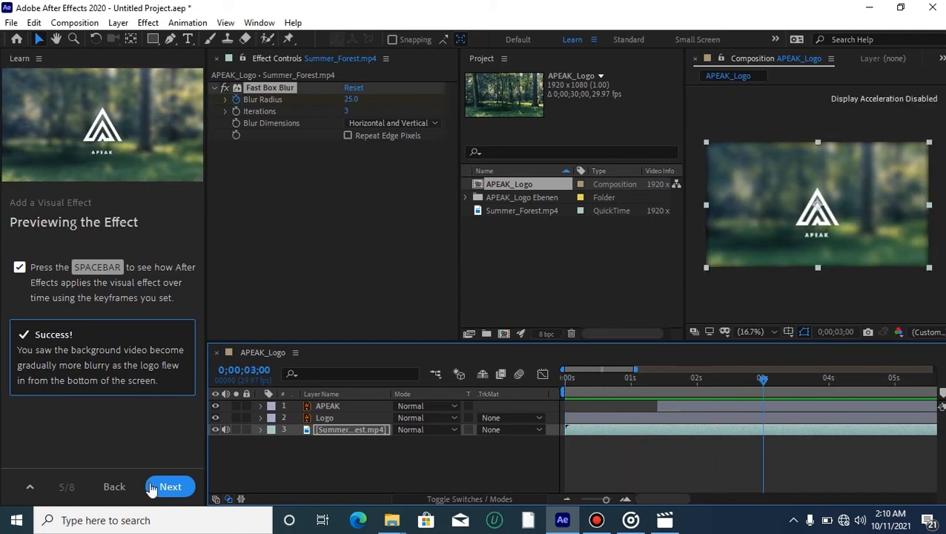
pyautogui.click(169, 486)
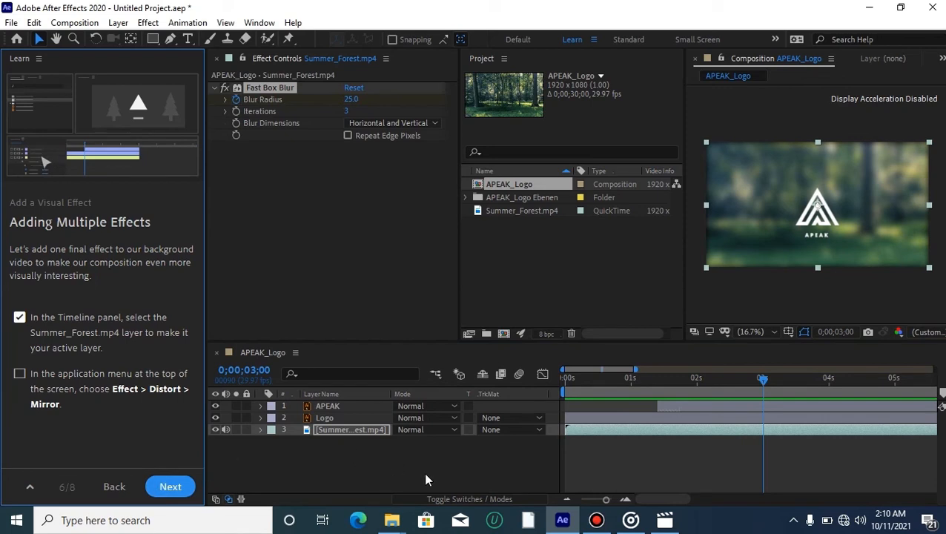
# Step: Apply the Distort effect Mirror to the Summer_Forest.mp4 layer and place its Reflection Center on the middle of the logo, about 954, 546
pyautogui.click(335, 431)
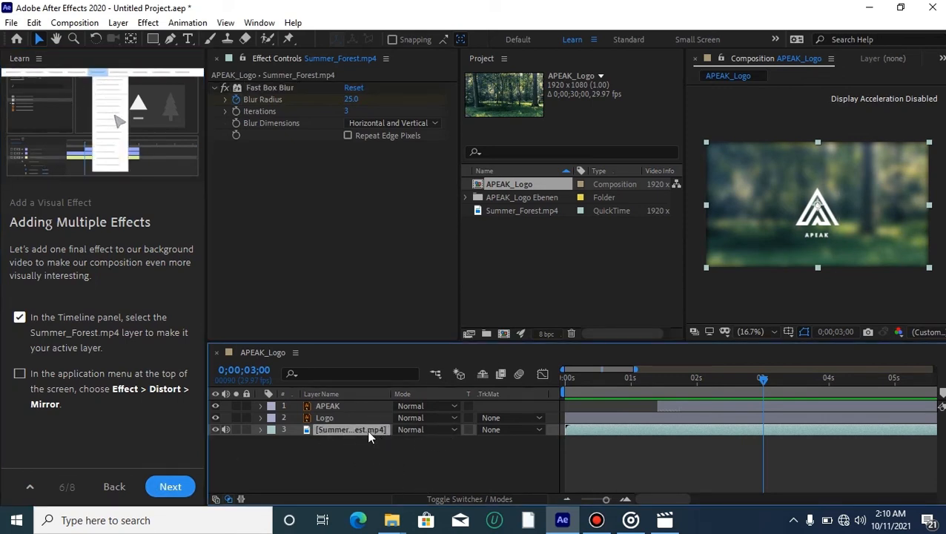
pyautogui.click(148, 22)
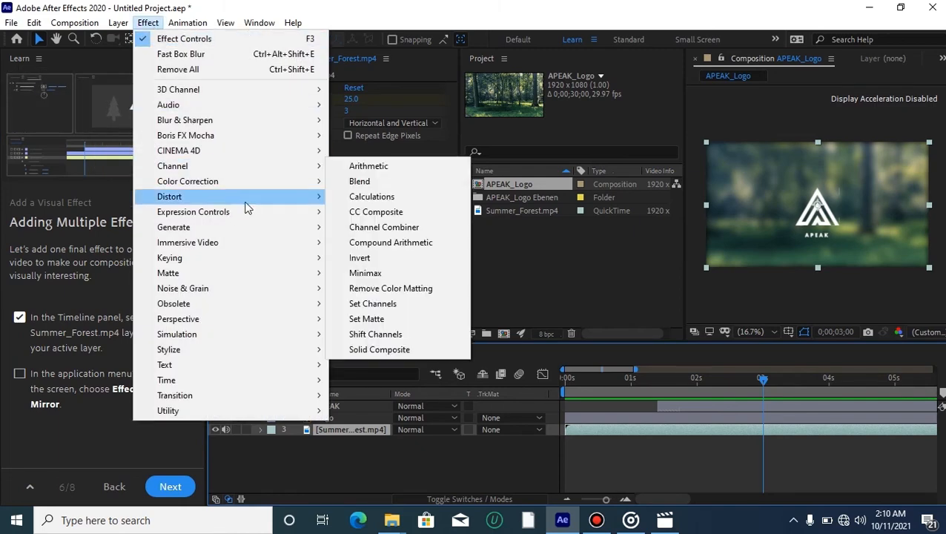
pyautogui.moveTo(265, 203)
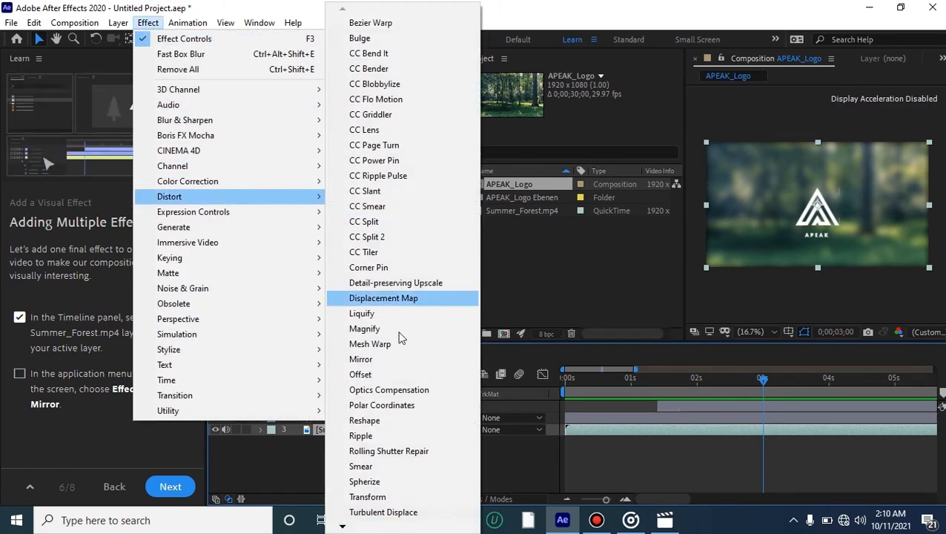
pyautogui.click(391, 364)
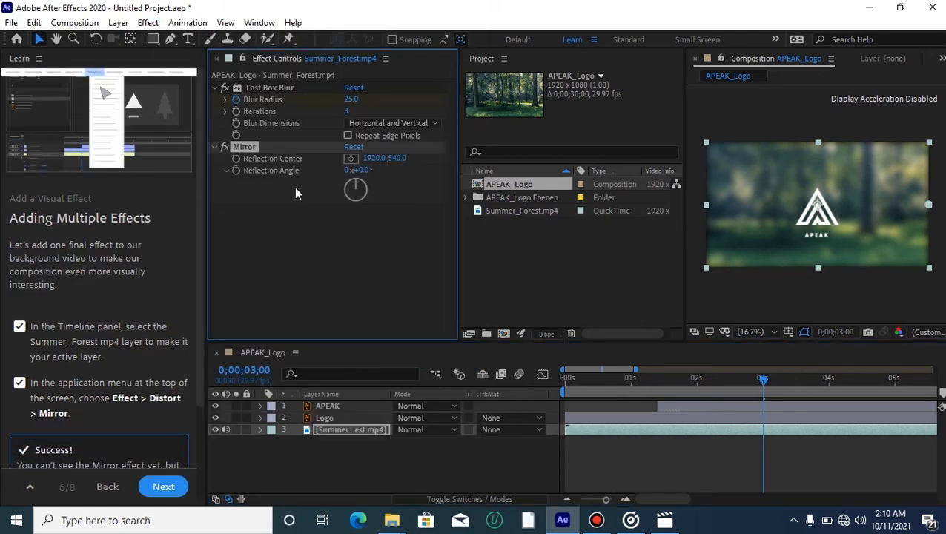
pyautogui.click(351, 158)
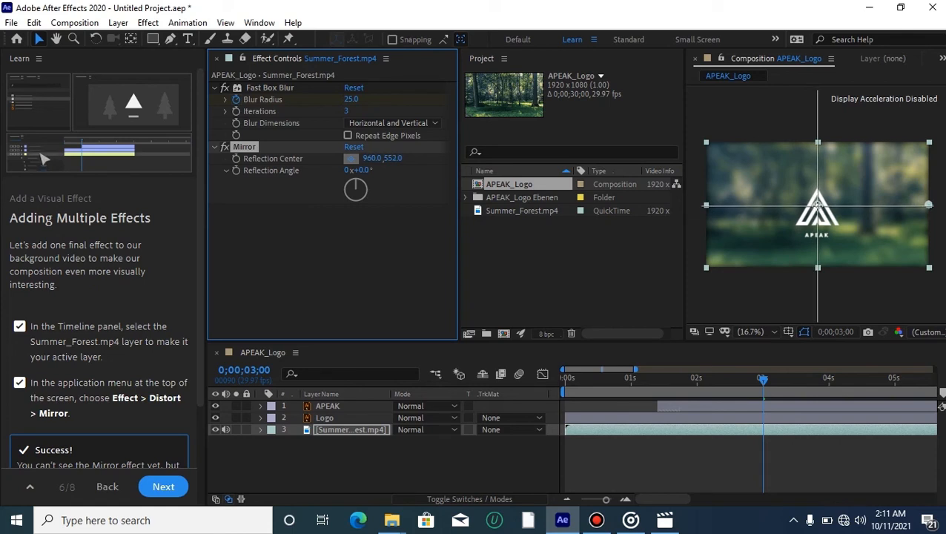
pyautogui.click(817, 205)
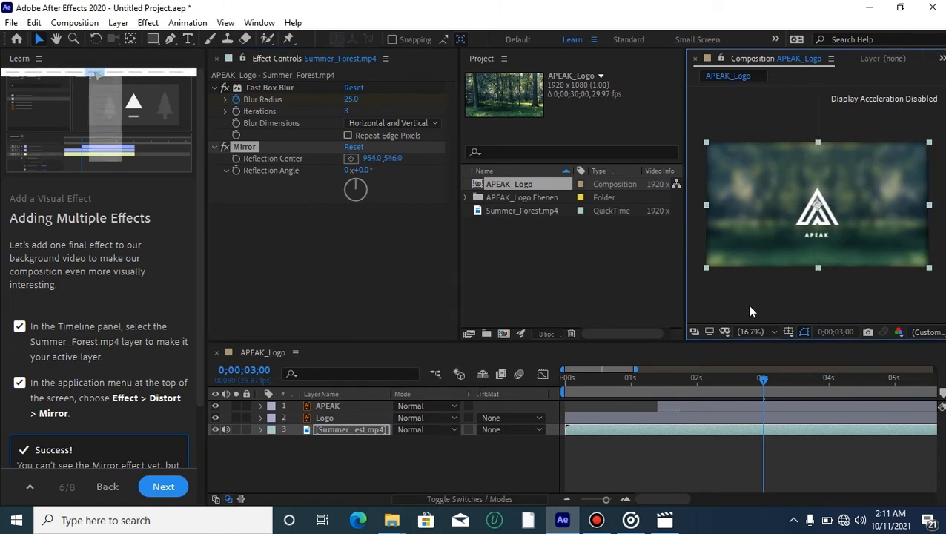
# Step: Preview the composition from 0;00;00;00 to check the mirrored background video
pyautogui.moveTo(762, 384); pyautogui.dragTo(497, 389)
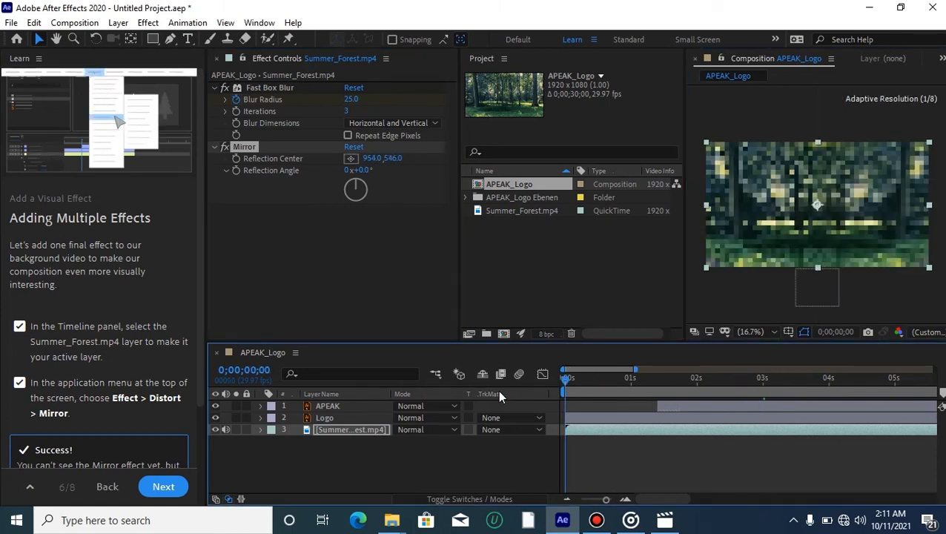
pyautogui.press('space')
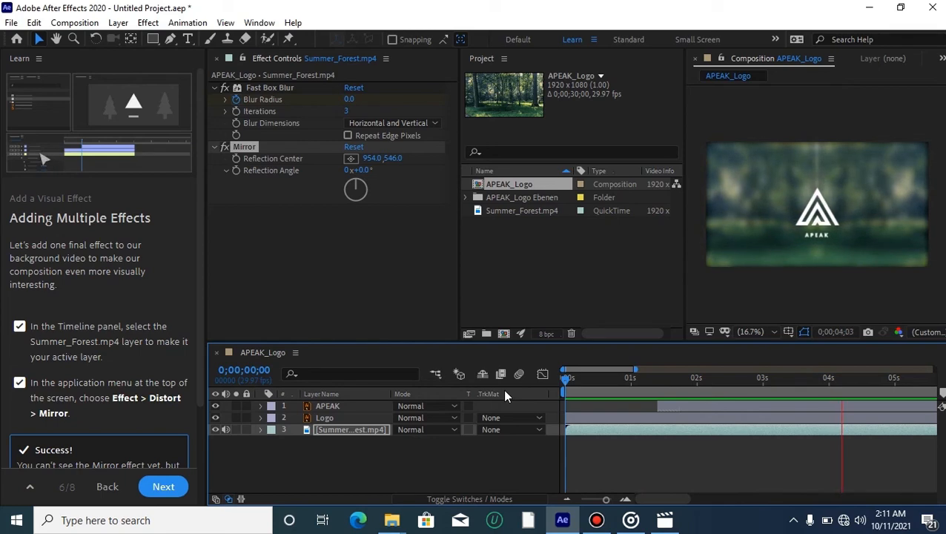
pyautogui.press('space')
pyautogui.click(147, 22)
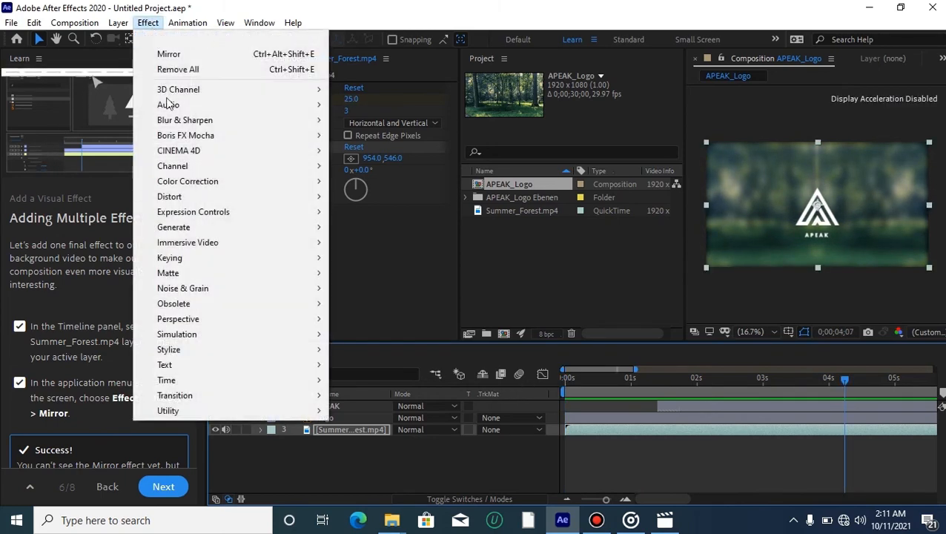
pyautogui.moveTo(303, 198)
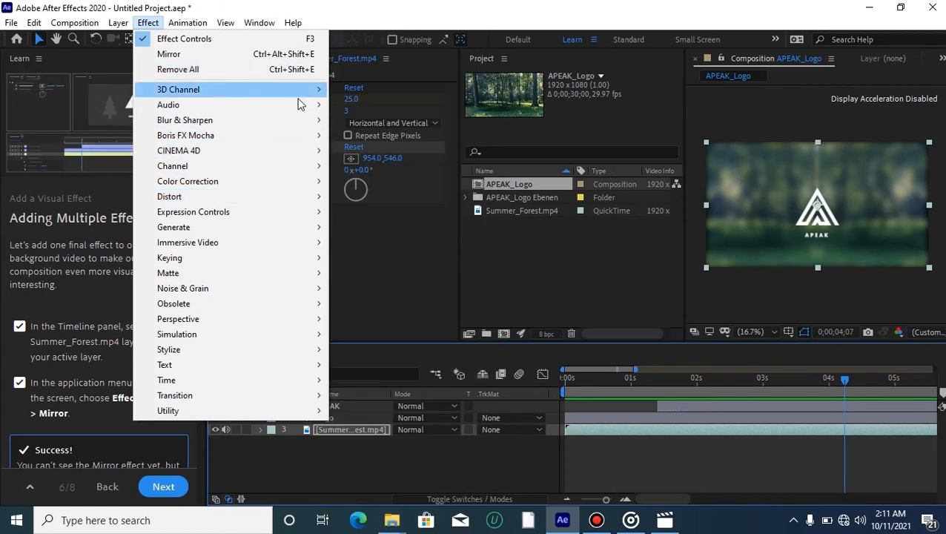
pyautogui.click(436, 330)
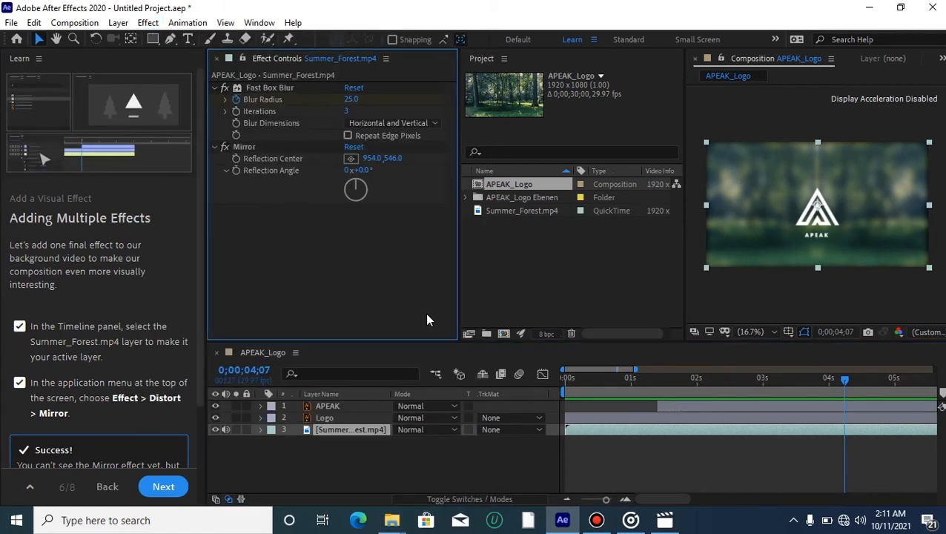
# Step: Continue to the Changing Settings in the Effect Controls Panel lesson and complete it by playing the composition from the start
pyautogui.click(173, 486)
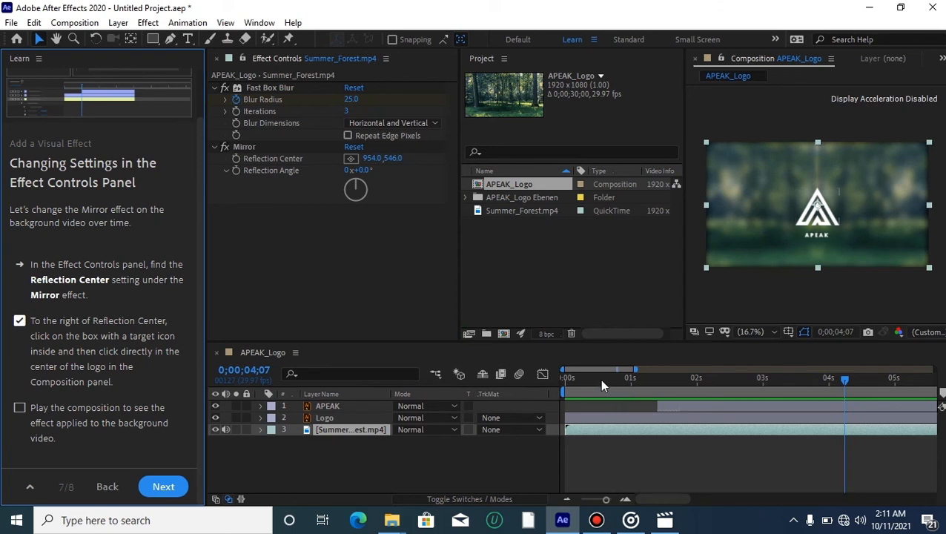
pyautogui.moveTo(596, 378); pyautogui.dragTo(520, 380)
pyautogui.press('space')
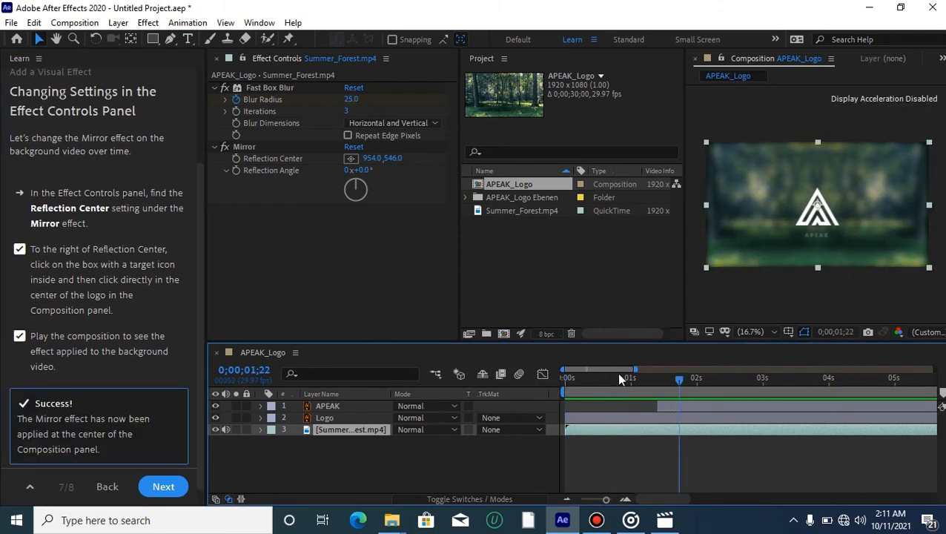
pyautogui.click(165, 487)
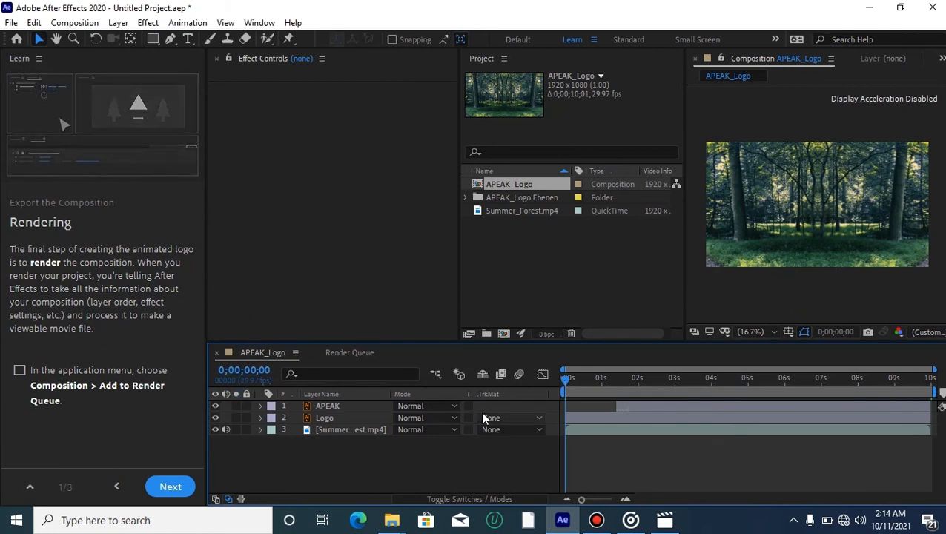
# Step: Preview the start of the APEAK_Logo composition and add the composition to the Render Queue
pyautogui.press('space')
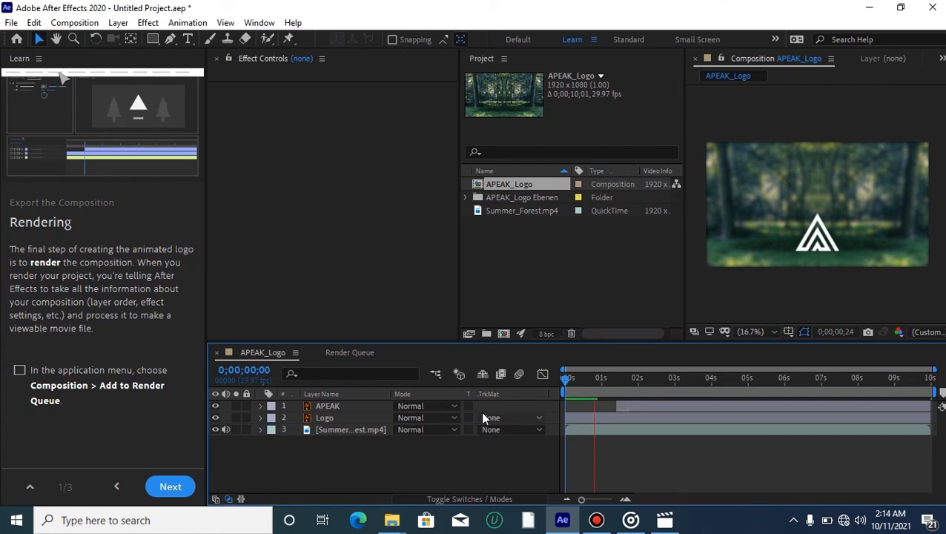
pyautogui.press('space')
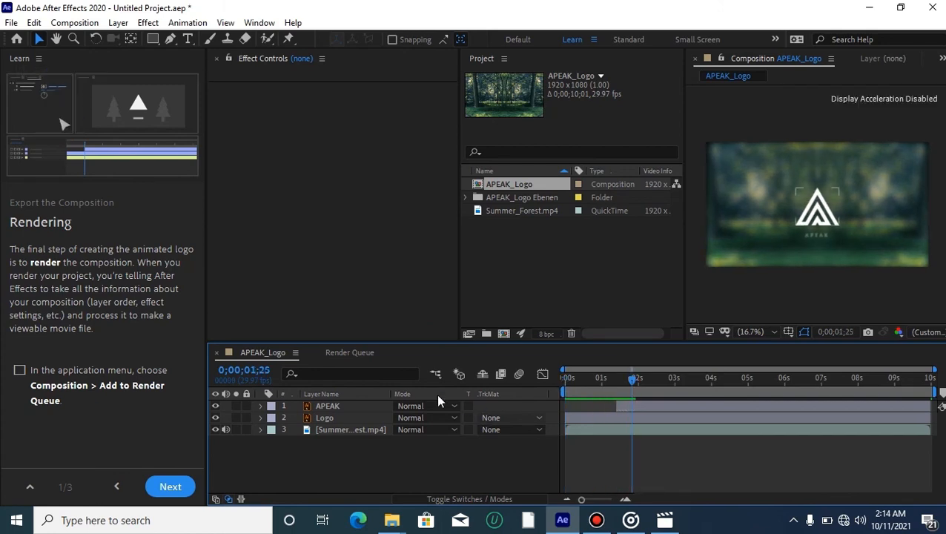
pyautogui.click(75, 22)
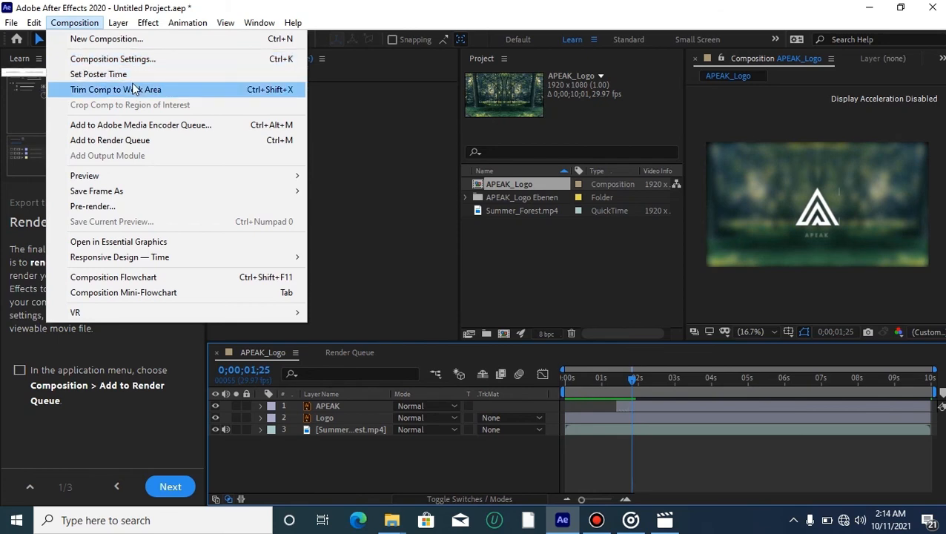
pyautogui.click(115, 140)
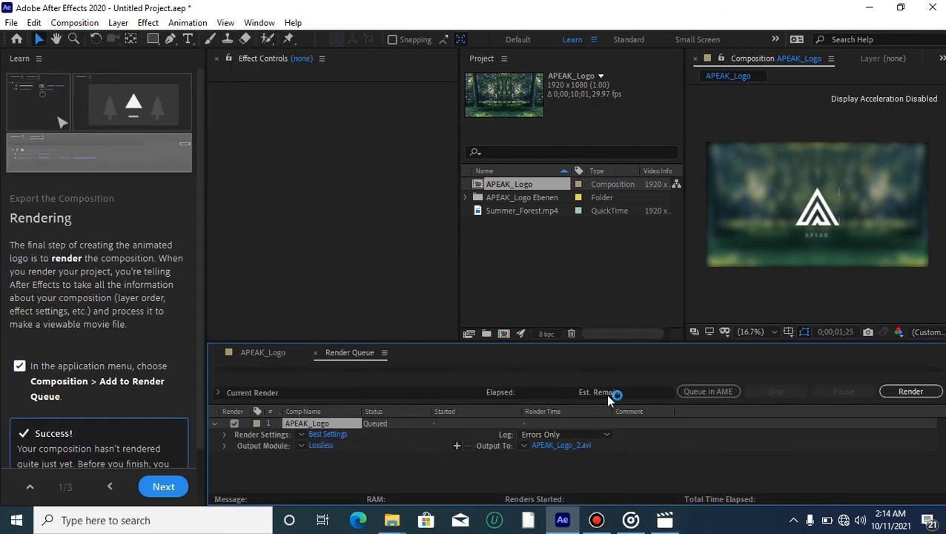
# Step: Set the render output to the AVI file APEAK_Logo_2 in the Documents folder pic and start rendering the composition
pyautogui.click(551, 448)
pyautogui.click(198, 178)
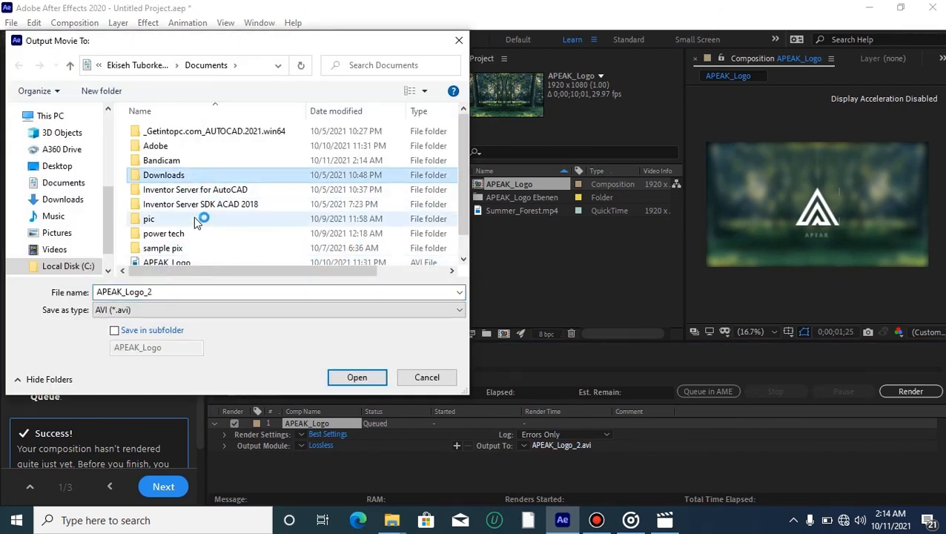
pyautogui.click(201, 220)
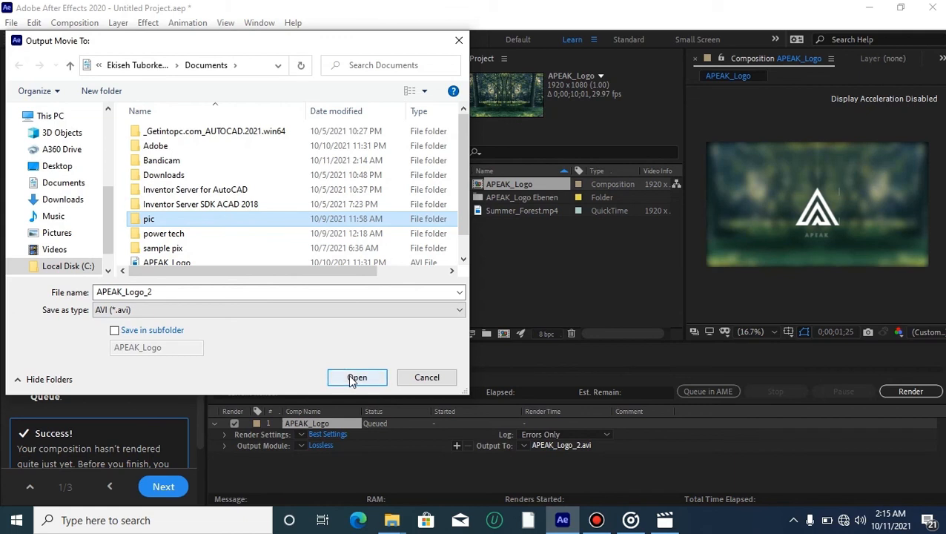
pyautogui.click(257, 310)
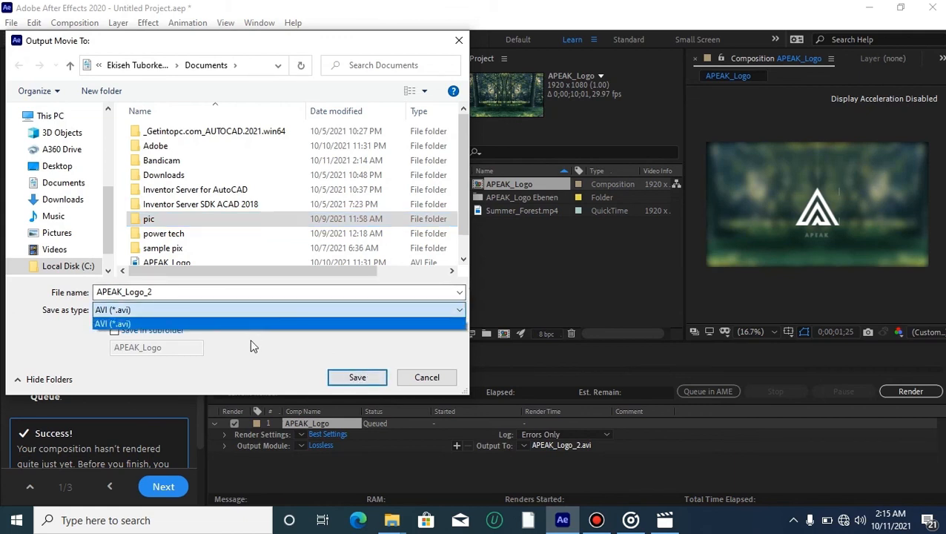
pyautogui.click(251, 344)
pyautogui.click(357, 379)
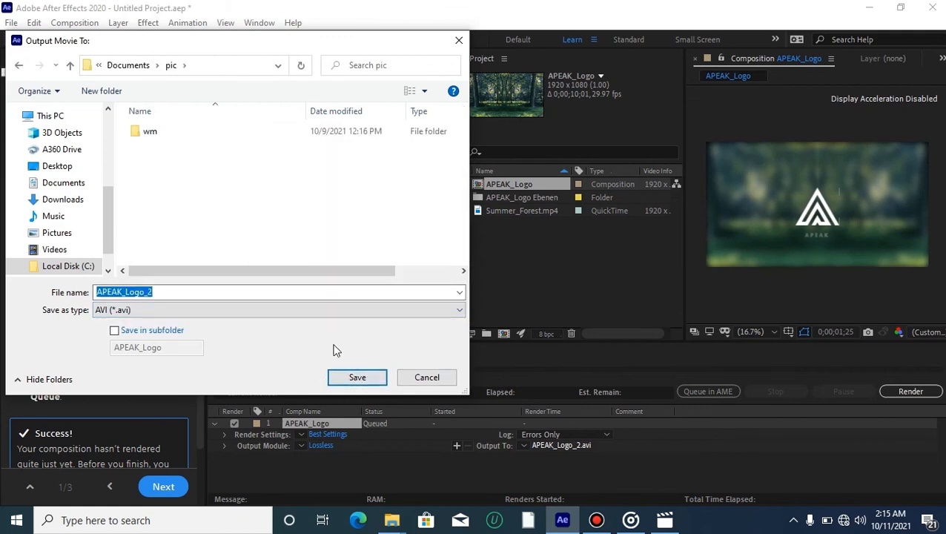
pyautogui.click(359, 378)
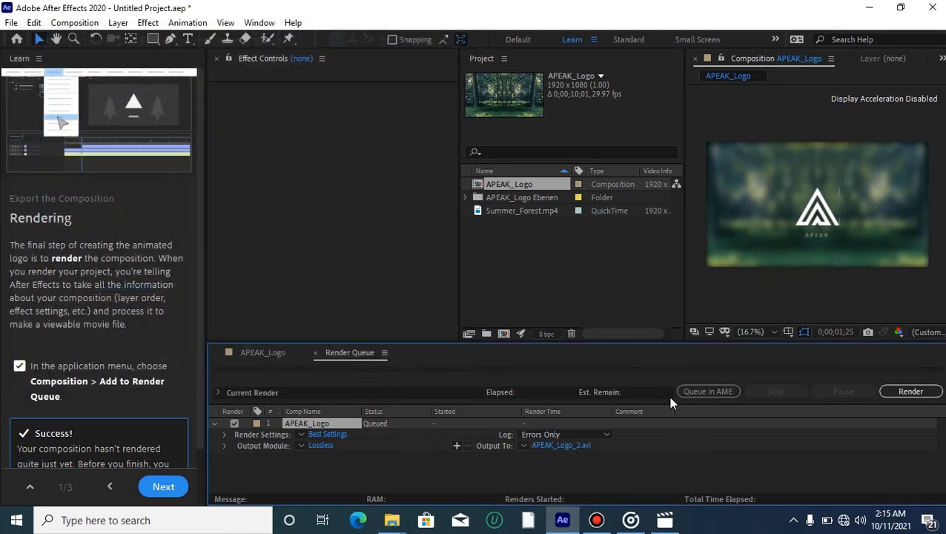
pyautogui.click(900, 393)
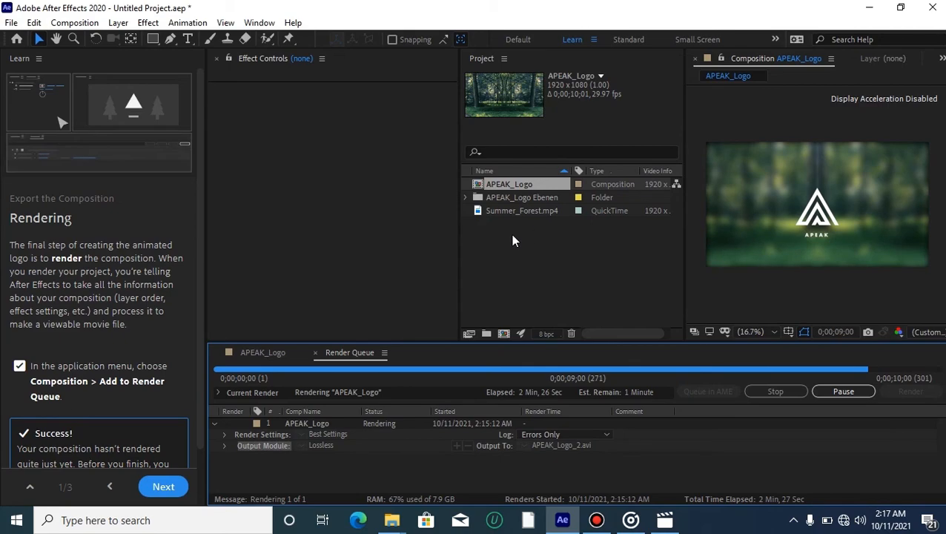